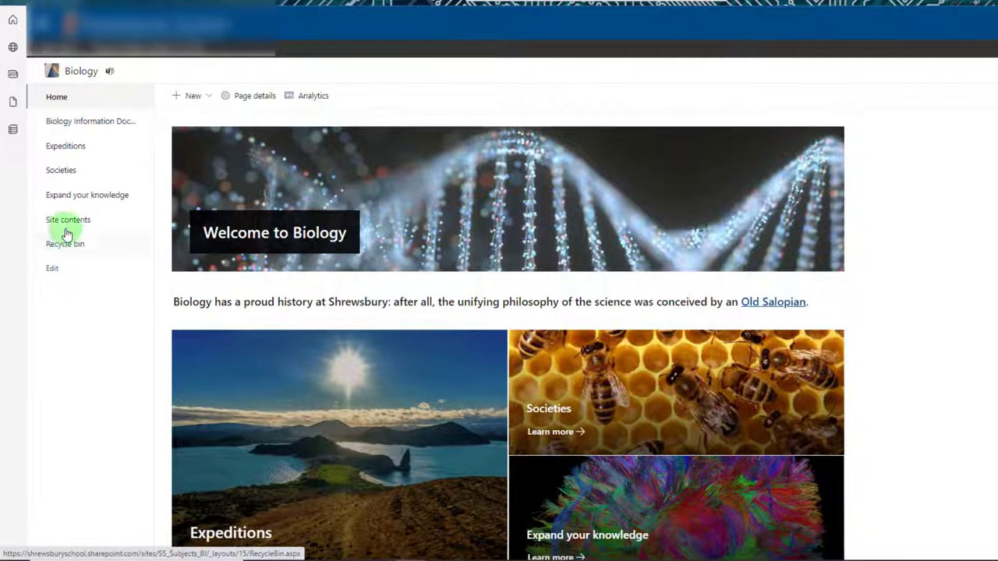
Examine the finished Biology home page, from the welcome banner and resource links to the Darwin videos and virtual tour.
{"action": "scroll", "coordinate": [598, 339], "scroll_direction": "down", "scroll_amount": 3}
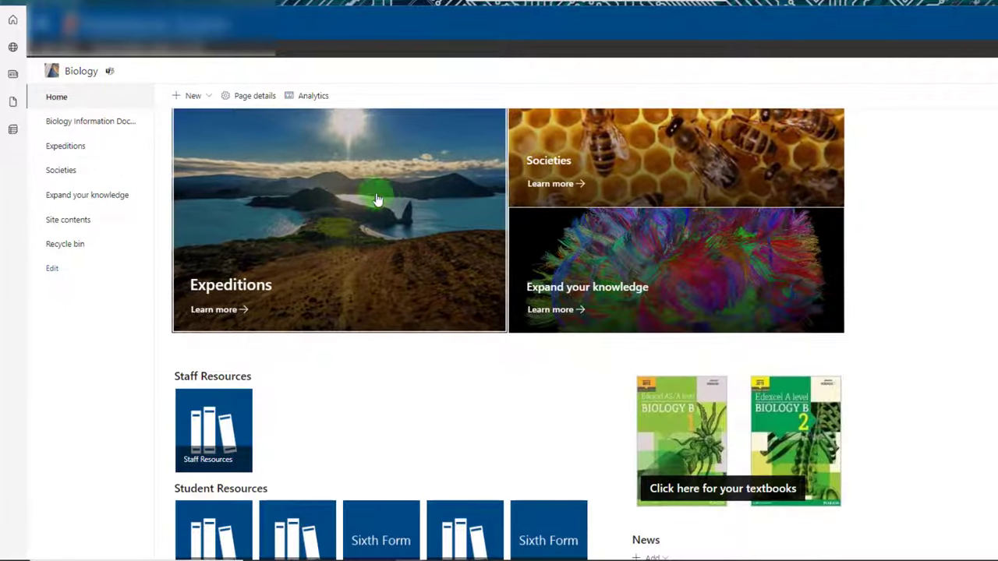
{"action": "scroll", "coordinate": [328, 223], "scroll_direction": "down", "scroll_amount": 3}
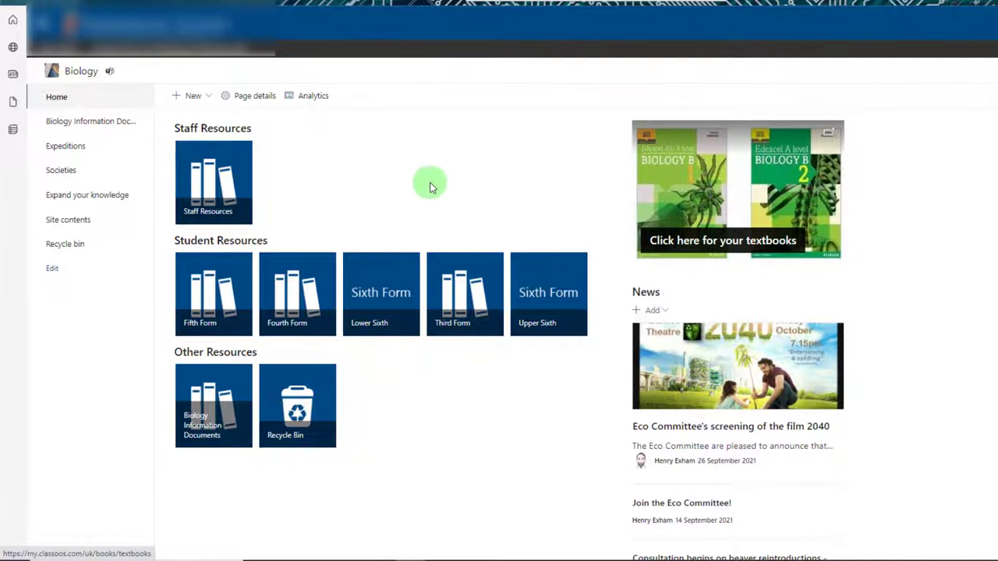
{"action": "scroll", "coordinate": [359, 205], "scroll_direction": "down", "scroll_amount": 3}
{"action": "scroll", "coordinate": [359, 205], "scroll_direction": "up", "scroll_amount": 3}
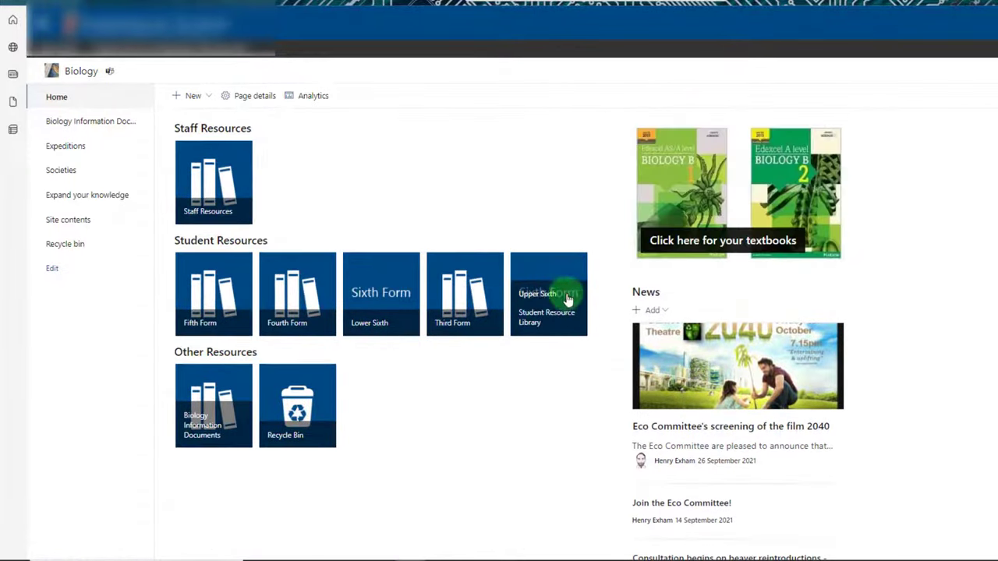
{"action": "scroll", "coordinate": [425, 278], "scroll_direction": "down", "scroll_amount": 3}
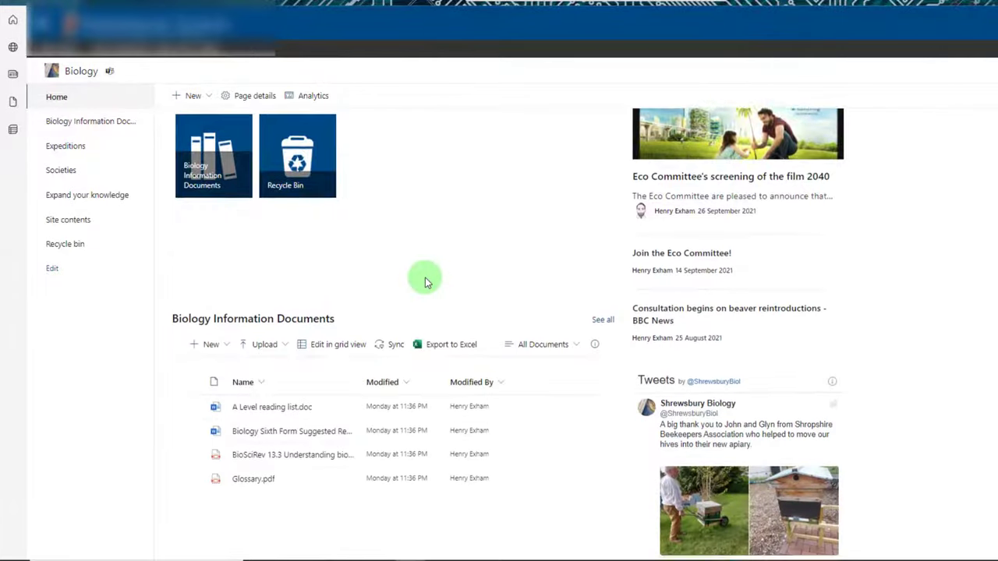
{"action": "scroll", "coordinate": [425, 278], "scroll_direction": "down", "scroll_amount": 2}
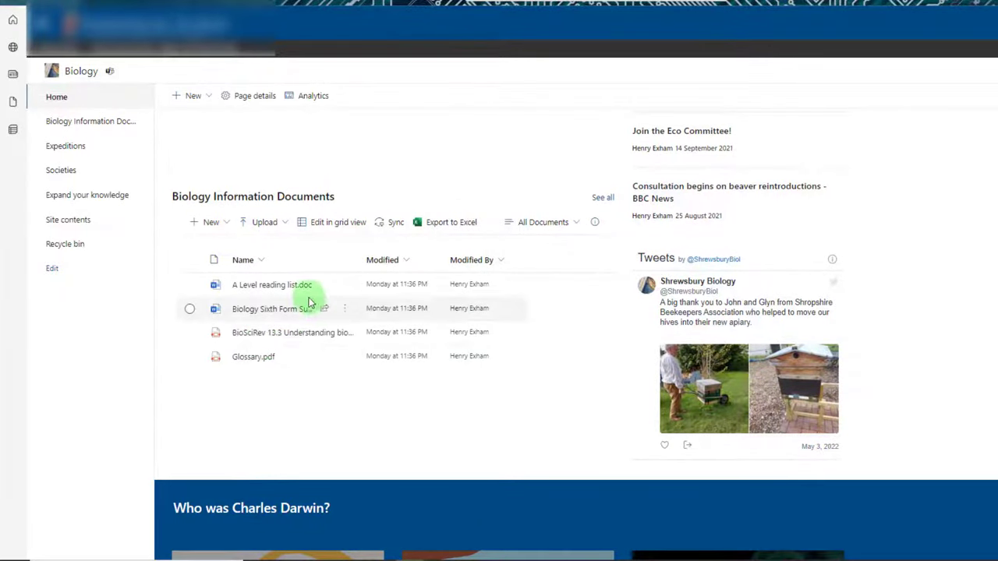
{"action": "scroll", "coordinate": [526, 357], "scroll_direction": "down", "scroll_amount": 3}
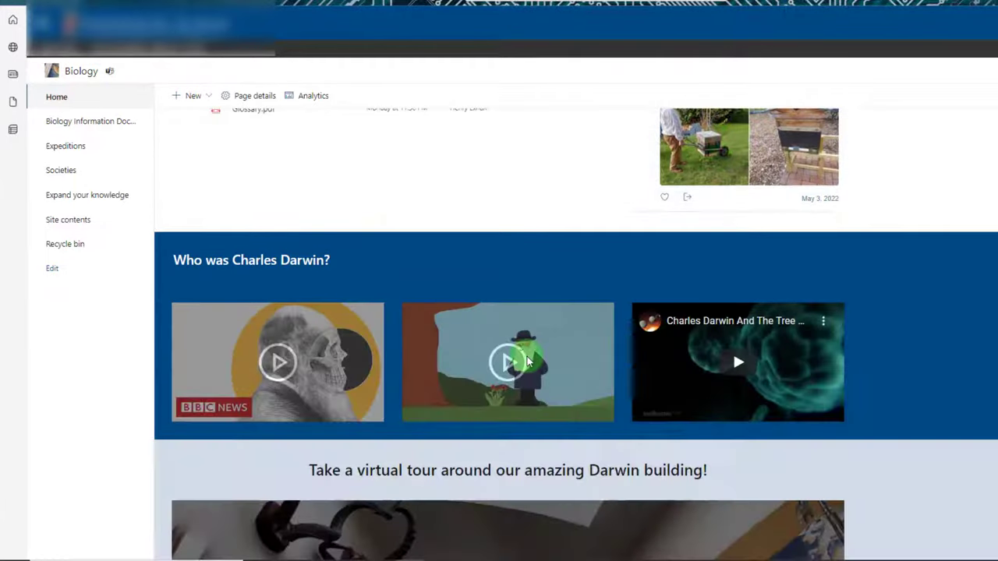
{"action": "scroll", "coordinate": [654, 393], "scroll_direction": "down", "scroll_amount": 4}
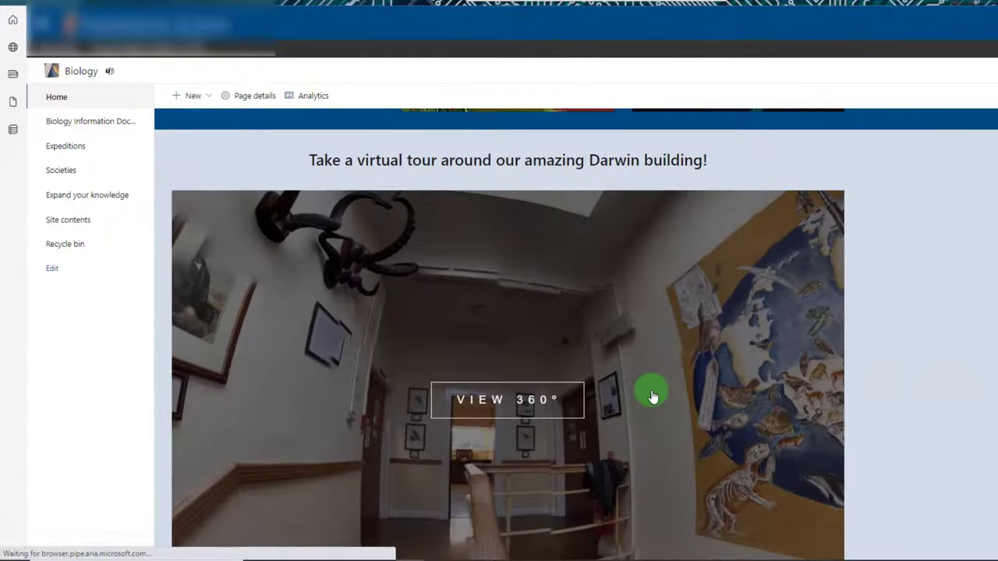
{"action": "scroll", "coordinate": [653, 397], "scroll_direction": "down", "scroll_amount": 1}
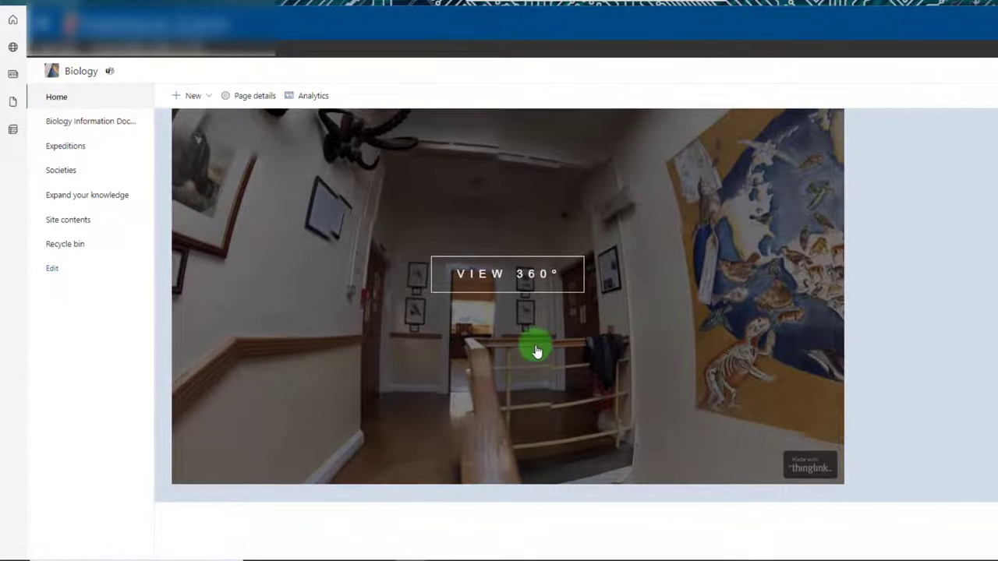
{"action": "scroll", "coordinate": [536, 352], "scroll_direction": "up", "scroll_amount": 15}
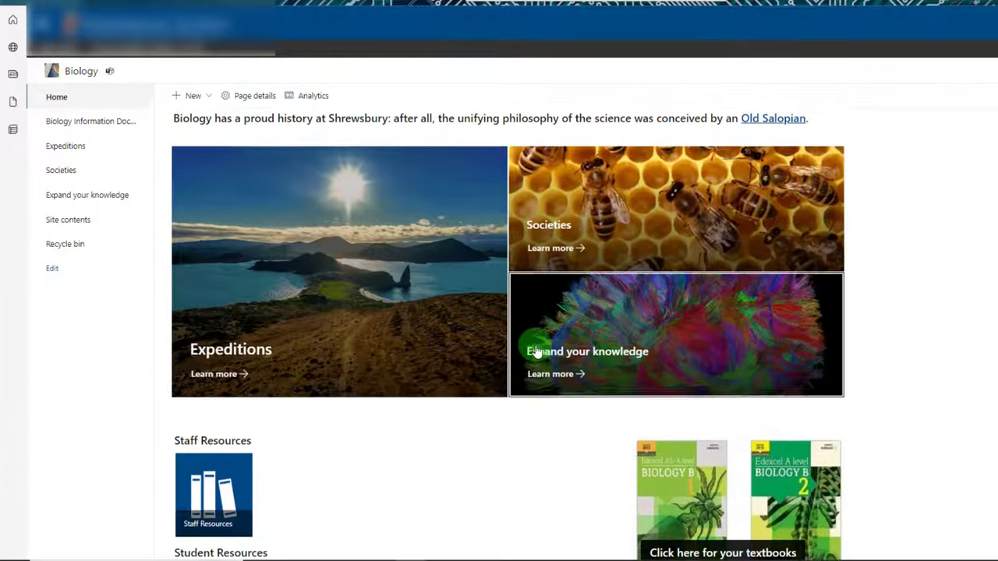
{"action": "scroll", "coordinate": [537, 351], "scroll_direction": "up", "scroll_amount": 2}
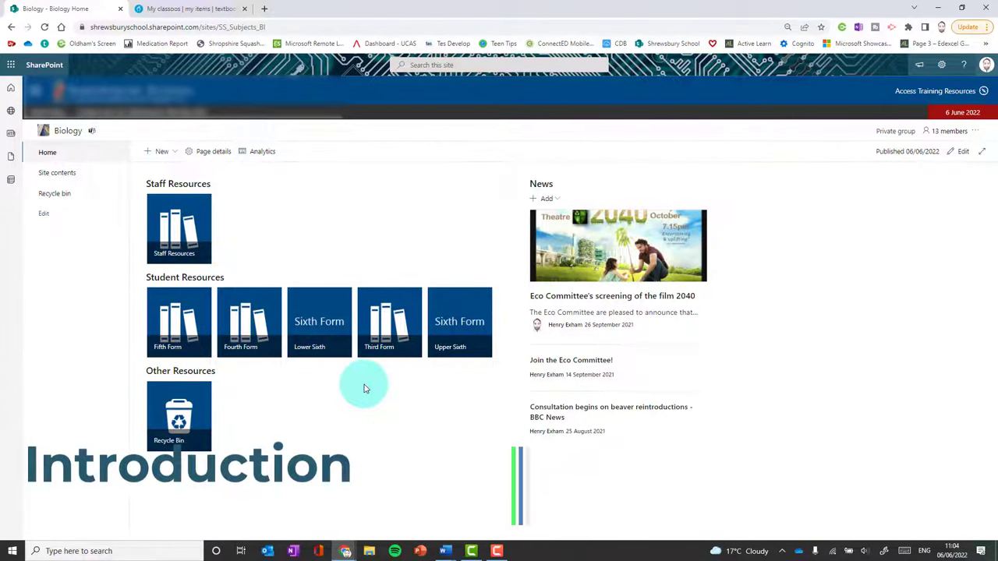
{"action": "left_click", "coordinate": [173, 151]}
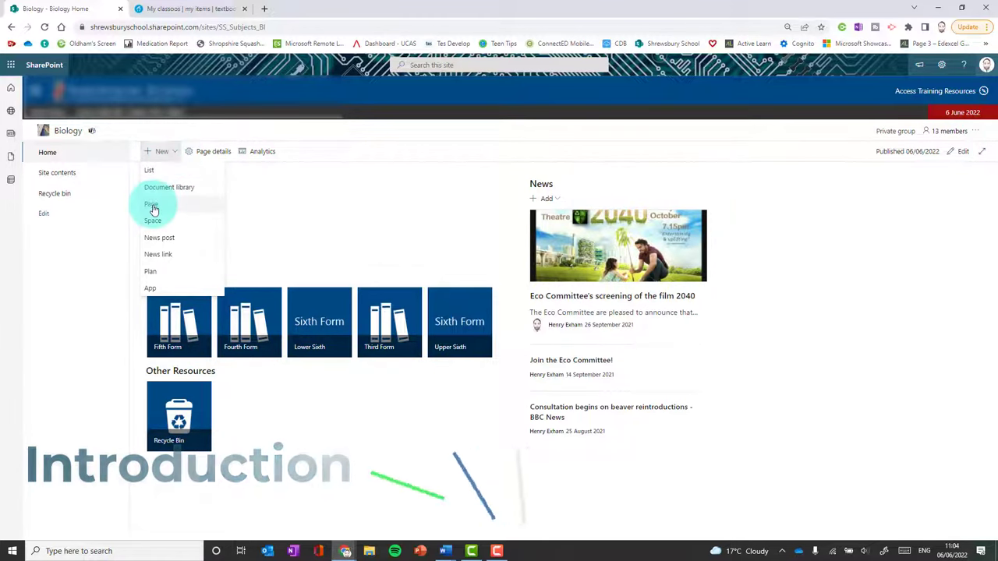
{"action": "left_click", "coordinate": [173, 152]}
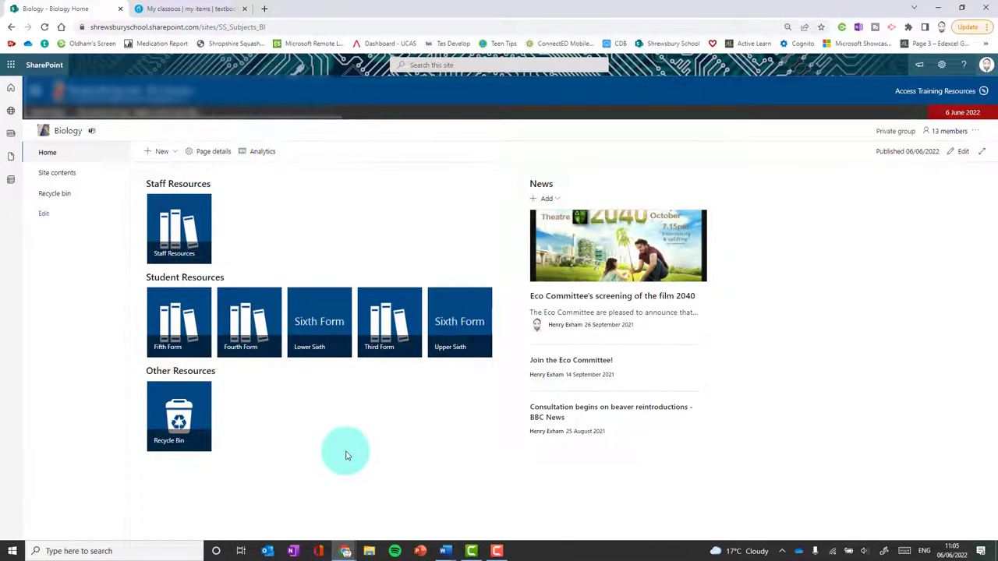
{"action": "left_click", "coordinate": [175, 153]}
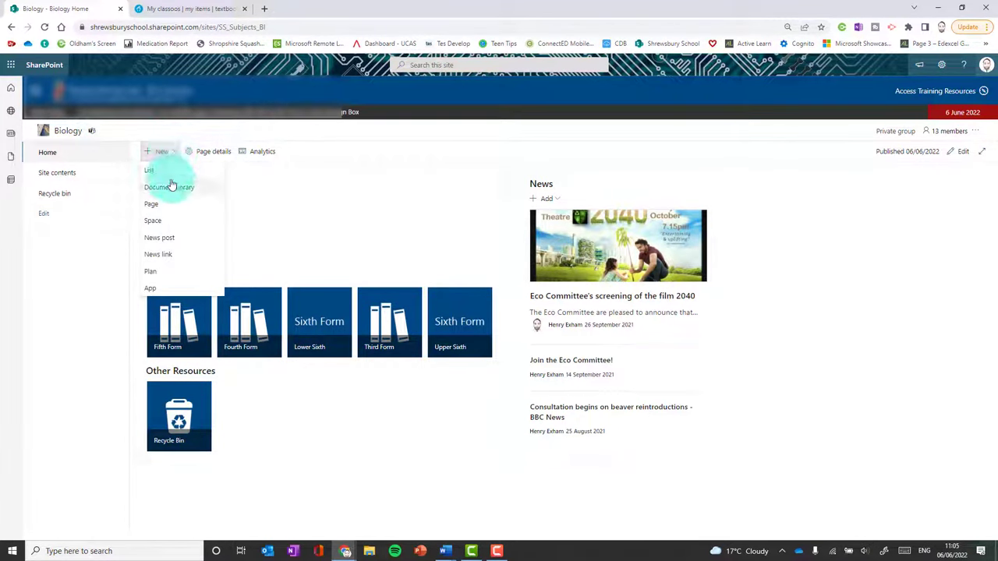
{"action": "left_click", "coordinate": [166, 155]}
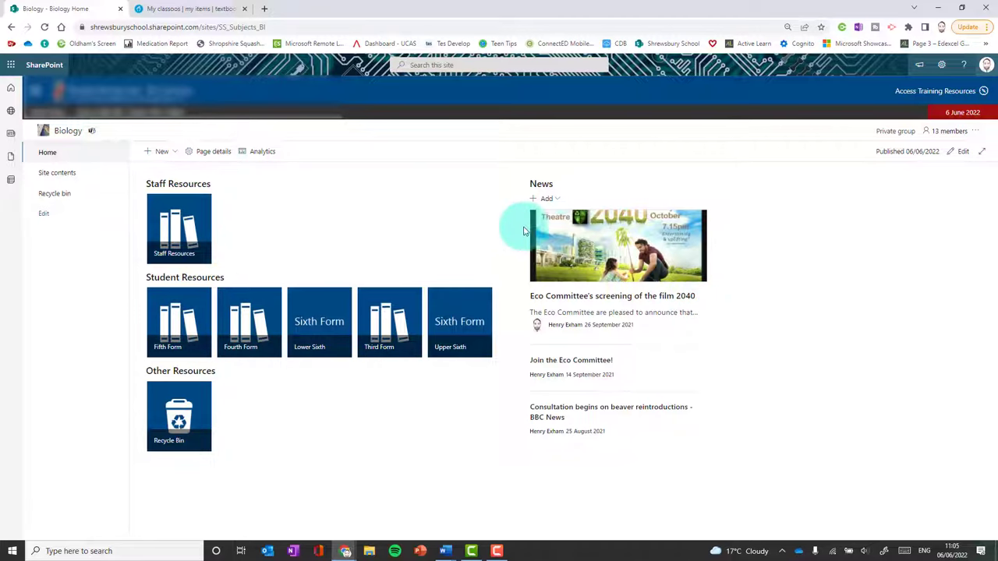
Open the Biology home page for editing and add a one-column section above the existing resources and news.
{"action": "left_click", "coordinate": [961, 152]}
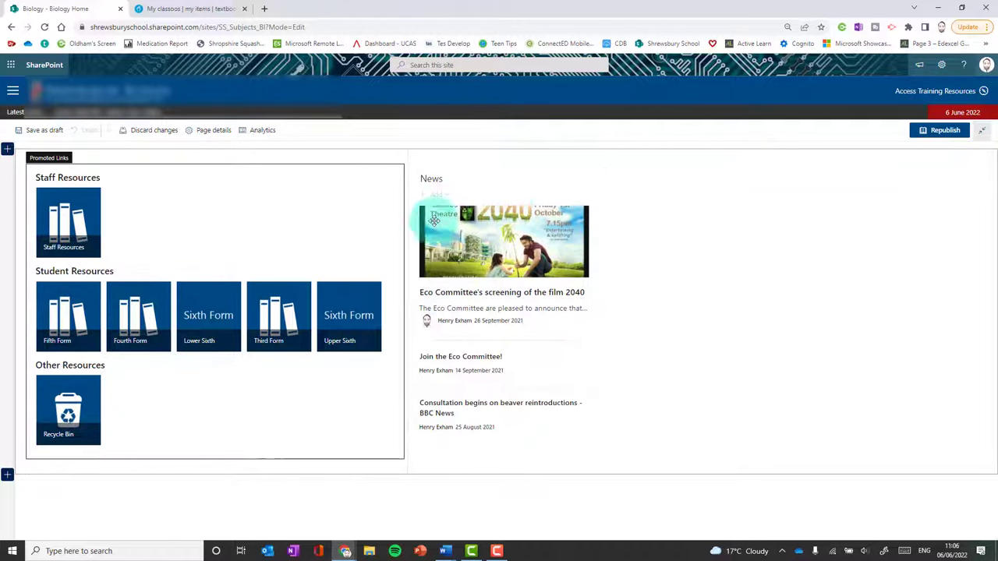
{"action": "left_click", "coordinate": [8, 477]}
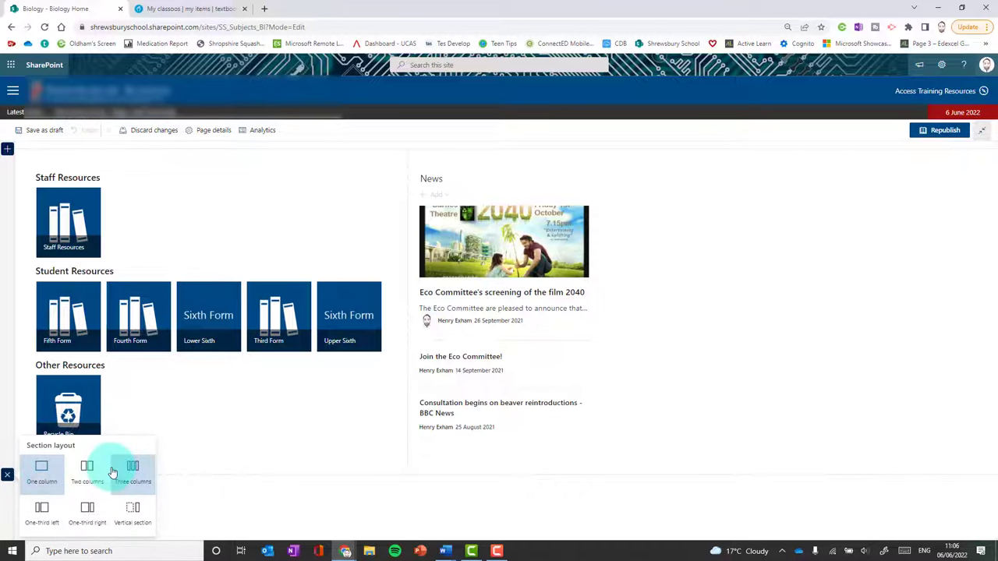
{"action": "left_click", "coordinate": [8, 150]}
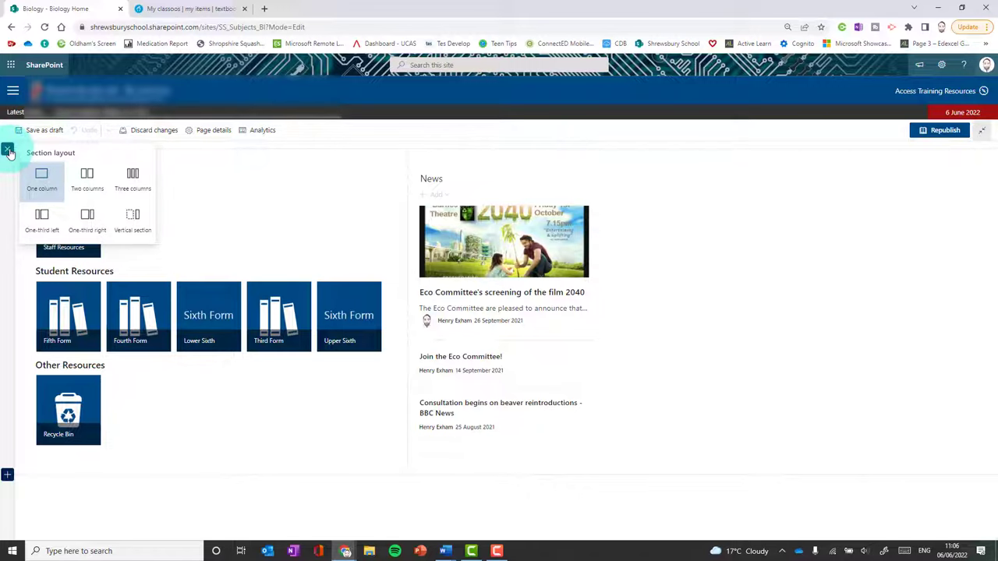
{"action": "left_click", "coordinate": [42, 176]}
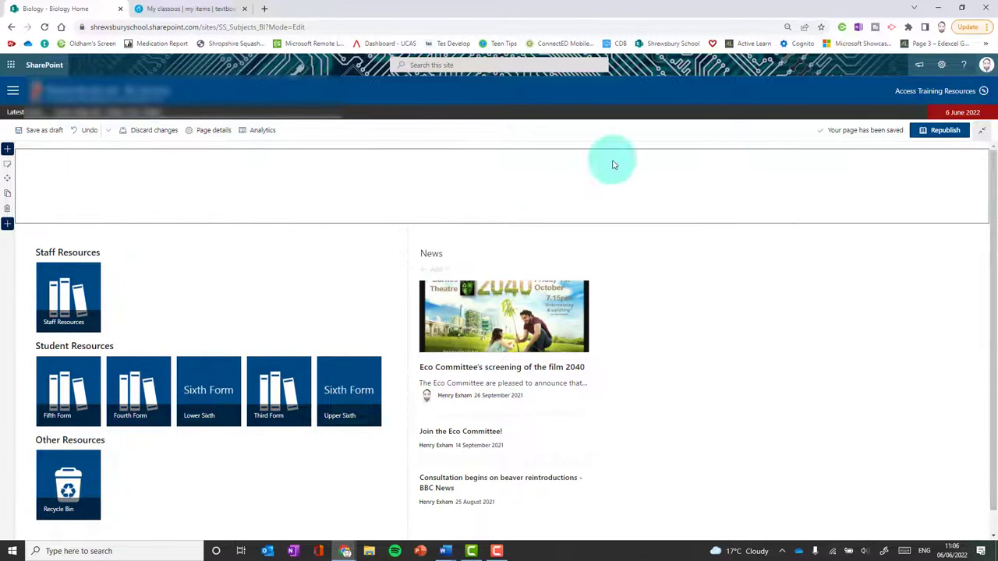
Try the Soft and dark blue background shadings on the new one-column section and return it to the plain white background.
{"action": "left_click", "coordinate": [10, 168]}
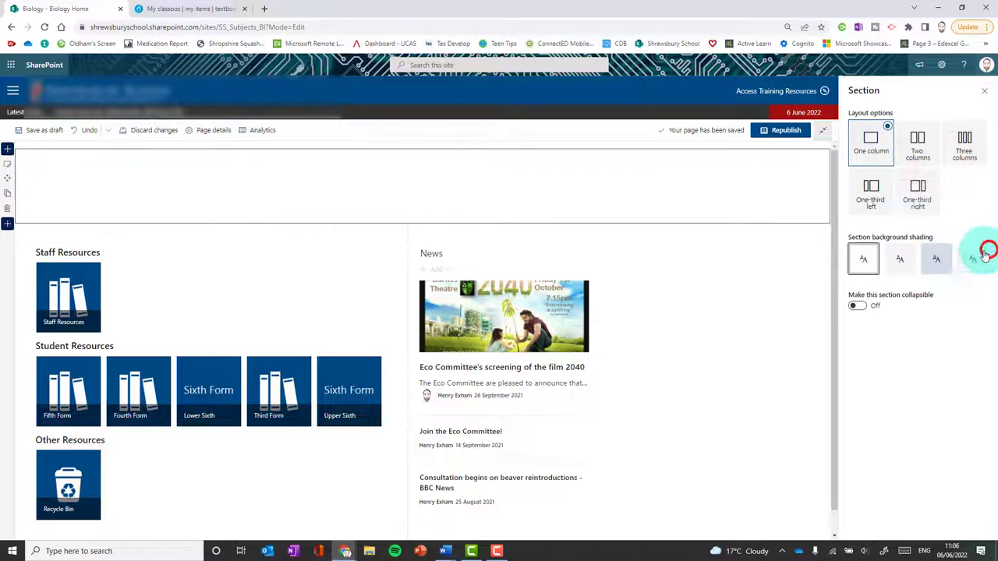
{"action": "left_click", "coordinate": [935, 259]}
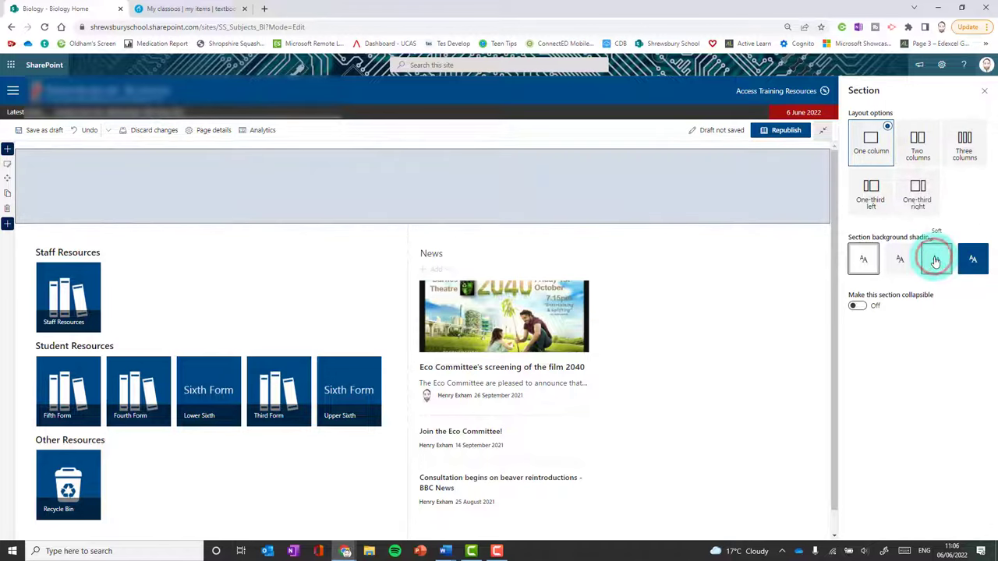
{"action": "left_click", "coordinate": [969, 260]}
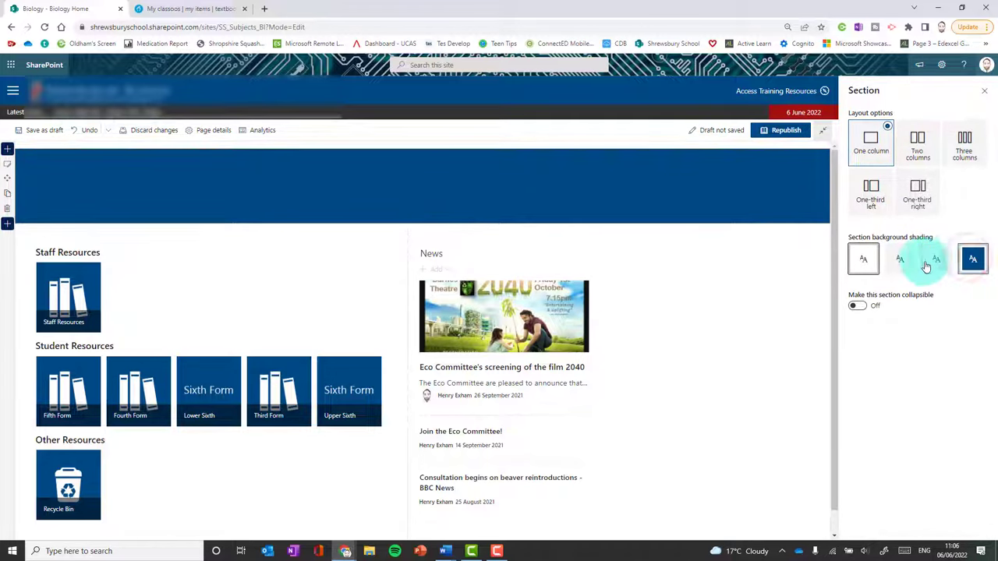
{"action": "left_click", "coordinate": [901, 264]}
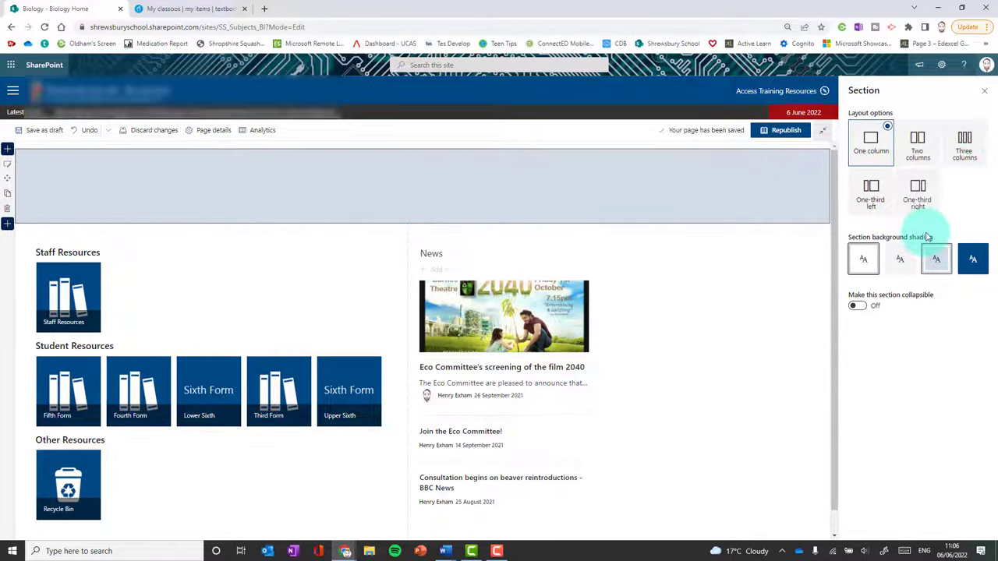
{"action": "left_click", "coordinate": [864, 259]}
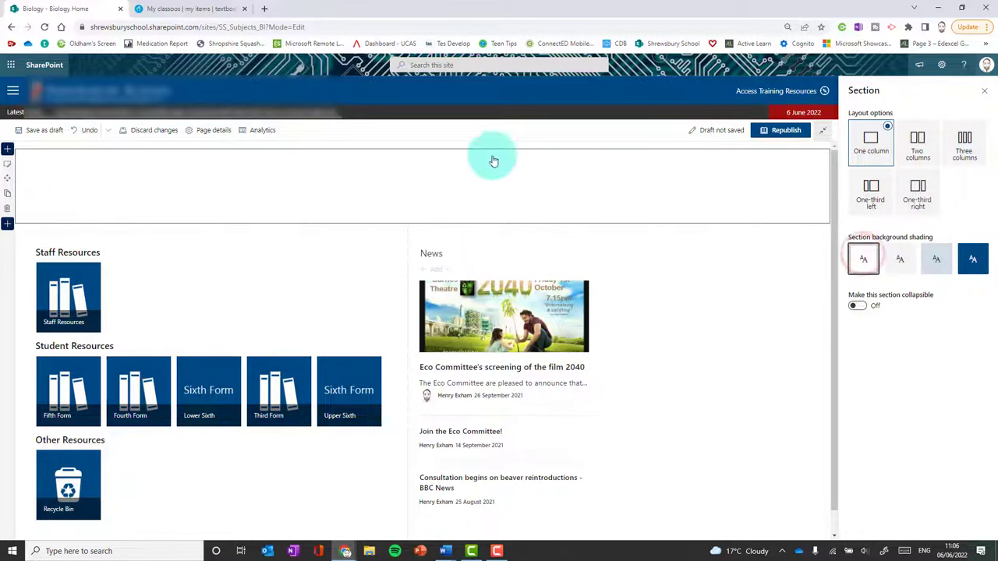
{"action": "left_click", "coordinate": [133, 174]}
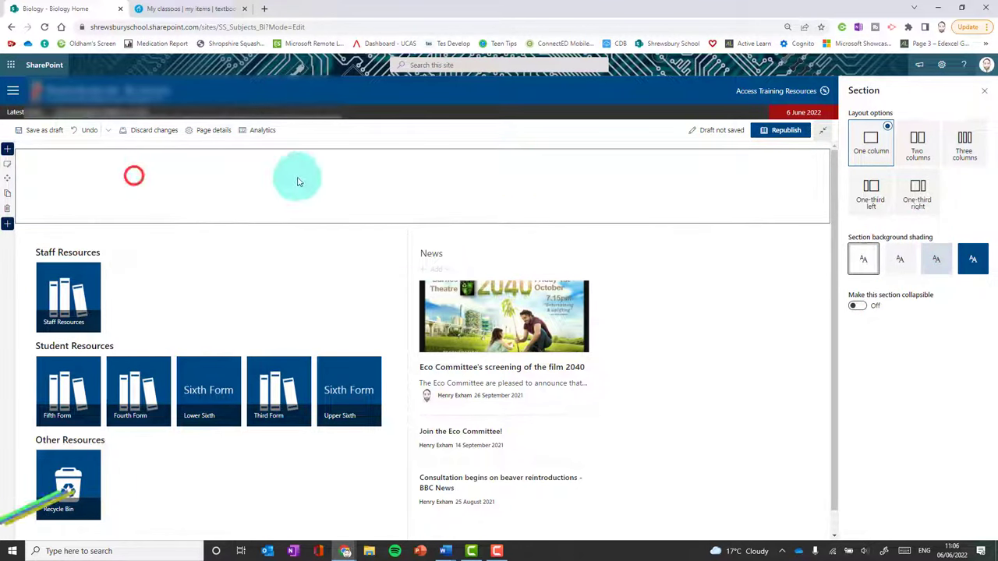
{"action": "left_click", "coordinate": [987, 94]}
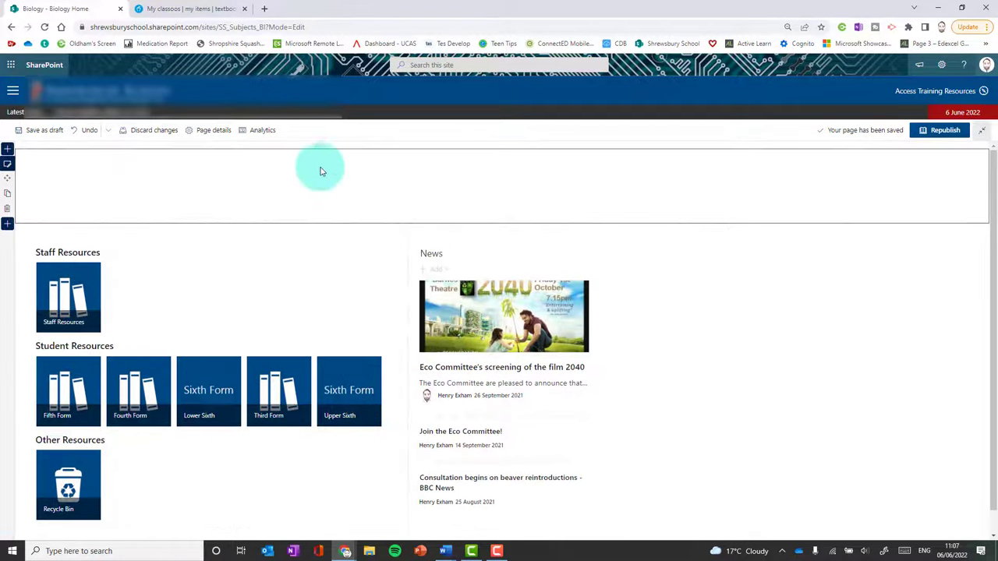
Add an Image web part to the empty one-column section at the top of the page.
{"action": "left_click", "coordinate": [312, 160]}
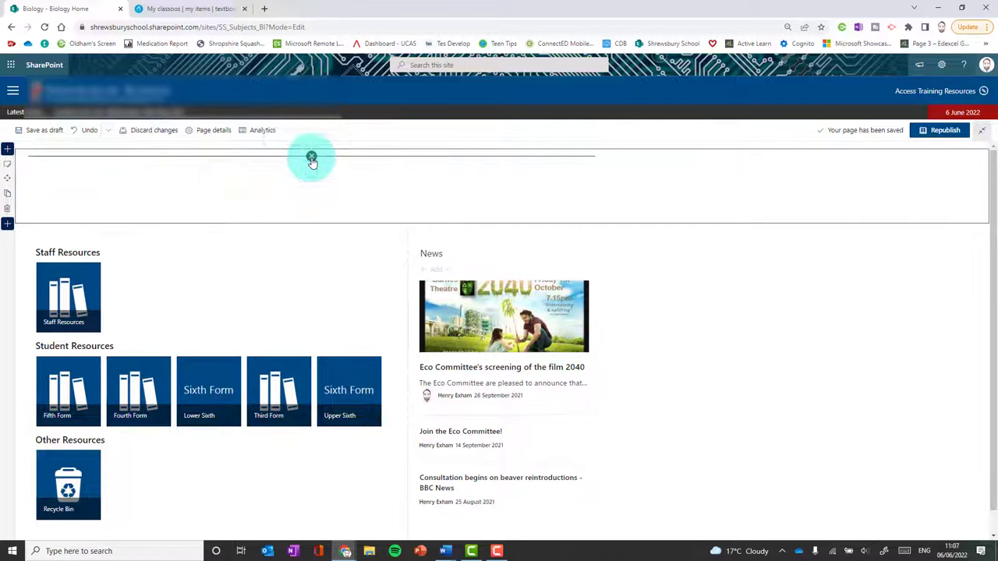
{"action": "left_click", "coordinate": [312, 159]}
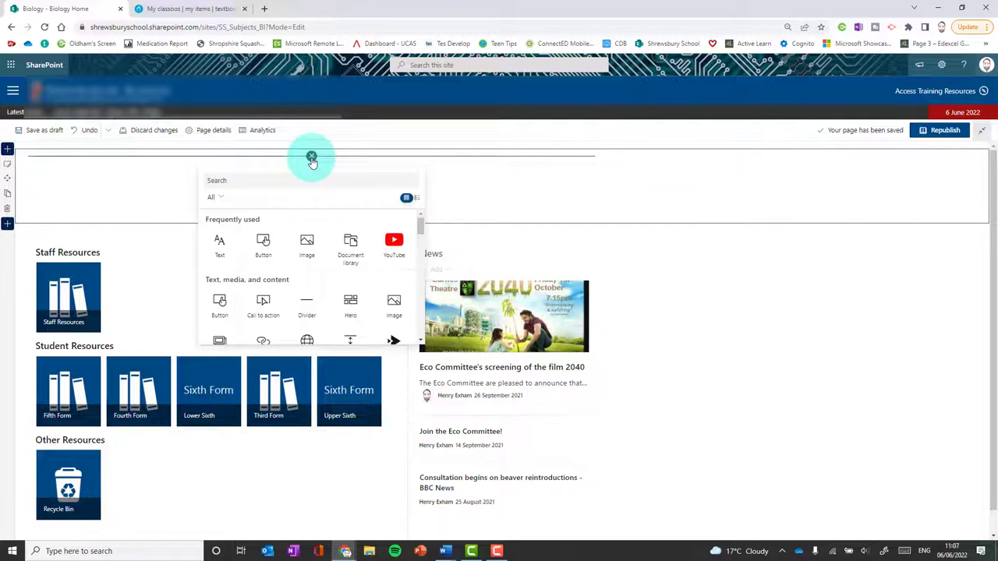
{"action": "left_click", "coordinate": [306, 248]}
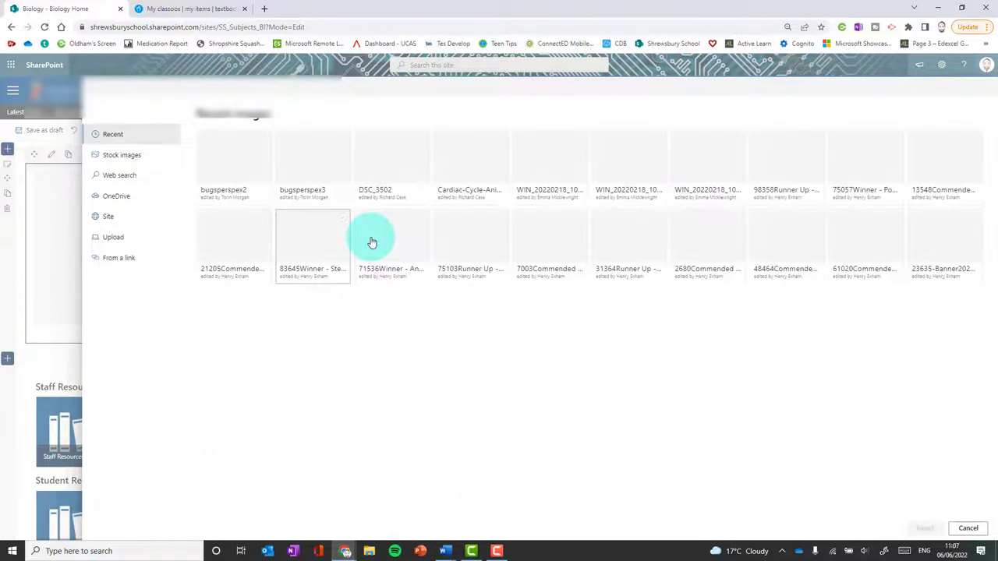
Search the stock images for BIOLOGY and insert the blue DNA double helix picture on a dark background.
{"action": "left_click", "coordinate": [122, 156]}
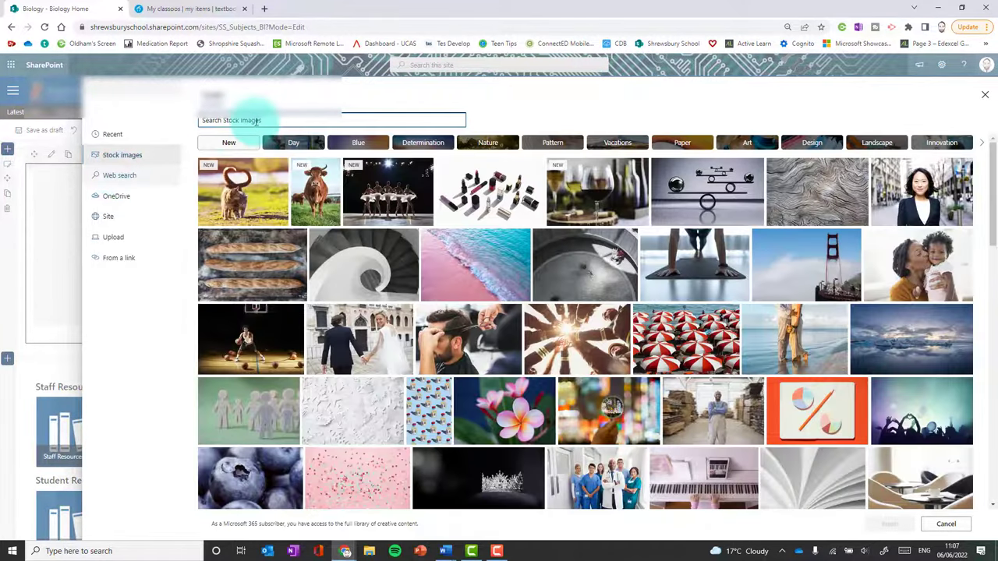
{"action": "left_click", "coordinate": [257, 121]}
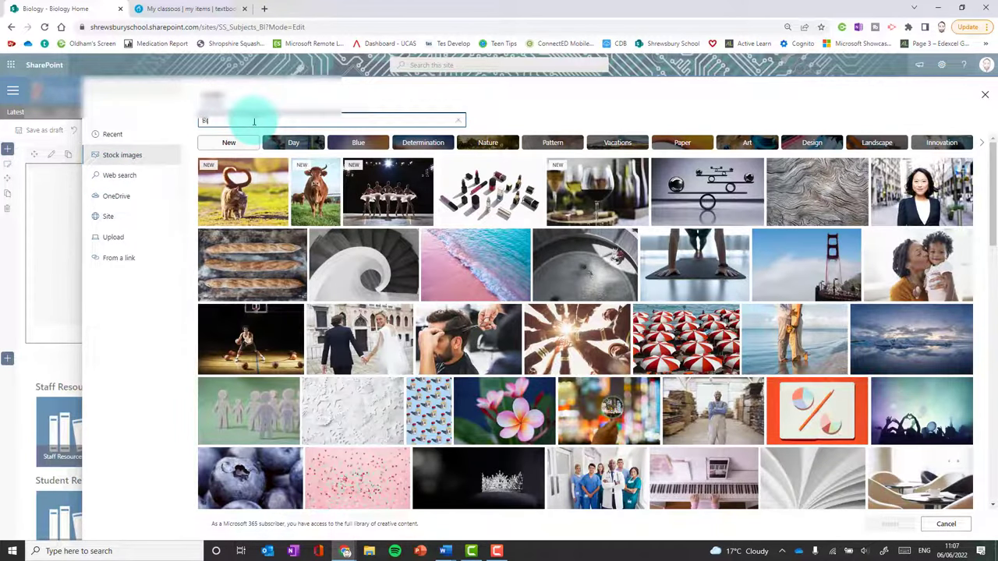
{"action": "type", "text": "BIOL"}
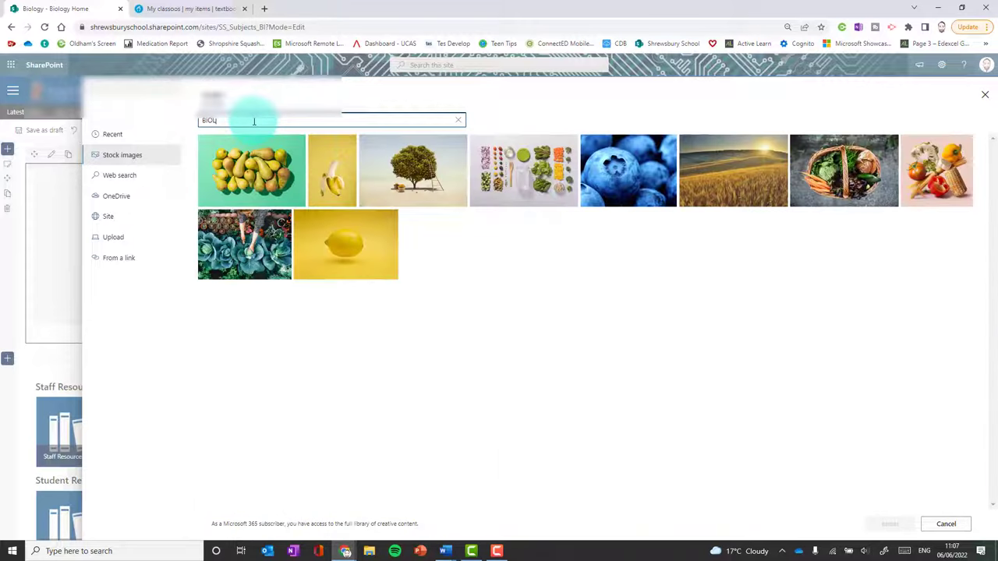
{"action": "type", "text": "OGY"}
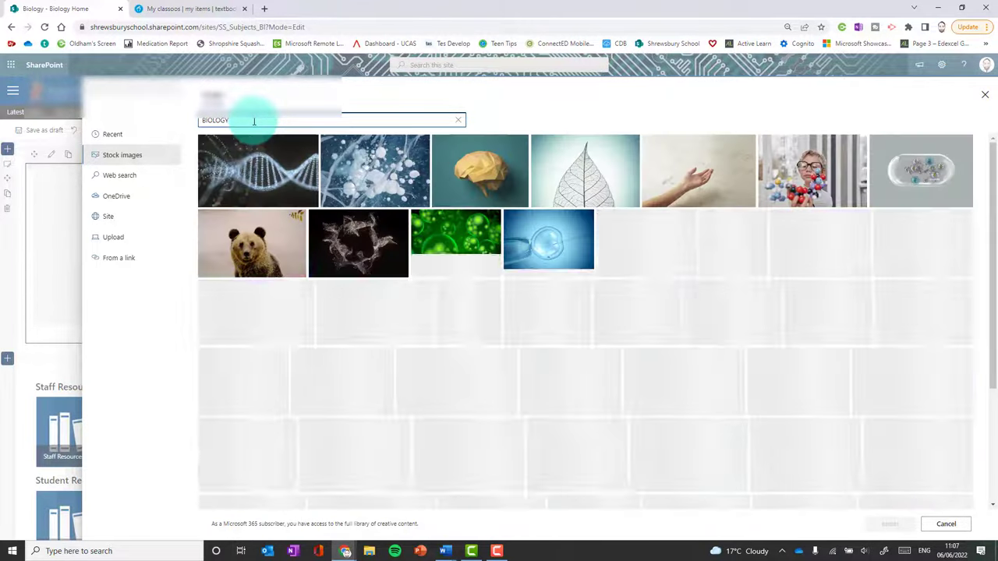
{"action": "left_click", "coordinate": [257, 170]}
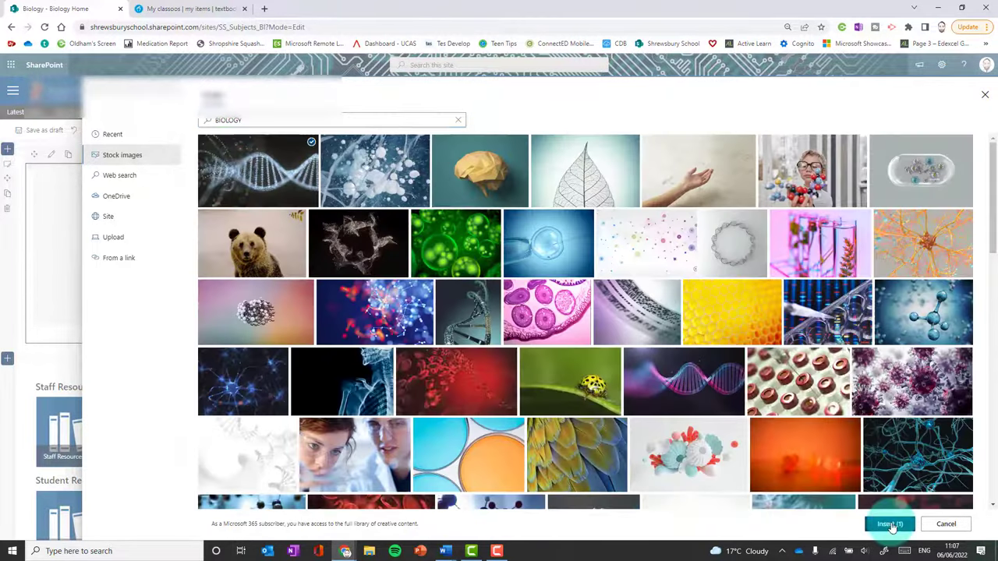
{"action": "left_click", "coordinate": [889, 525]}
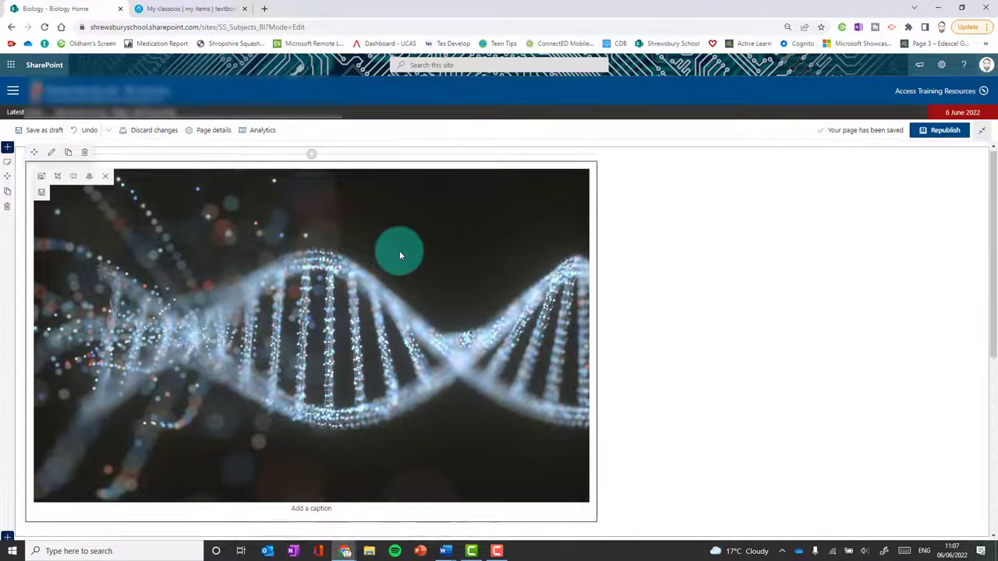
Crop the DNA image from above and below into a wide, shallow banner strip around the helix.
{"action": "scroll", "coordinate": [400, 250], "scroll_direction": "down", "scroll_amount": 3}
{"action": "scroll", "coordinate": [399, 250], "scroll_direction": "up", "scroll_amount": 3}
{"action": "left_click", "coordinate": [340, 358]}
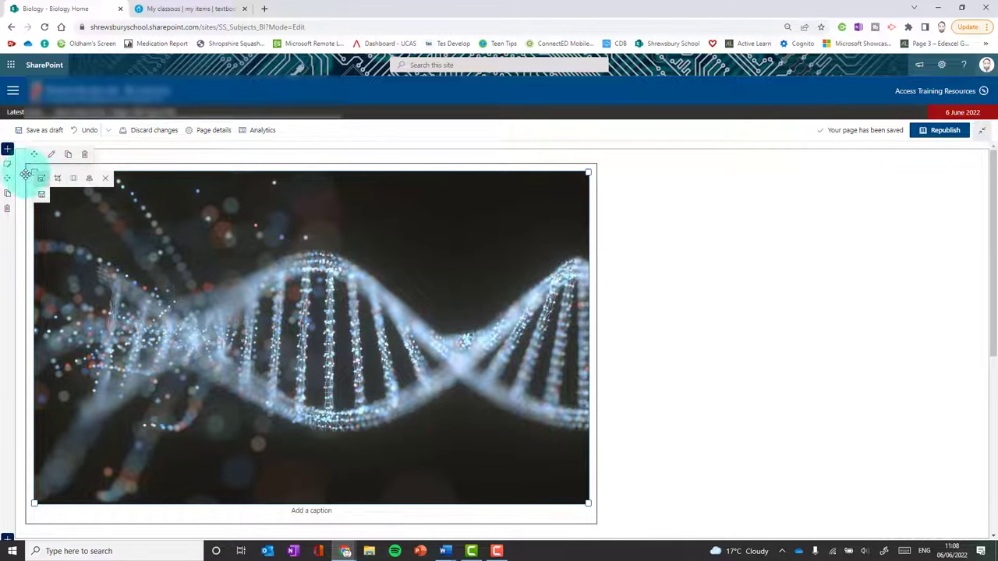
{"action": "left_click", "coordinate": [58, 179]}
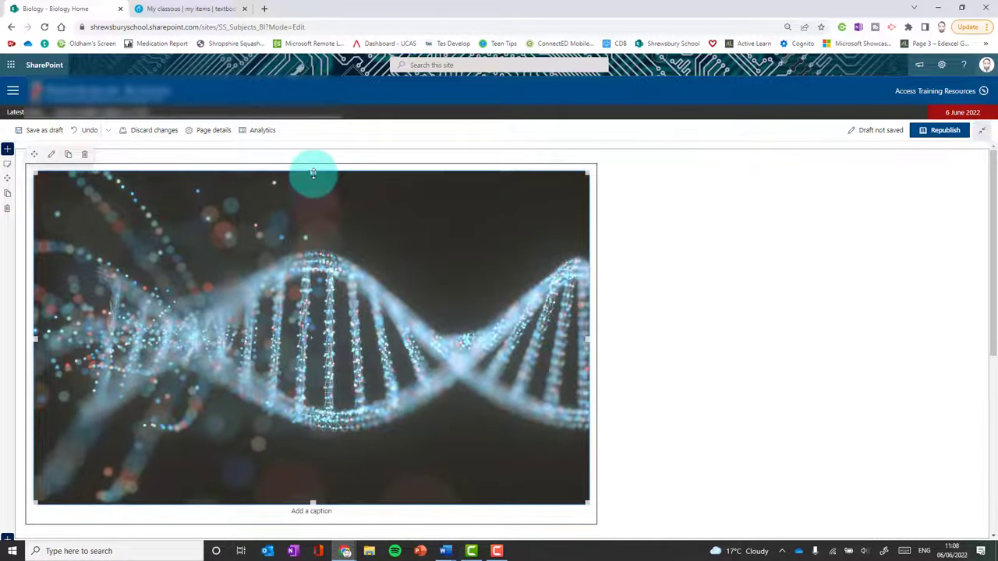
{"action": "left_click_drag", "start_coordinate": [312, 170], "coordinate": [310, 251]}
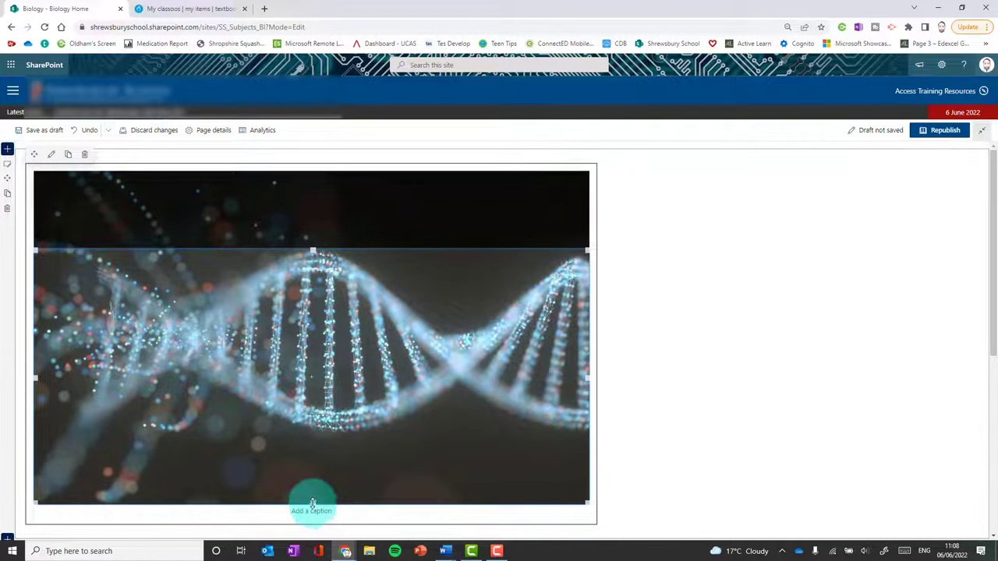
{"action": "left_click_drag", "start_coordinate": [312, 503], "coordinate": [312, 372]}
{"action": "left_click", "coordinate": [661, 227]}
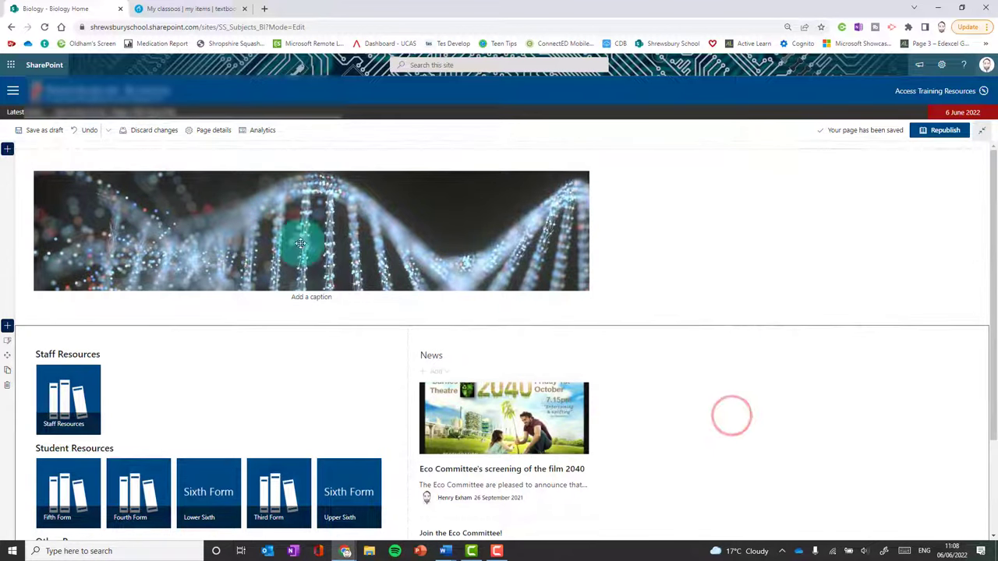
Turn on text over the DNA banner image, enter "Welcome to Biology" as the overlay, and save the page as a draft.
{"action": "left_click", "coordinate": [320, 222]}
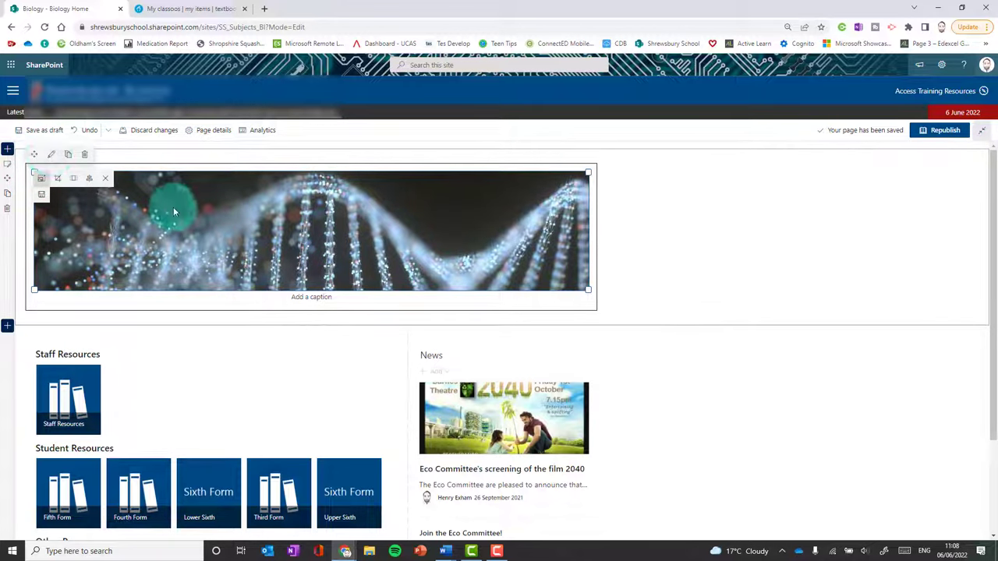
{"action": "left_click", "coordinate": [50, 154]}
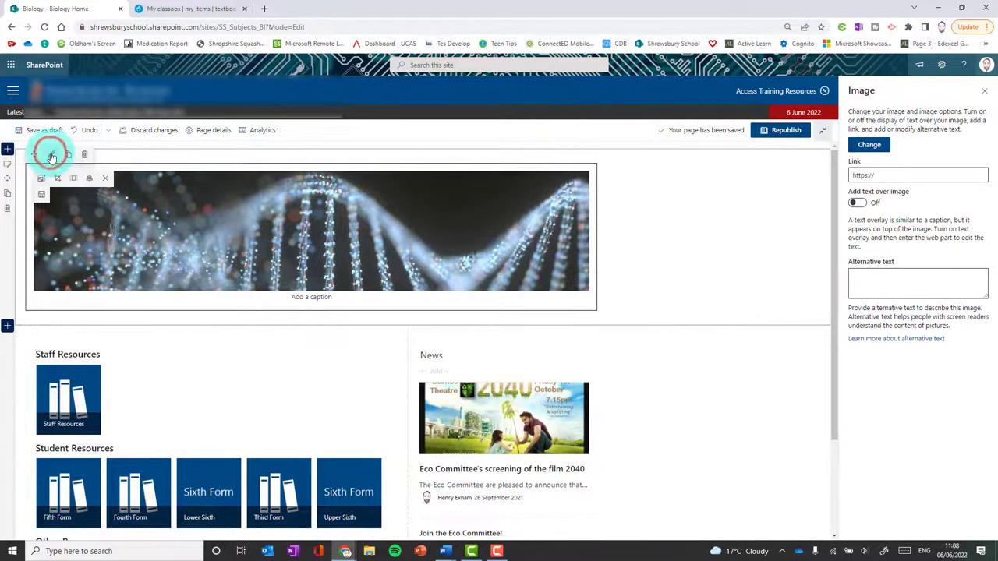
{"action": "left_click", "coordinate": [856, 204]}
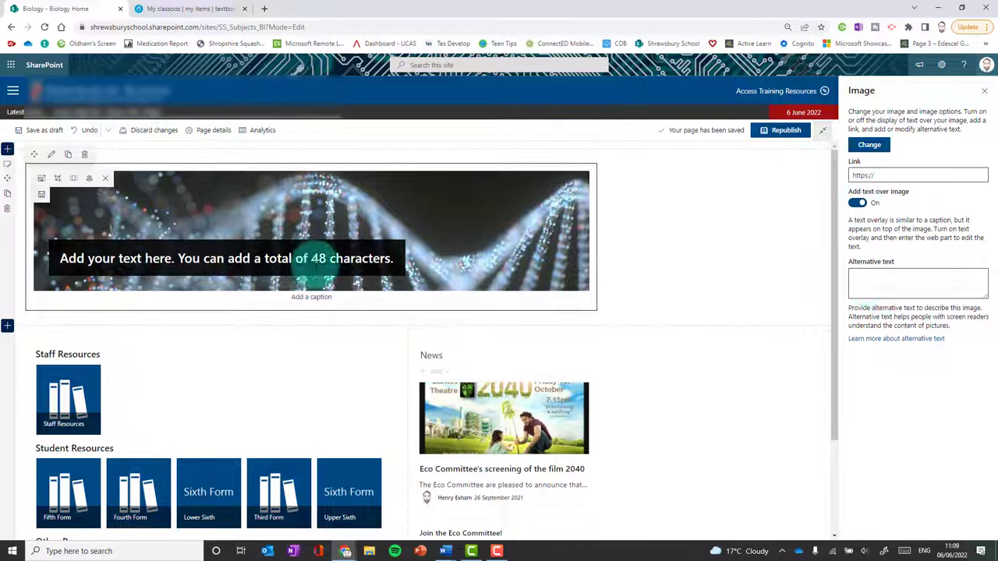
{"action": "left_click", "coordinate": [225, 249]}
{"action": "type", "text": "wE"}
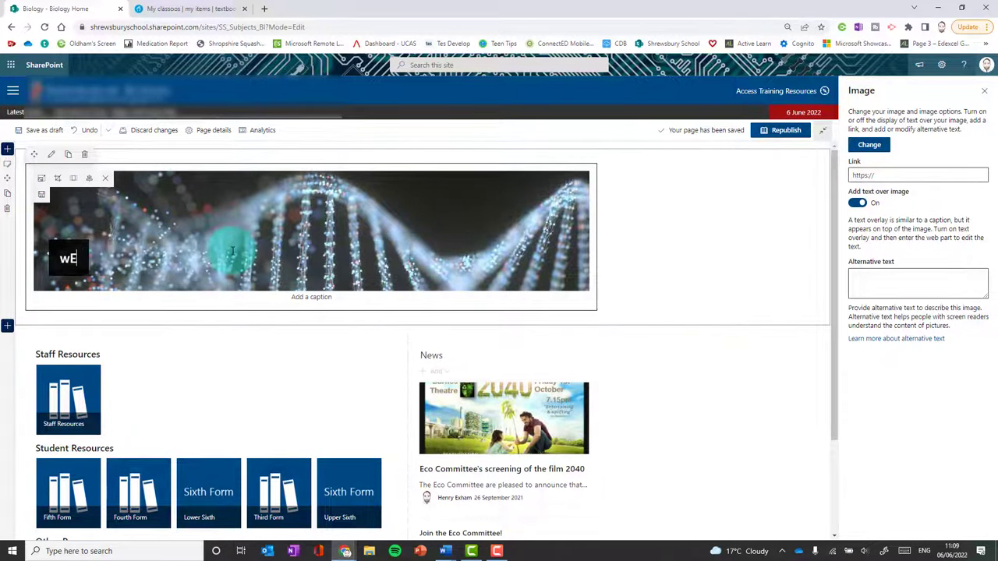
{"action": "key", "text": "BackSpace"}
{"action": "key", "text": "BackSpace"}
{"action": "key", "text": "BackSpace"}
{"action": "key", "text": "BackSpace"}
{"action": "type", "text": "Welcome to Biology"}
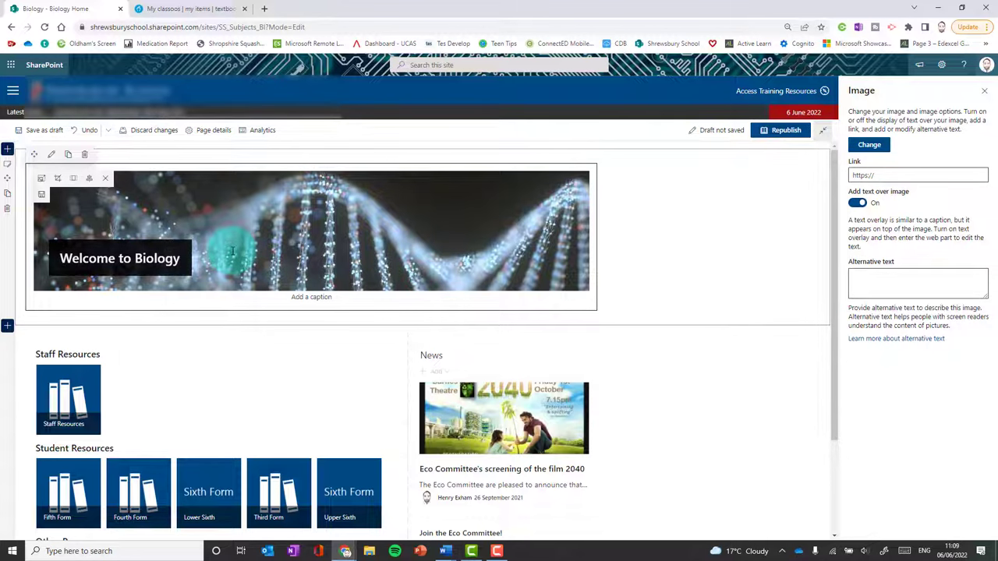
{"action": "left_click", "coordinate": [673, 268]}
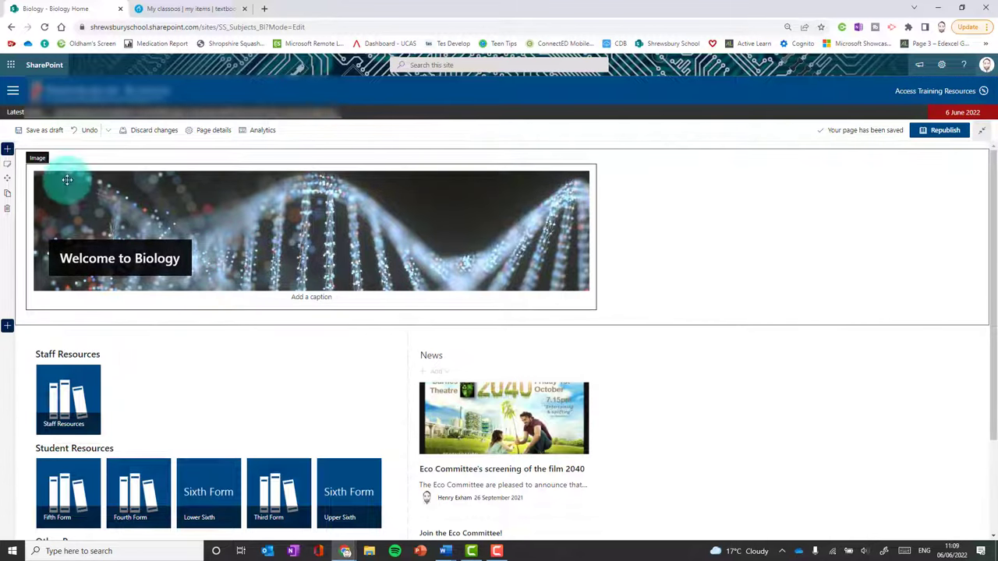
{"action": "left_click", "coordinate": [49, 131]}
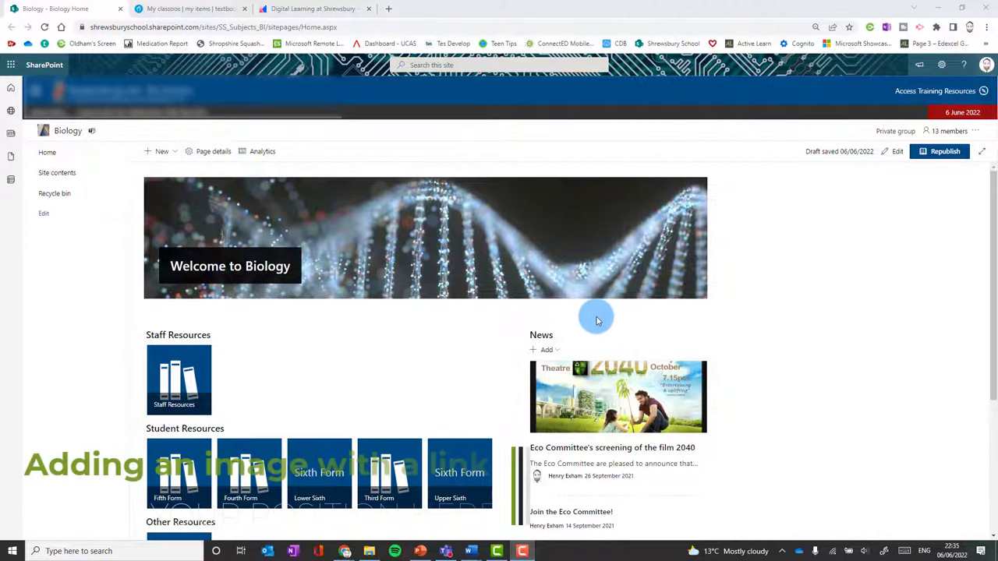
Reopen the Biology home page for editing and add an Image web part above the News list in column two.
{"action": "left_click", "coordinate": [592, 318]}
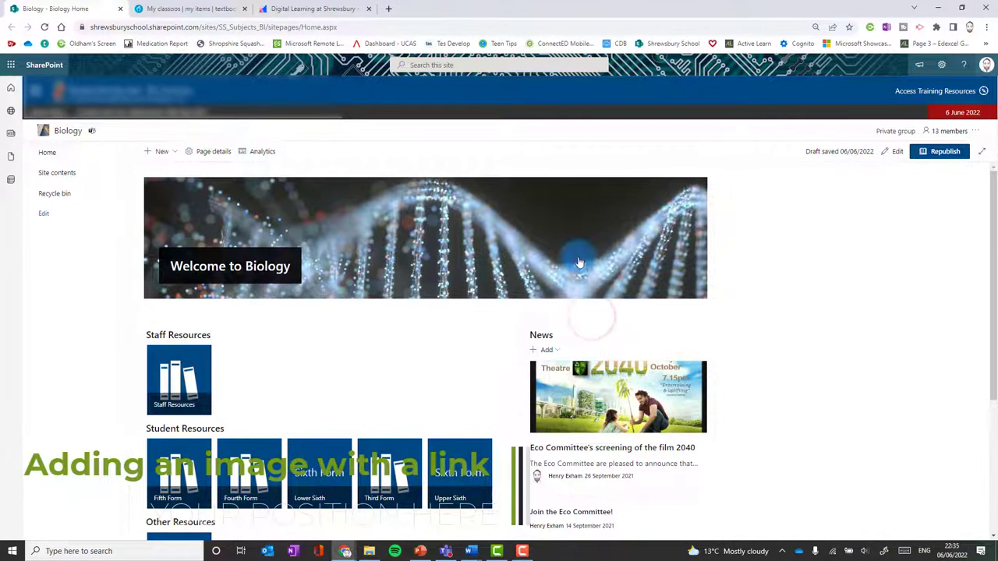
{"action": "left_click", "coordinate": [898, 152]}
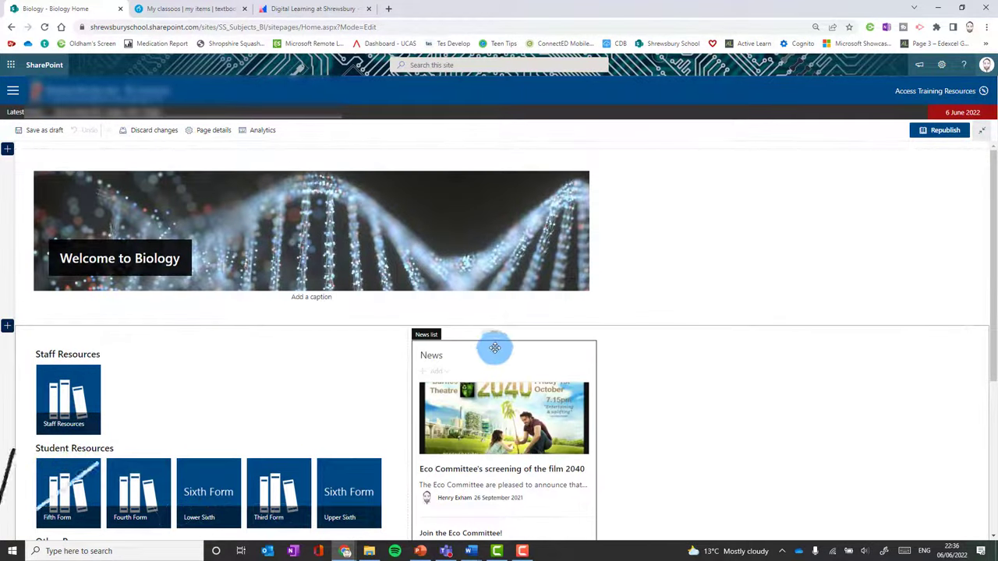
{"action": "left_click", "coordinate": [503, 335]}
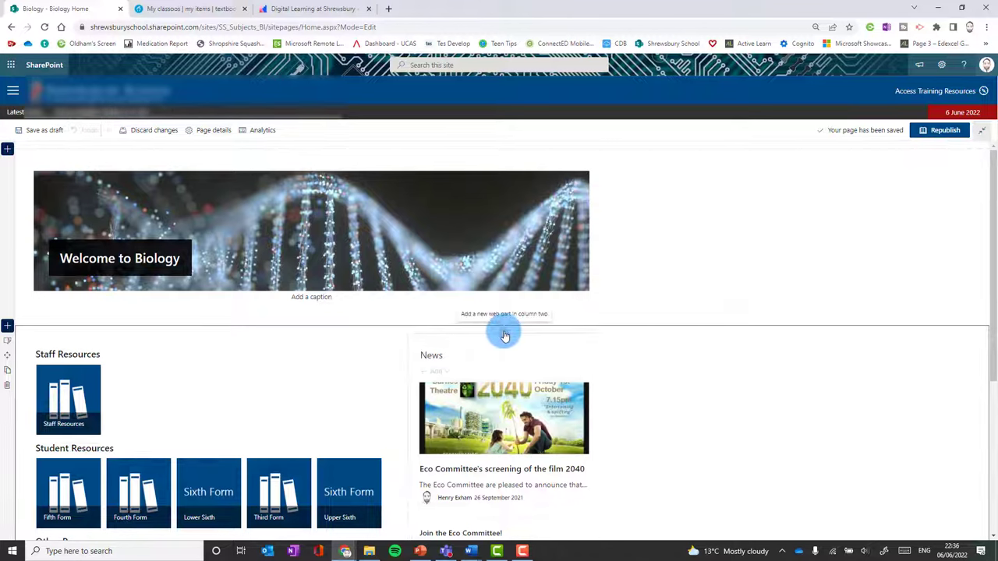
{"action": "left_click", "coordinate": [504, 334]}
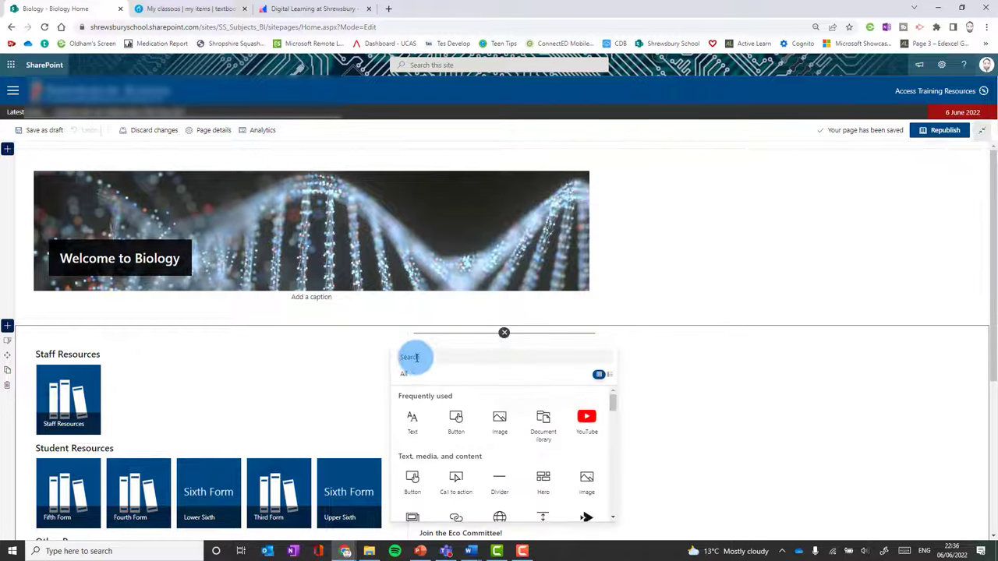
{"action": "type", "text": "ima"}
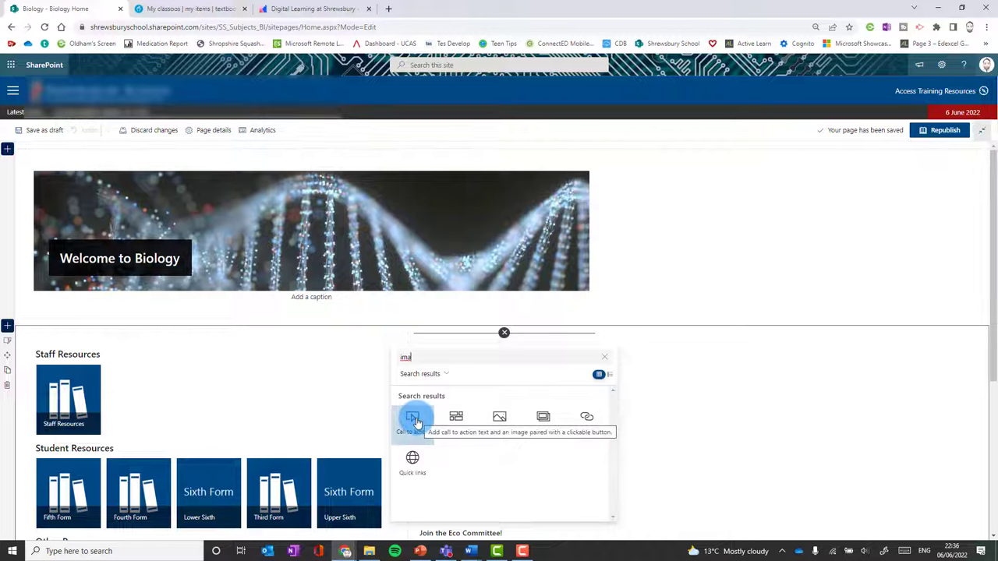
{"action": "left_click", "coordinate": [499, 419]}
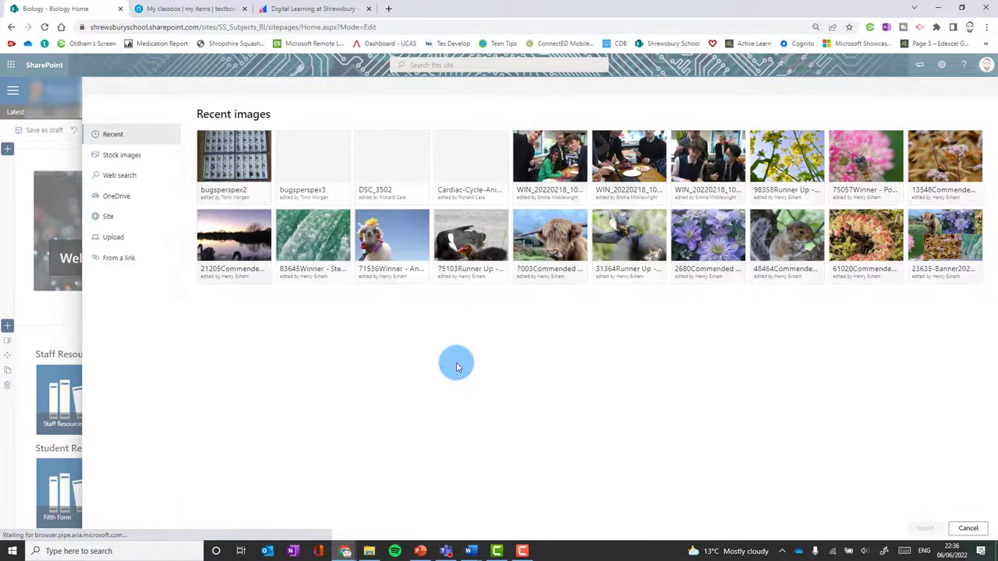
Upload the bIOLOGY TEXTBOOKS picture from the computer's Saved Pictures folder and add it to the new Image web part.
{"action": "left_click", "coordinate": [115, 238]}
{"action": "left_click", "coordinate": [209, 144]}
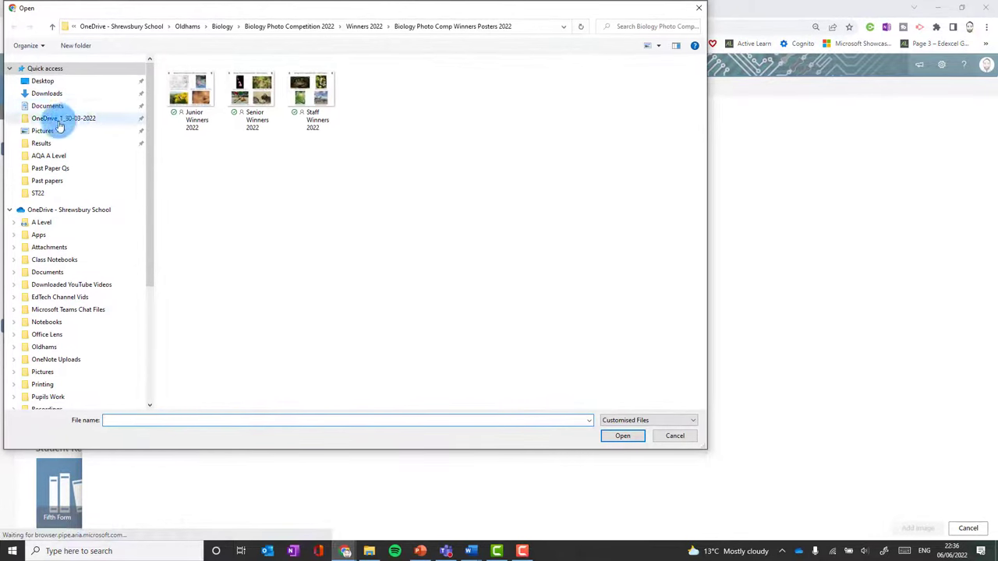
{"action": "left_click", "coordinate": [43, 131]}
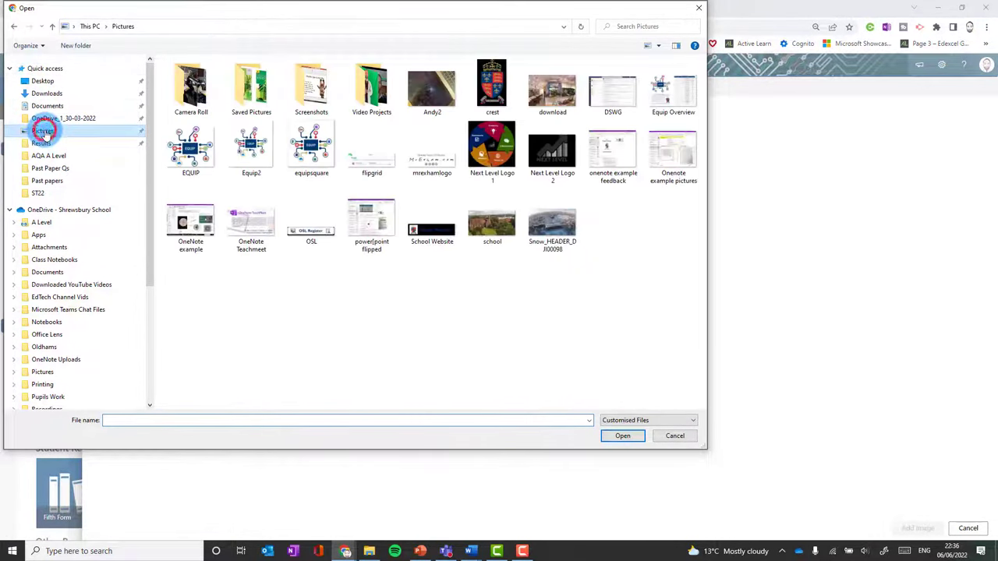
{"action": "double_click", "coordinate": [260, 91]}
{"action": "left_click", "coordinate": [191, 89]}
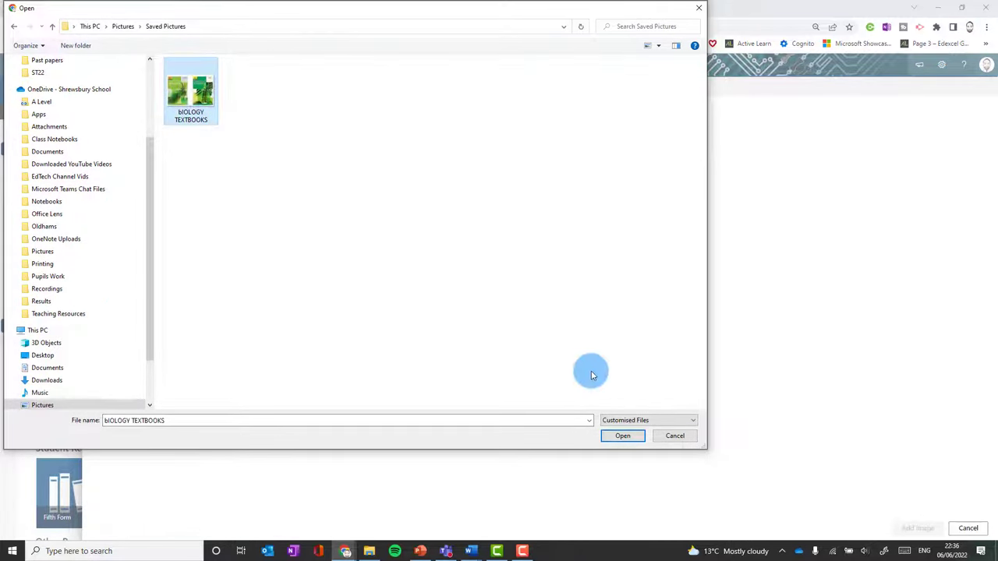
{"action": "left_click", "coordinate": [633, 434]}
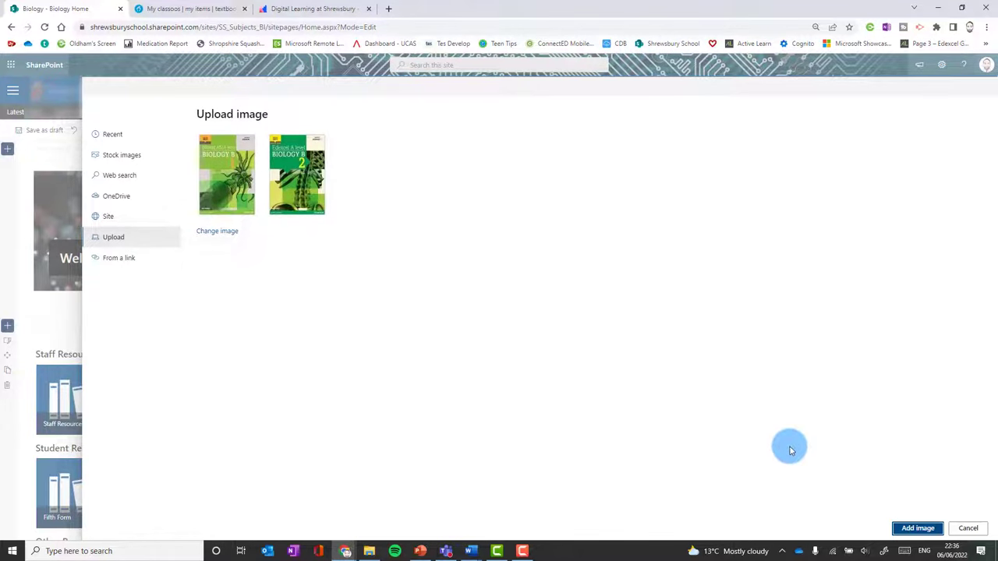
{"action": "left_click", "coordinate": [918, 528]}
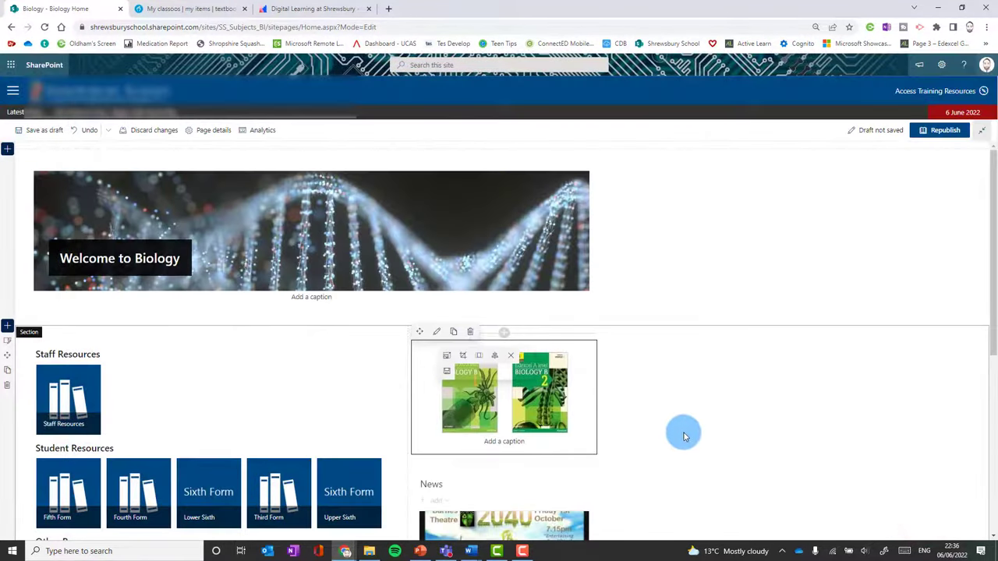
Open the textbook image's web part settings and enlarge the image to fill the width of its column.
{"action": "left_click", "coordinate": [519, 396]}
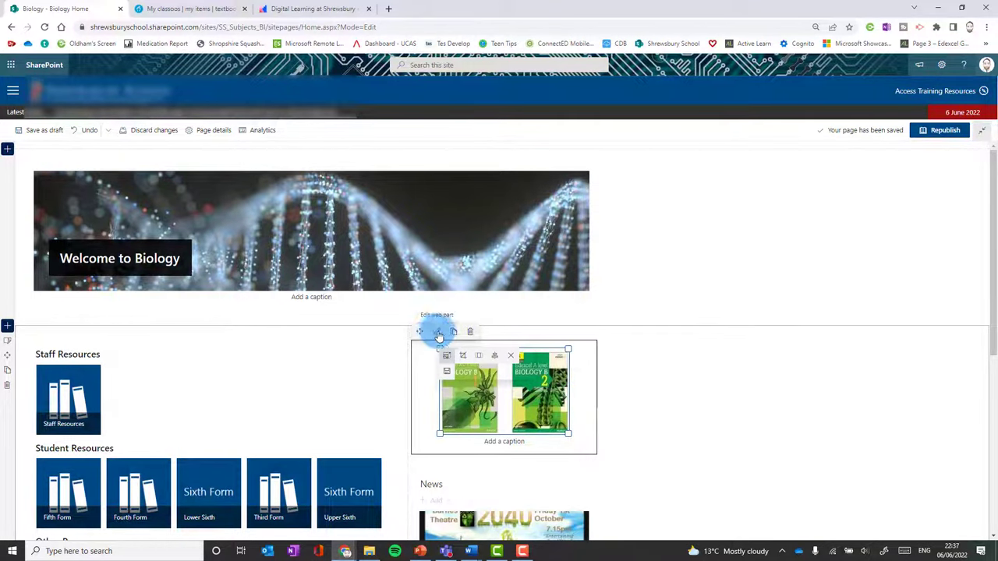
{"action": "left_click", "coordinate": [645, 382]}
{"action": "left_click", "coordinate": [495, 428]}
{"action": "left_click", "coordinate": [538, 421]}
{"action": "left_click", "coordinate": [586, 384]}
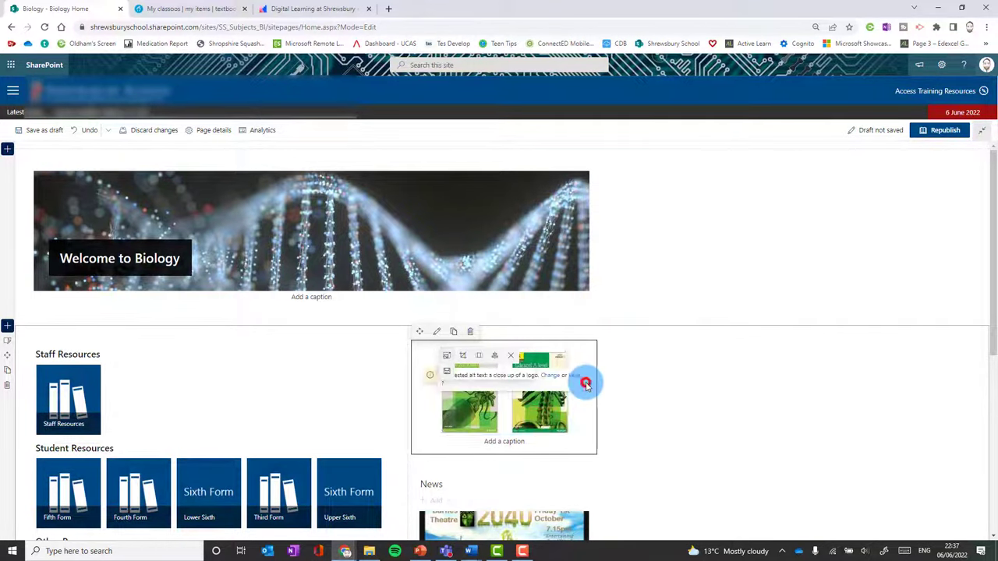
{"action": "left_click", "coordinate": [469, 380]}
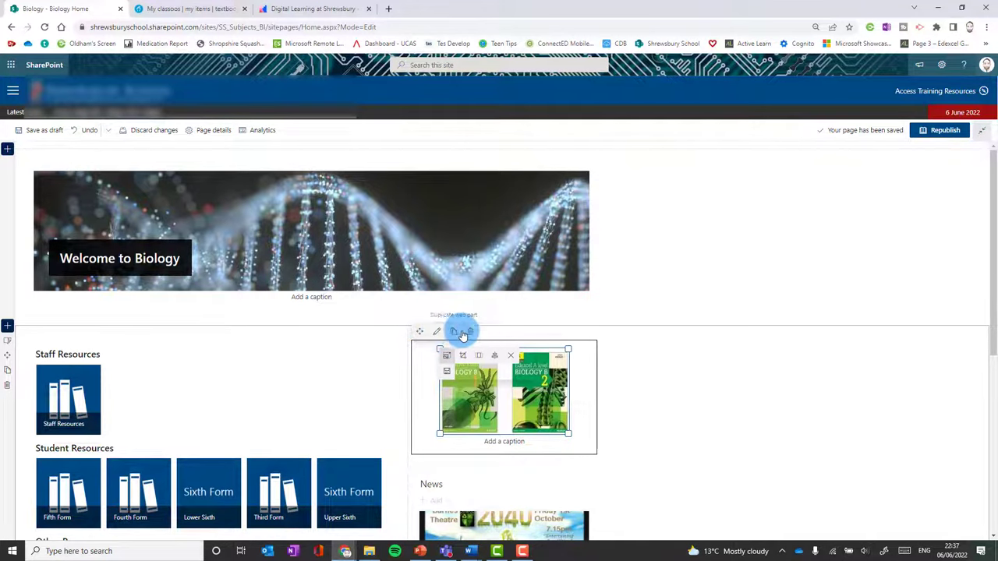
{"action": "left_click", "coordinate": [437, 335]}
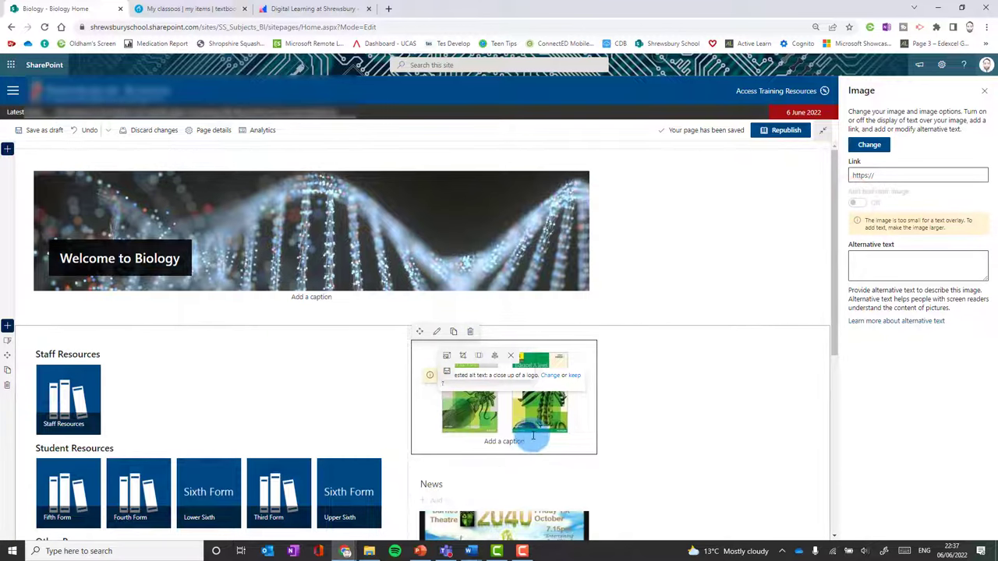
{"action": "left_click", "coordinate": [559, 432]}
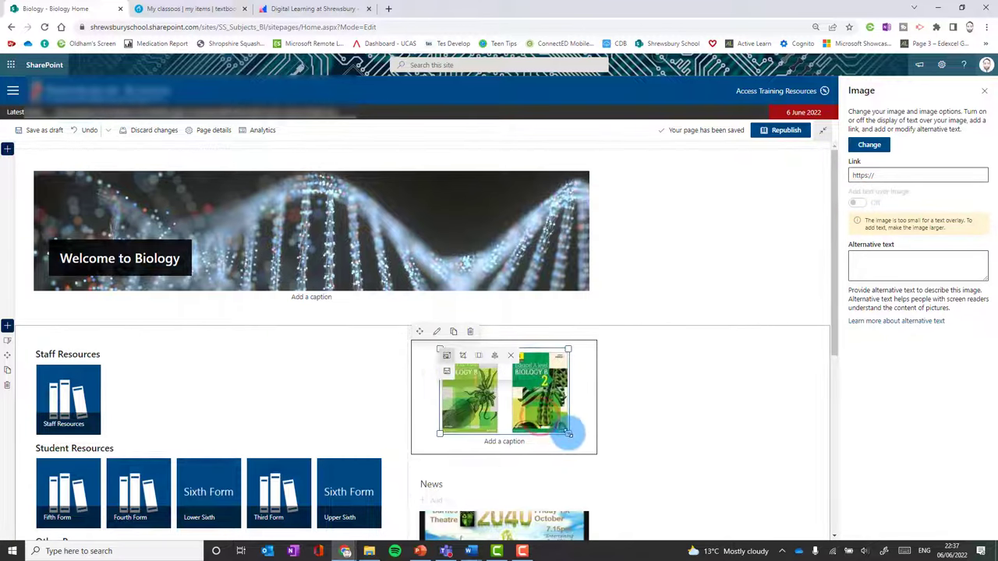
{"action": "left_click_drag", "start_coordinate": [568, 434], "coordinate": [591, 461]}
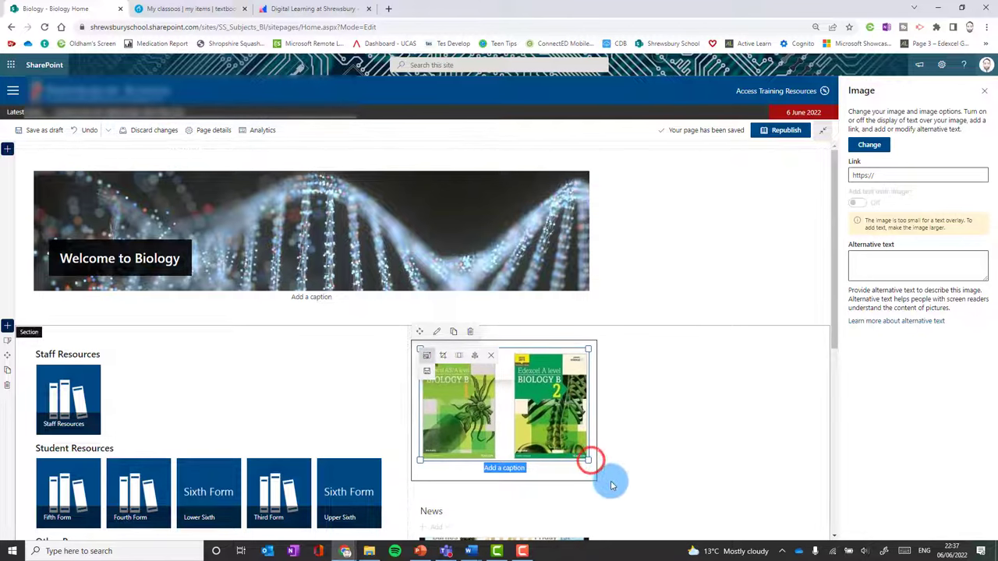
{"action": "left_click", "coordinate": [599, 468]}
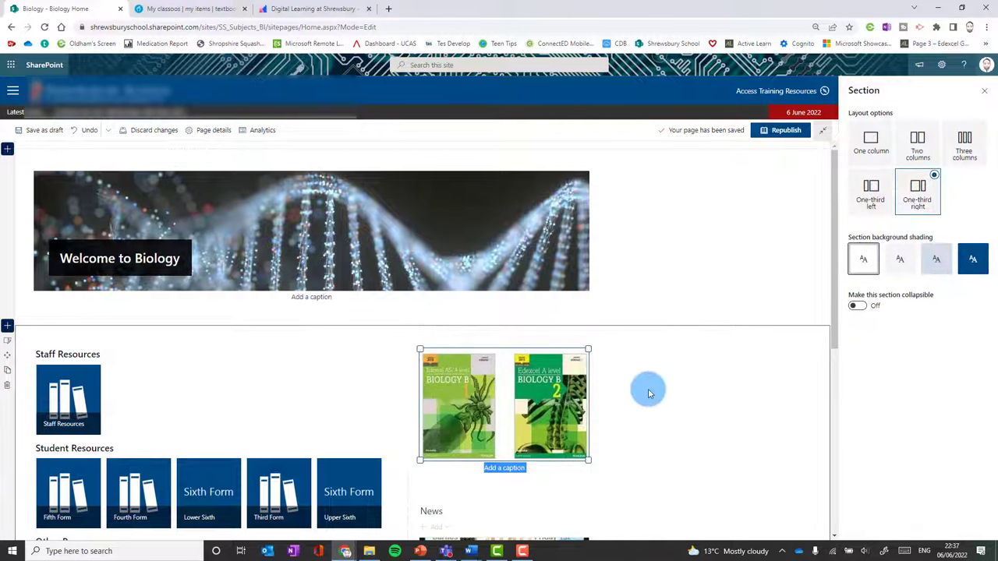
Turn on text over the textbook image and enter "Click here for your textbooks" as the overlay.
{"action": "left_click", "coordinate": [519, 425]}
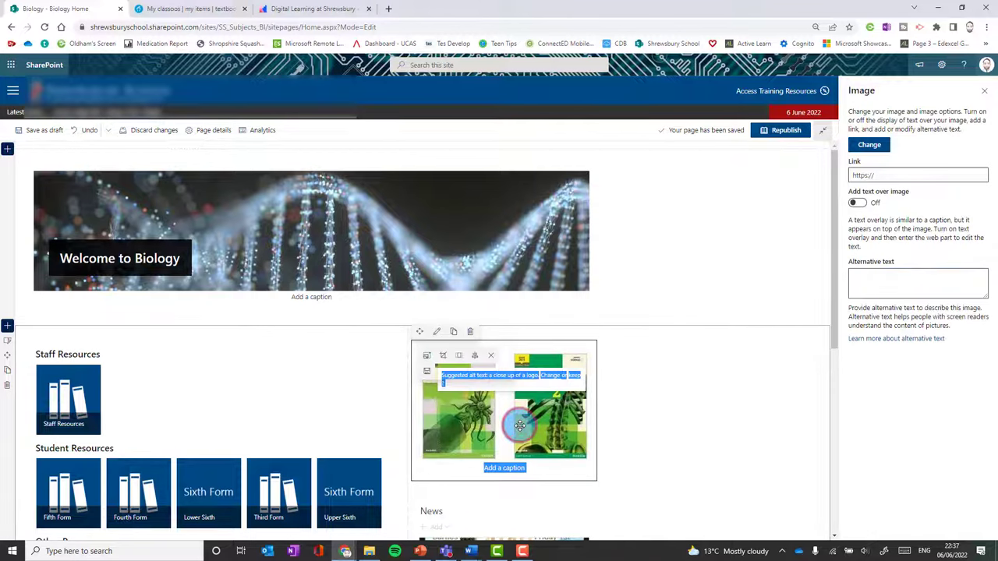
{"action": "left_click", "coordinate": [857, 203]}
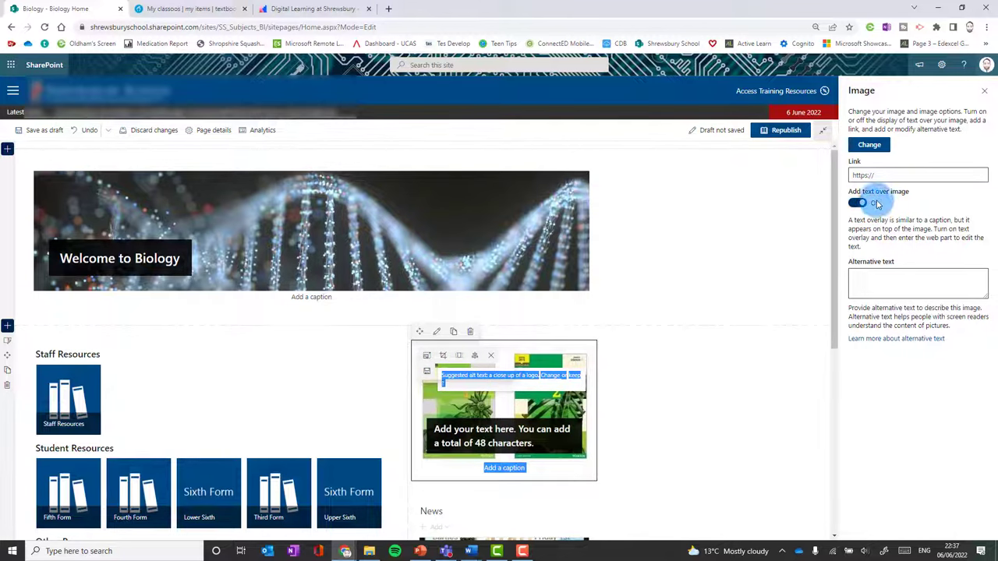
{"action": "left_click", "coordinate": [856, 312]}
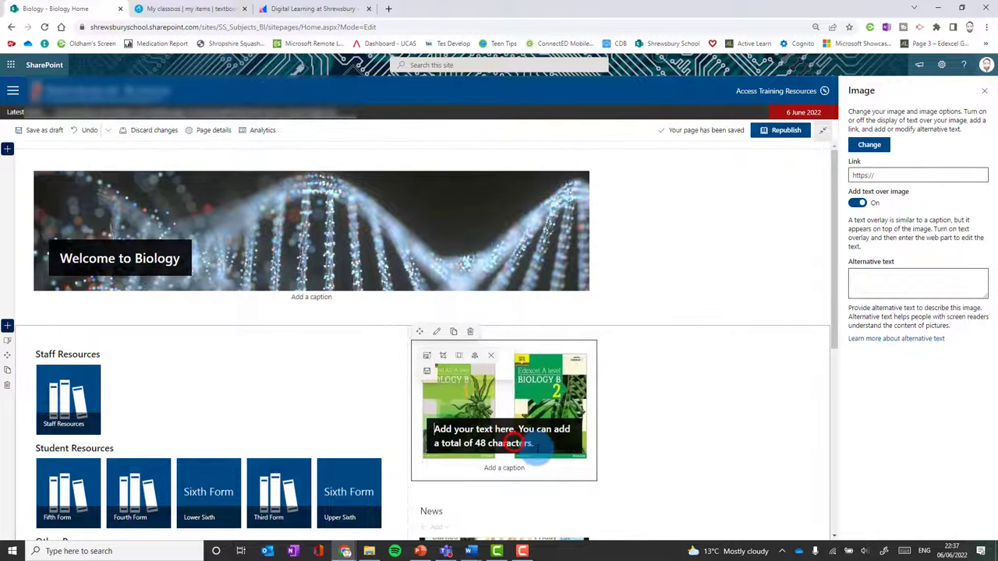
{"action": "left_click", "coordinate": [537, 444]}
{"action": "type", "text": "ck here for your textbooks"}
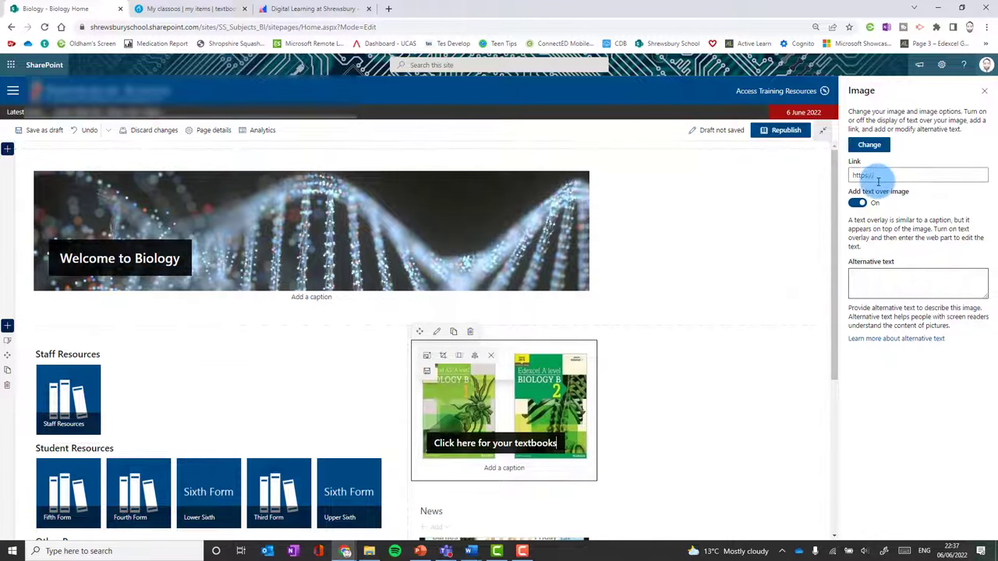
{"action": "left_click", "coordinate": [201, 8]}
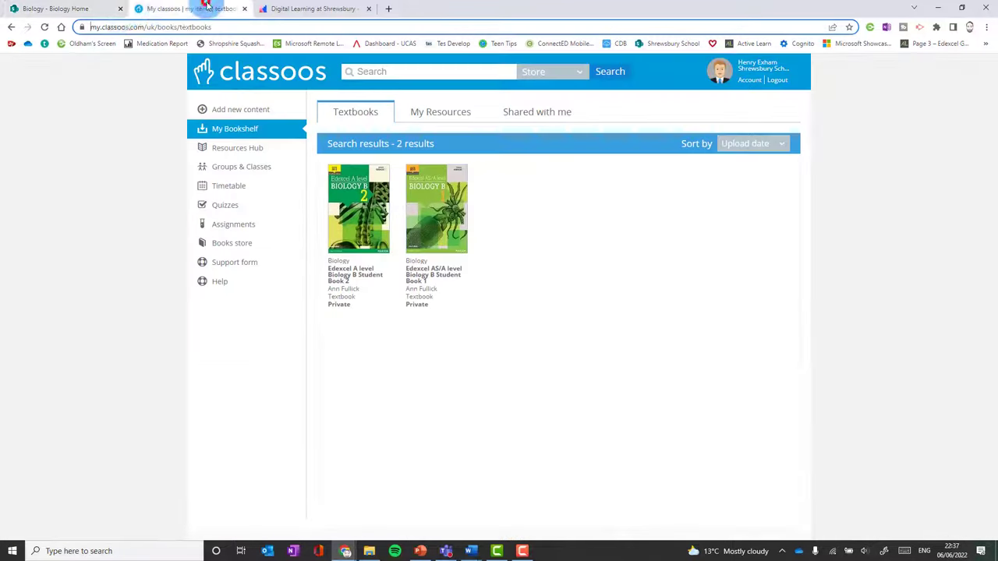
{"action": "right_click", "coordinate": [140, 30]}
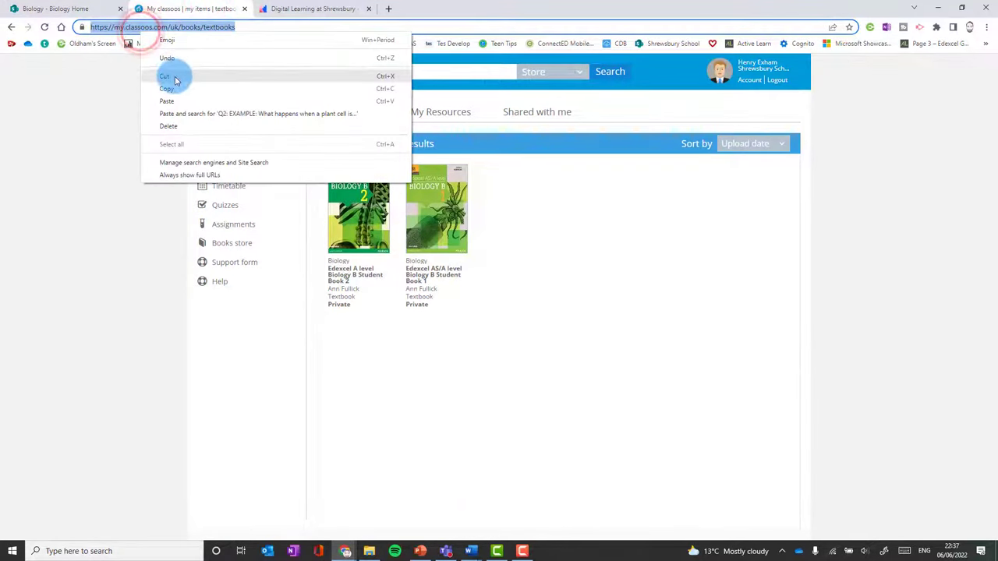
{"action": "left_click", "coordinate": [163, 88]}
{"action": "left_click", "coordinate": [53, 8]}
{"action": "left_click", "coordinate": [887, 179]}
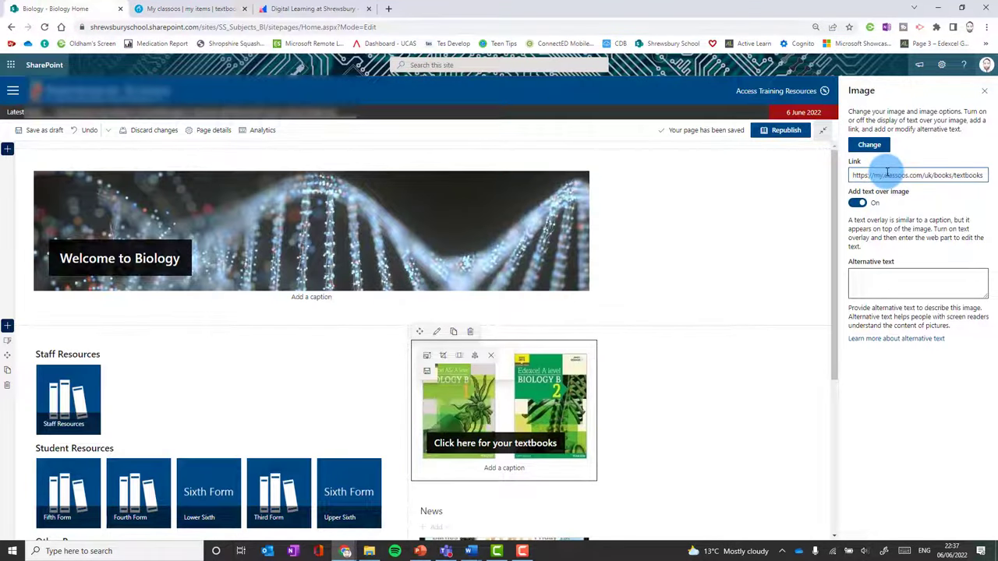
{"action": "left_click", "coordinate": [659, 387]}
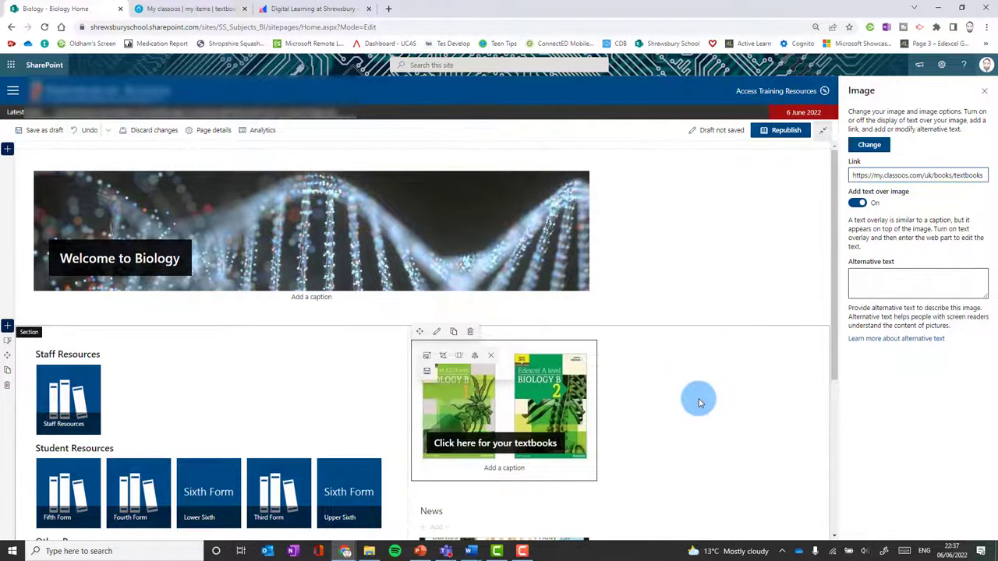
{"action": "left_click", "coordinate": [987, 94]}
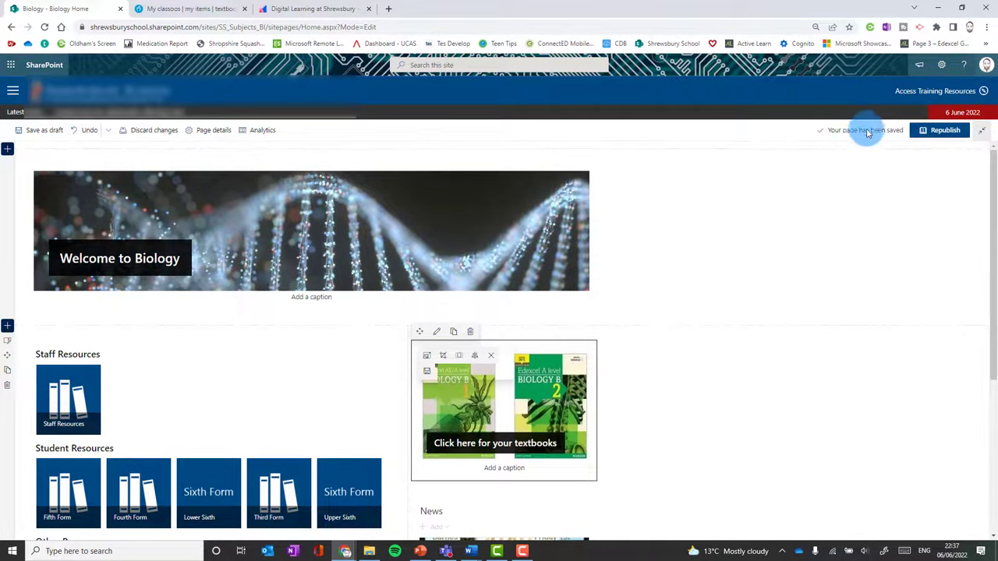
Save the page as a draft and test the textbook image's link, returning to the Biology home page.
{"action": "left_click", "coordinate": [53, 132]}
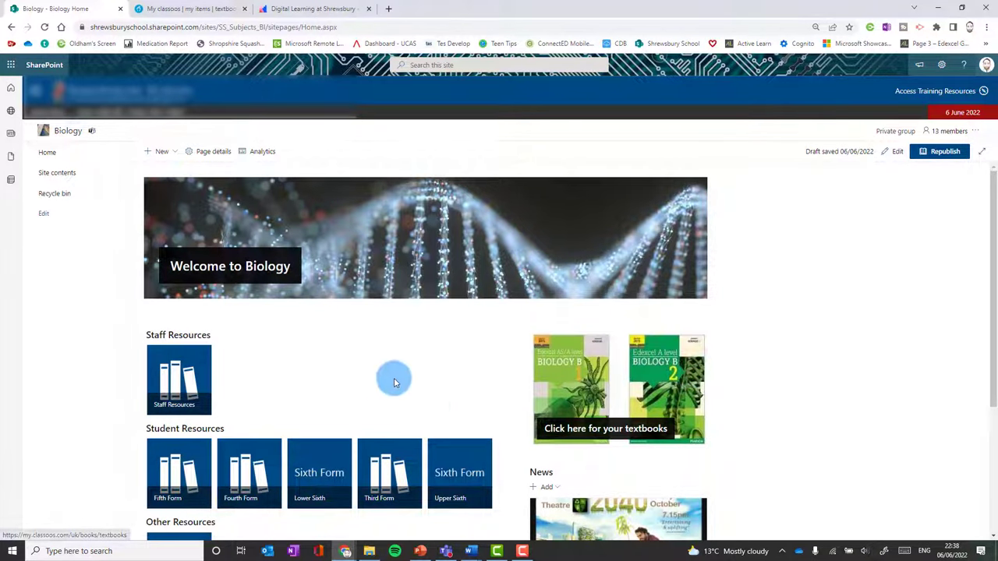
{"action": "left_click", "coordinate": [619, 397]}
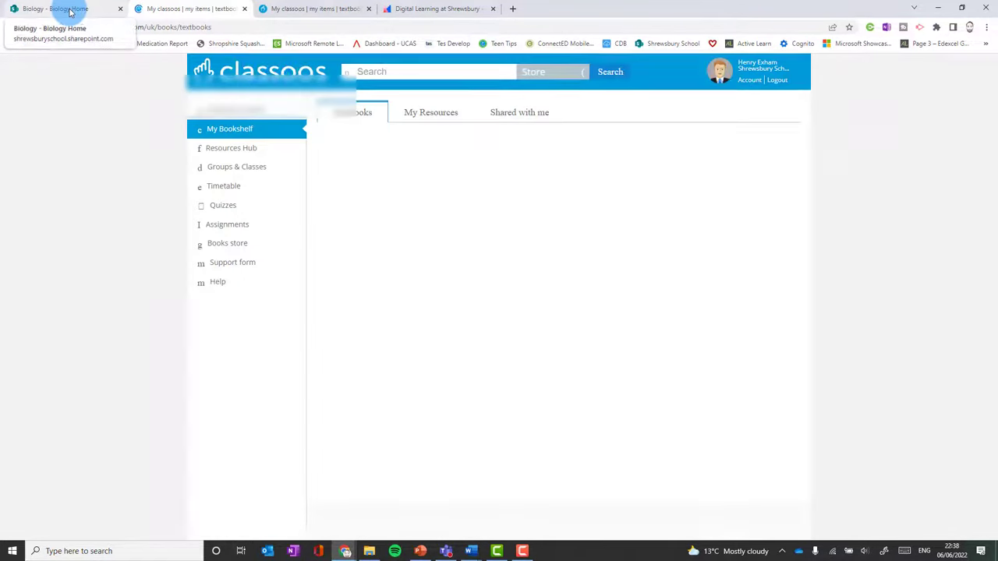
{"action": "left_click", "coordinate": [70, 11]}
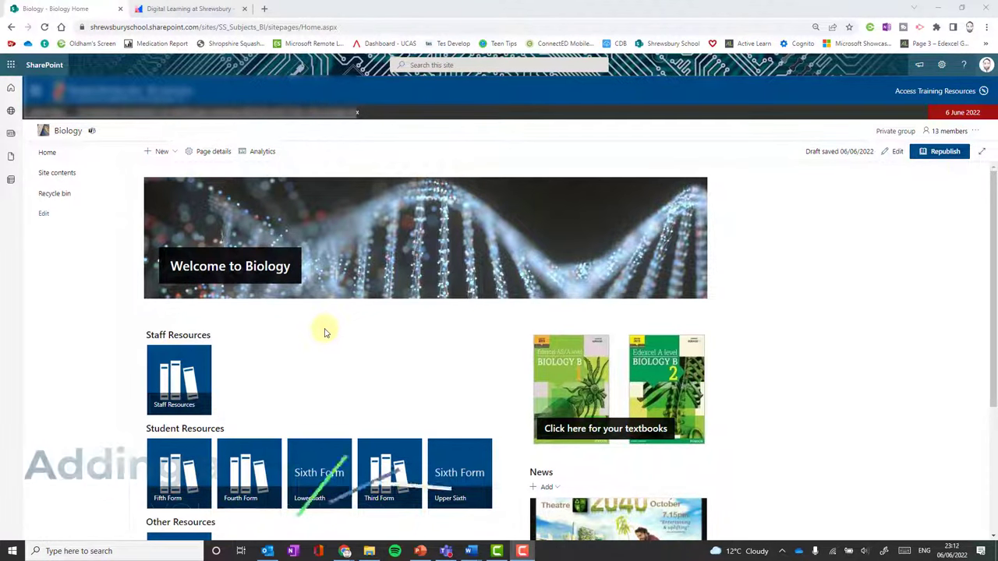
Reopen the Biology home page for editing and add a Twitter web part below the News list in column two.
{"action": "left_click", "coordinate": [897, 158]}
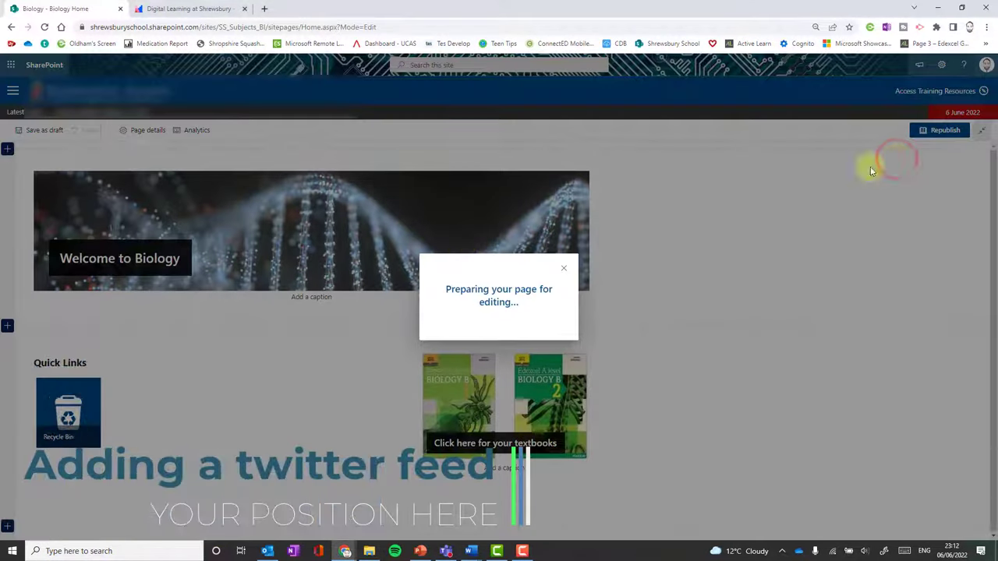
{"action": "scroll", "coordinate": [461, 245], "scroll_direction": "down", "scroll_amount": 3}
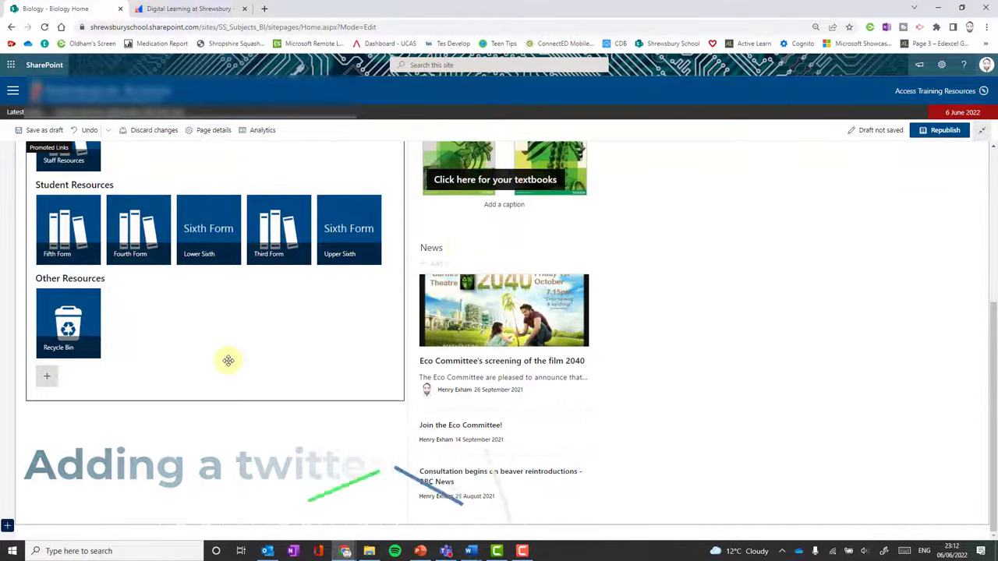
{"action": "left_click", "coordinate": [504, 517]}
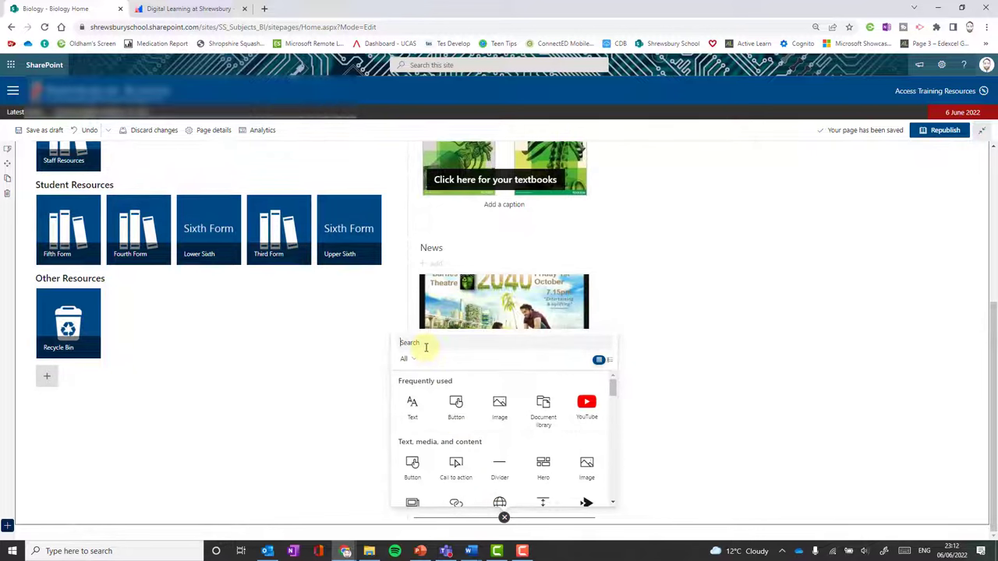
{"action": "type", "text": "twi"}
{"action": "left_click", "coordinate": [412, 402]}
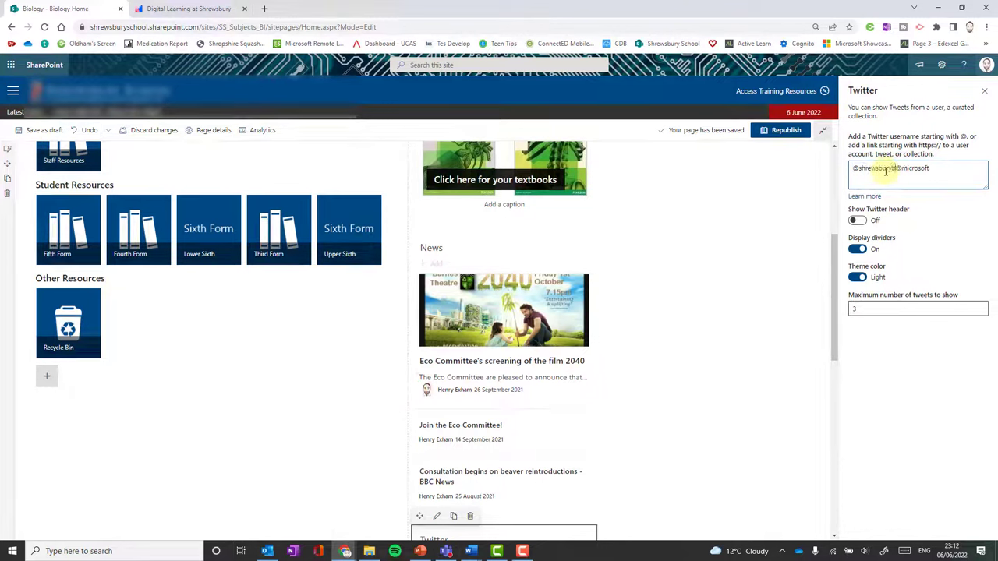
{"action": "left_click", "coordinate": [858, 222]}
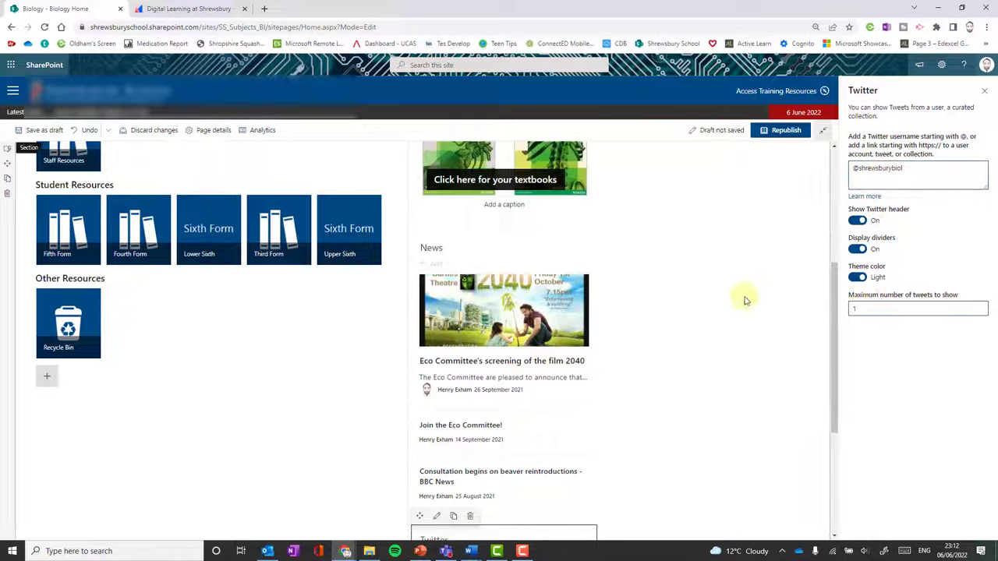
{"action": "scroll", "coordinate": [690, 308], "scroll_direction": "down", "scroll_amount": 3}
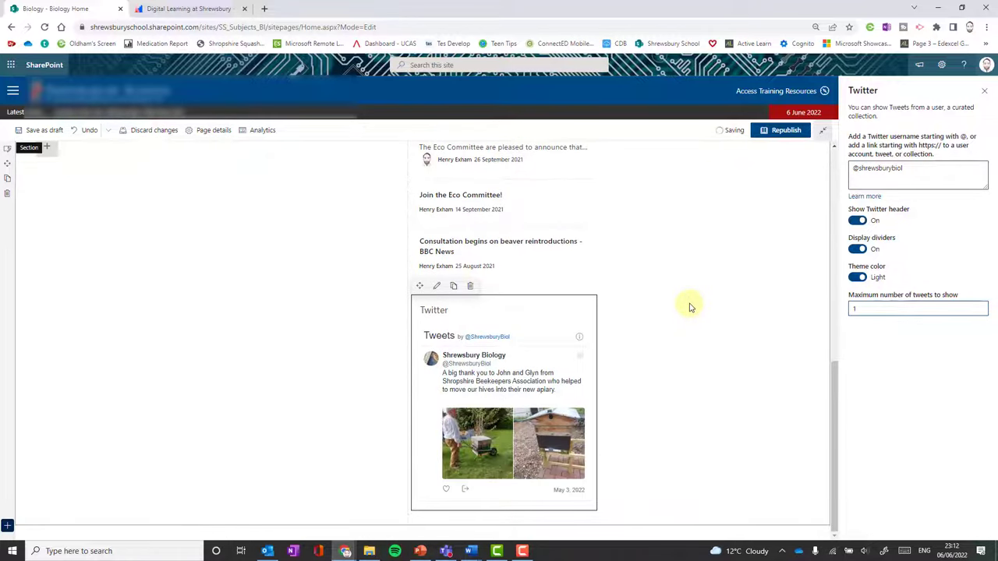
{"action": "left_click", "coordinate": [986, 95]}
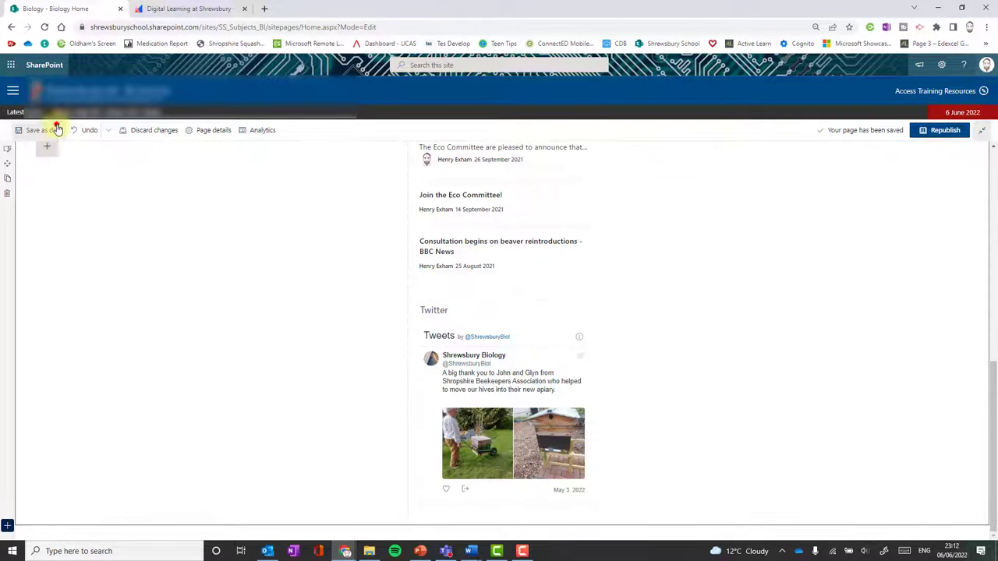
{"action": "left_click", "coordinate": [53, 130]}
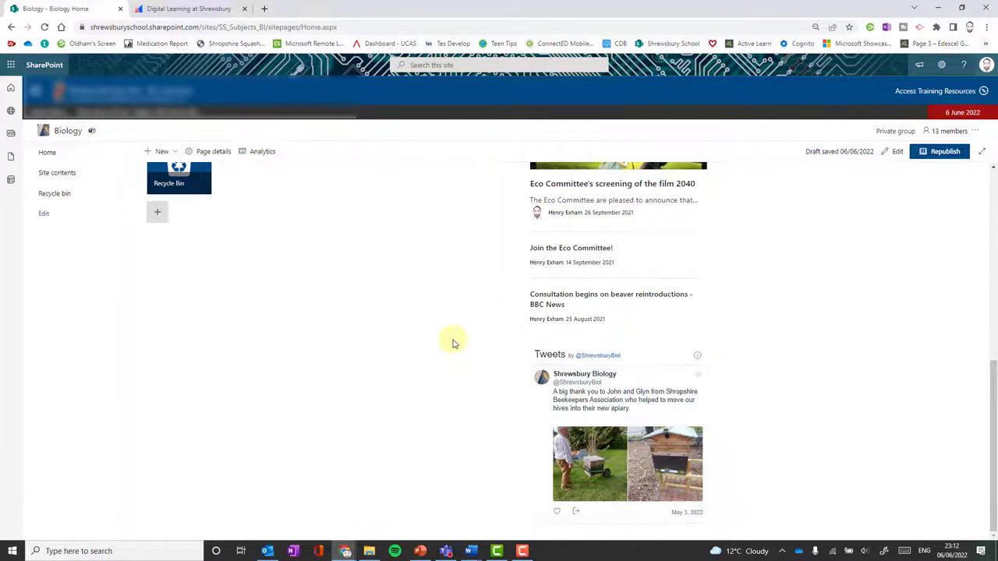
{"action": "scroll", "coordinate": [454, 343], "scroll_direction": "up", "scroll_amount": 1}
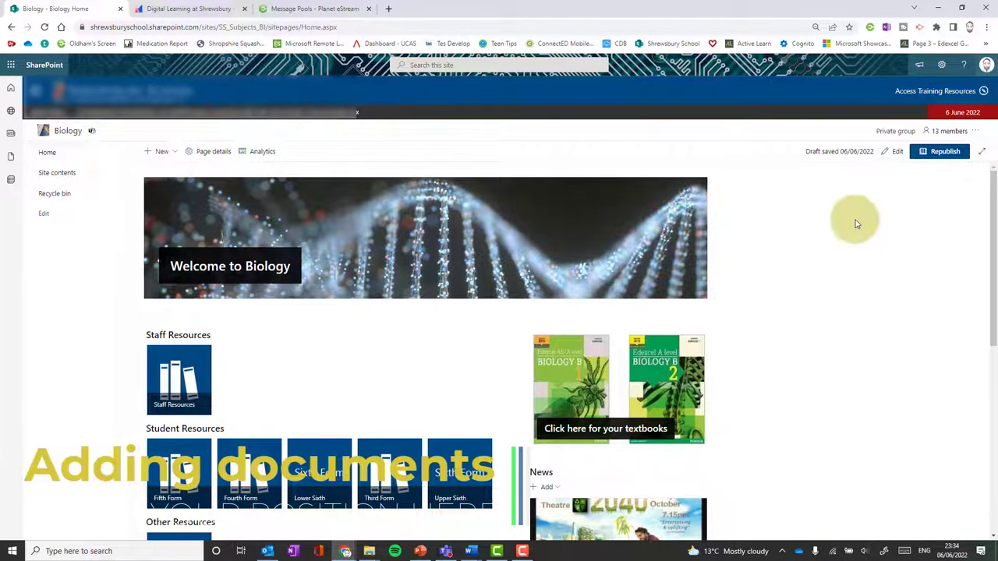
Reopen the home page for editing and add a Text web part below the resource links in column one.
{"action": "left_click", "coordinate": [894, 152]}
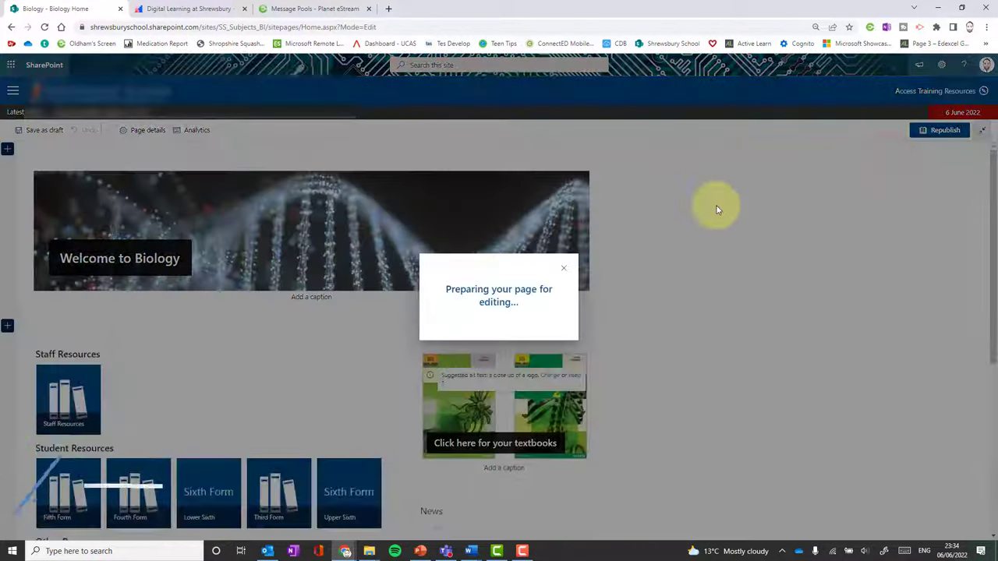
{"action": "scroll", "coordinate": [316, 329], "scroll_direction": "down", "scroll_amount": 3}
{"action": "scroll", "coordinate": [317, 330], "scroll_direction": "down", "scroll_amount": 3}
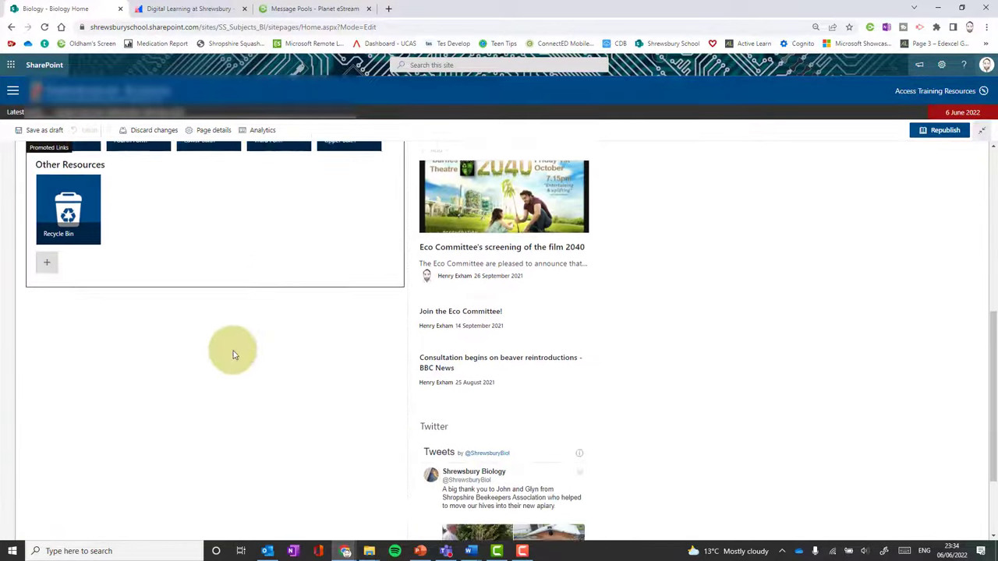
{"action": "scroll", "coordinate": [210, 252], "scroll_direction": "up", "scroll_amount": 2}
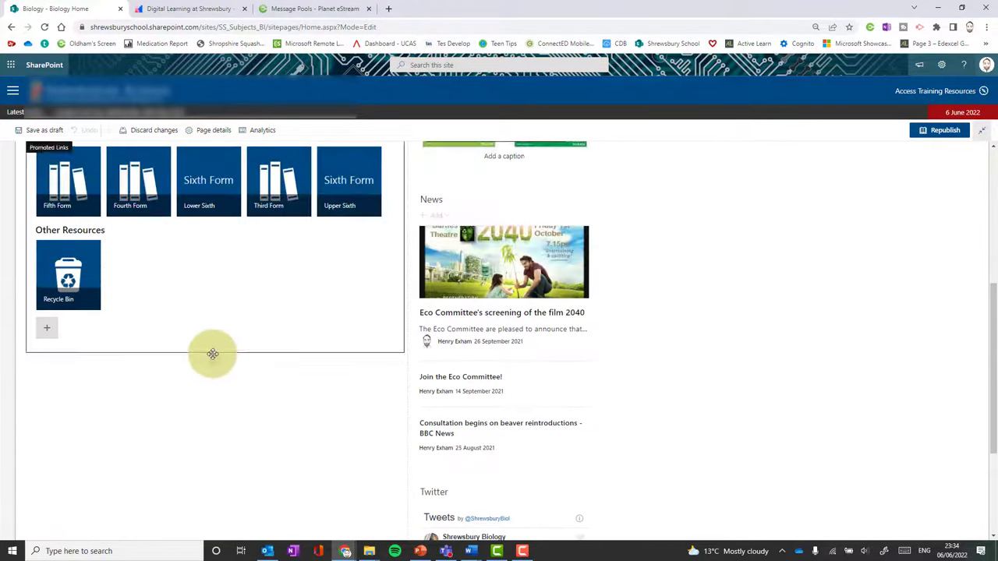
{"action": "left_click", "coordinate": [216, 364]}
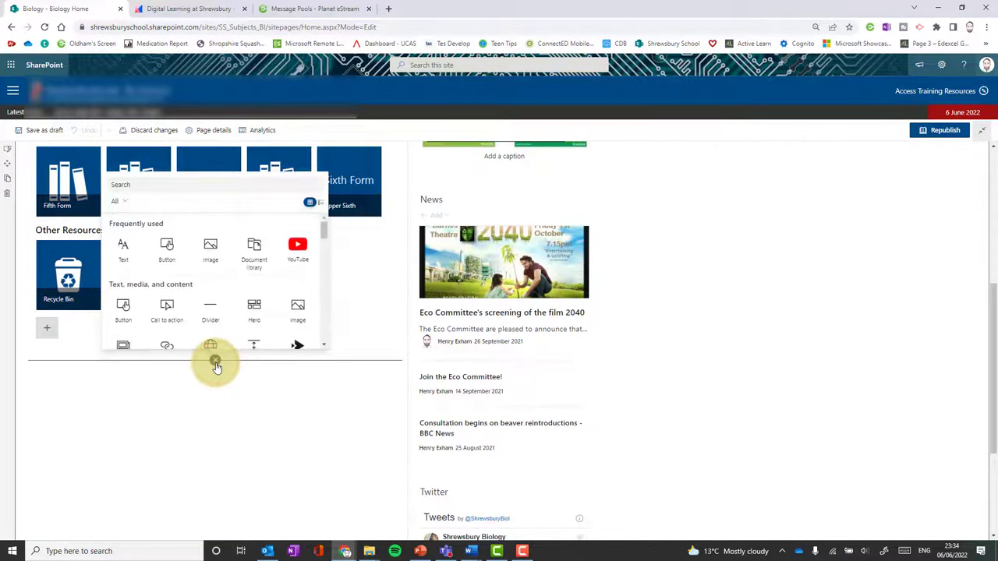
{"action": "left_click", "coordinate": [126, 248]}
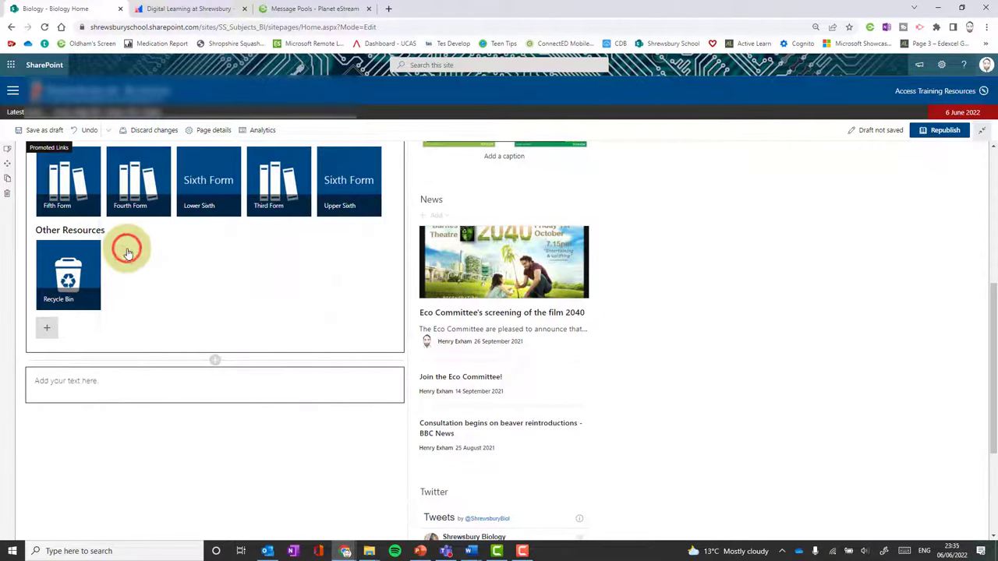
{"action": "left_click", "coordinate": [124, 377]}
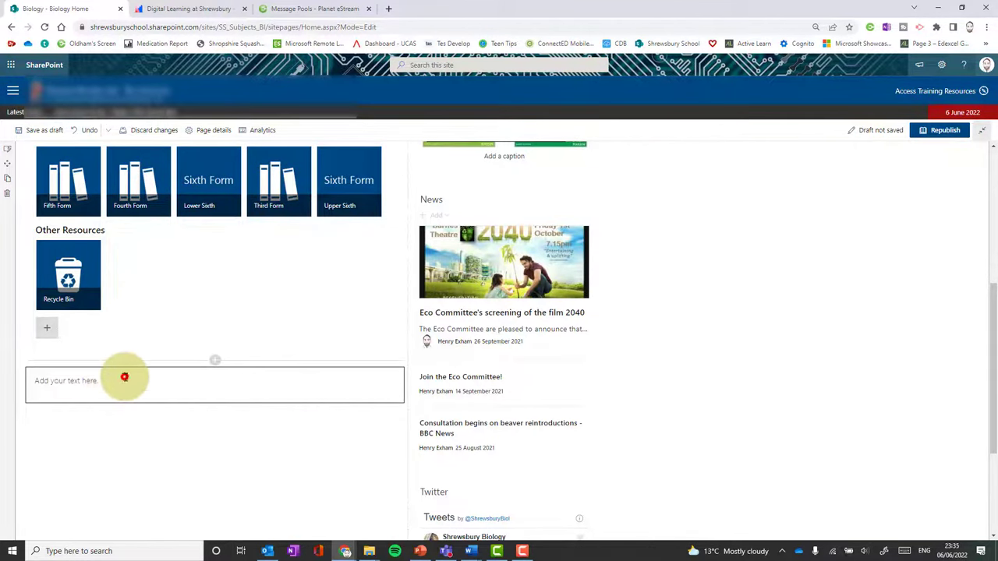
Embed the Careers in Science - Babraham Institute 08 PDF from the Saved Pictures folder in column one, and scroll through its preview.
{"action": "left_click", "coordinate": [368, 548]}
{"action": "left_click", "coordinate": [402, 520]}
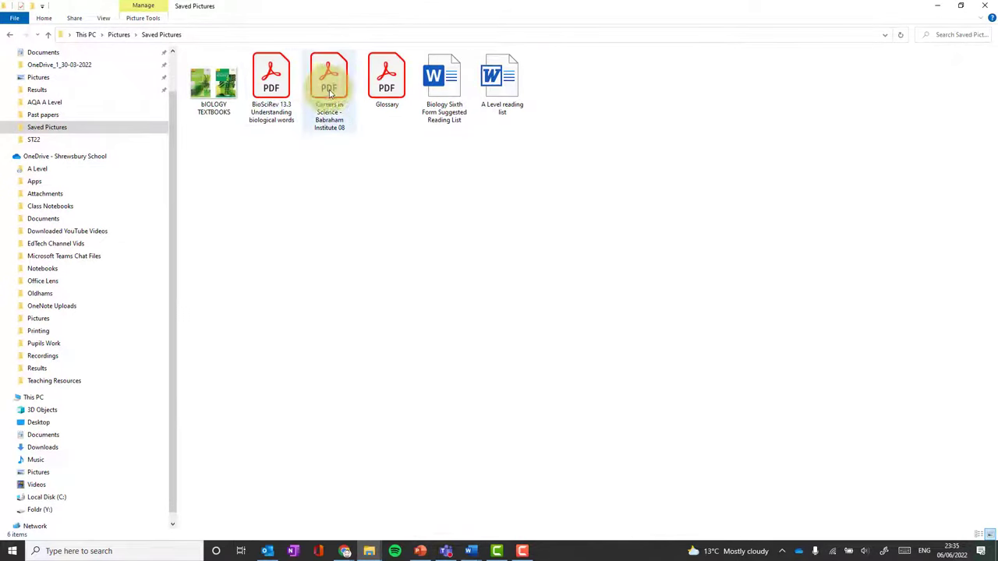
{"action": "left_click_drag", "start_coordinate": [329, 83], "coordinate": [146, 378]}
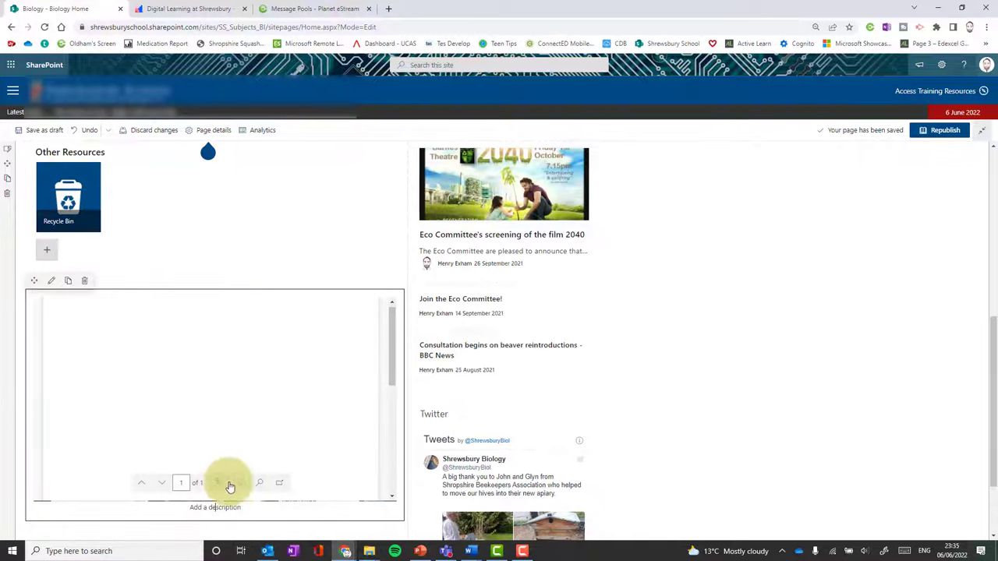
{"action": "left_click_drag", "start_coordinate": [392, 360], "coordinate": [395, 336]}
{"action": "scroll", "coordinate": [624, 386], "scroll_direction": "down", "scroll_amount": 2}
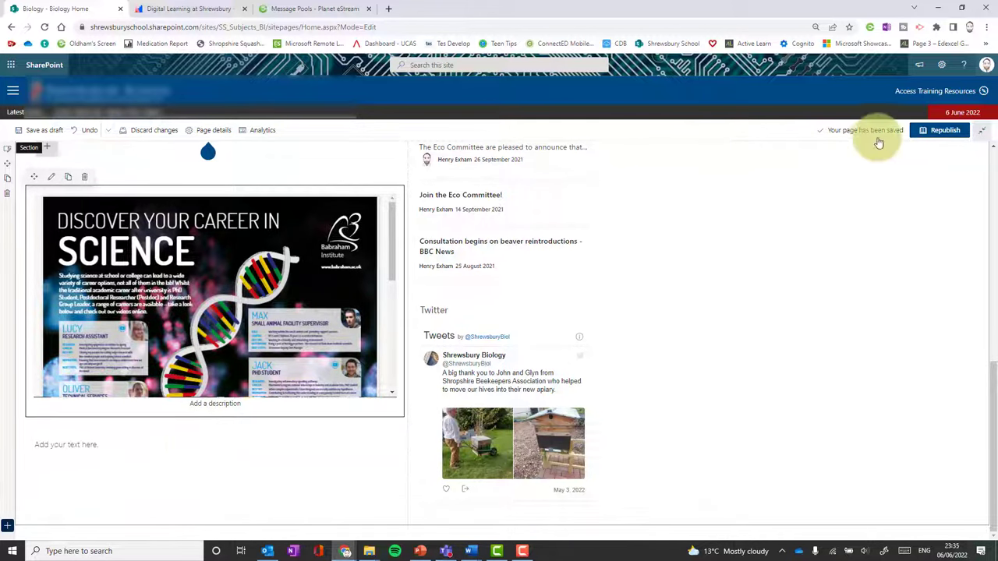
Save the page with the embedded careers PDF as a draft and review the full home page layout.
{"action": "left_click", "coordinate": [43, 130]}
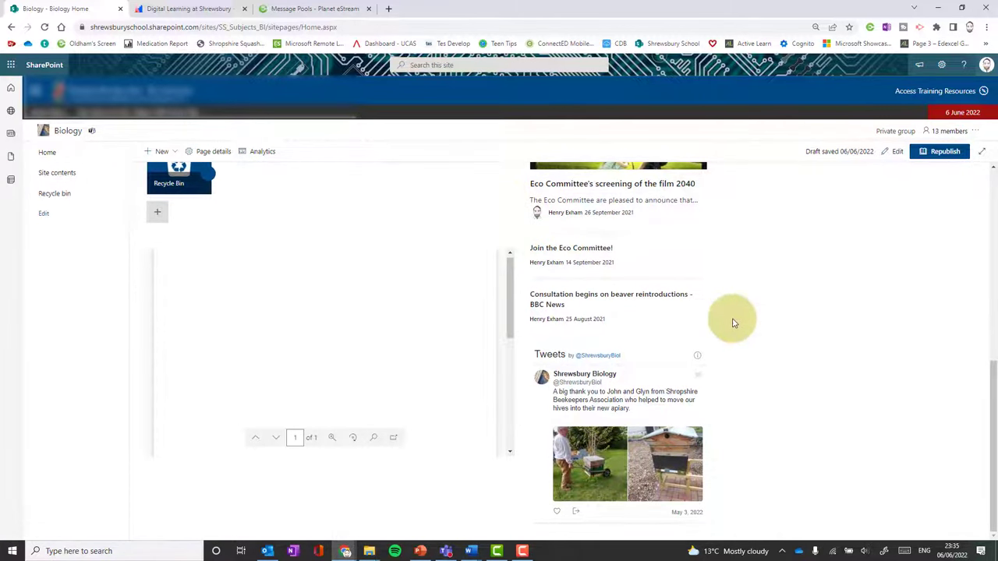
{"action": "scroll", "coordinate": [731, 323], "scroll_direction": "up", "scroll_amount": 3}
{"action": "scroll", "coordinate": [733, 322], "scroll_direction": "up", "scroll_amount": 2}
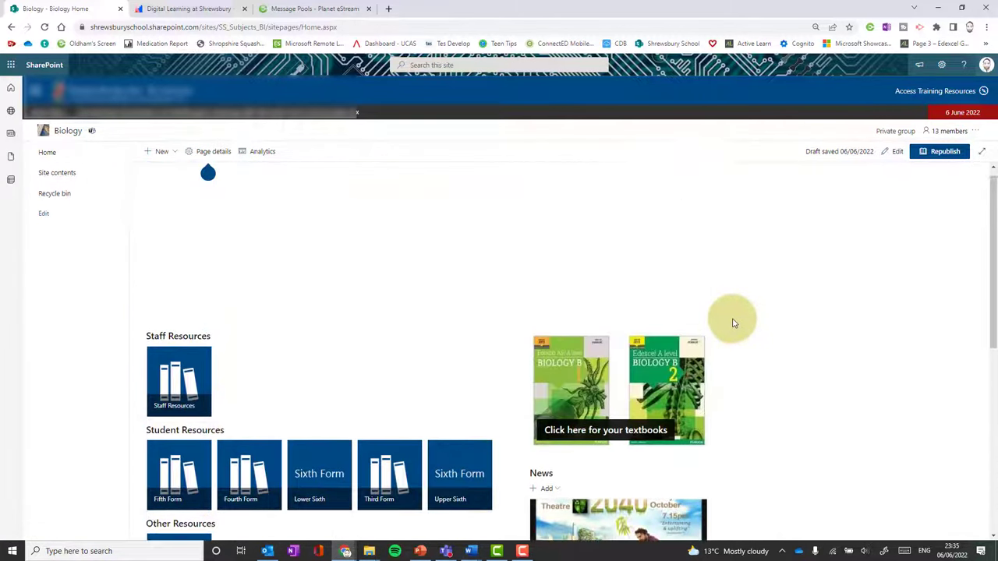
{"action": "scroll", "coordinate": [731, 323], "scroll_direction": "down", "scroll_amount": 5}
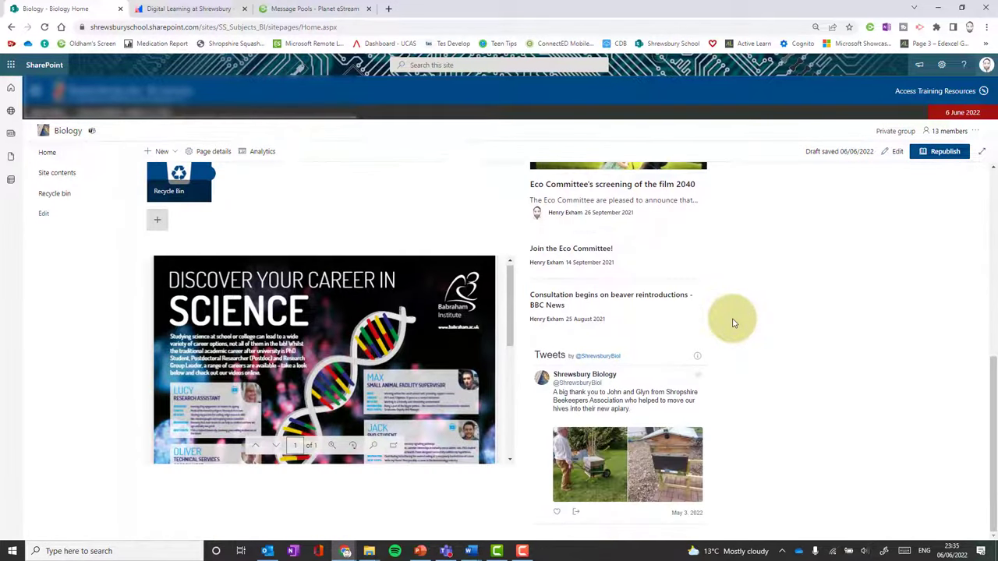
Create a document library named Biology Information Documents, with Show in site navigation kept on.
{"action": "scroll", "coordinate": [731, 323], "scroll_direction": "up", "scroll_amount": 2}
{"action": "left_click", "coordinate": [173, 151]}
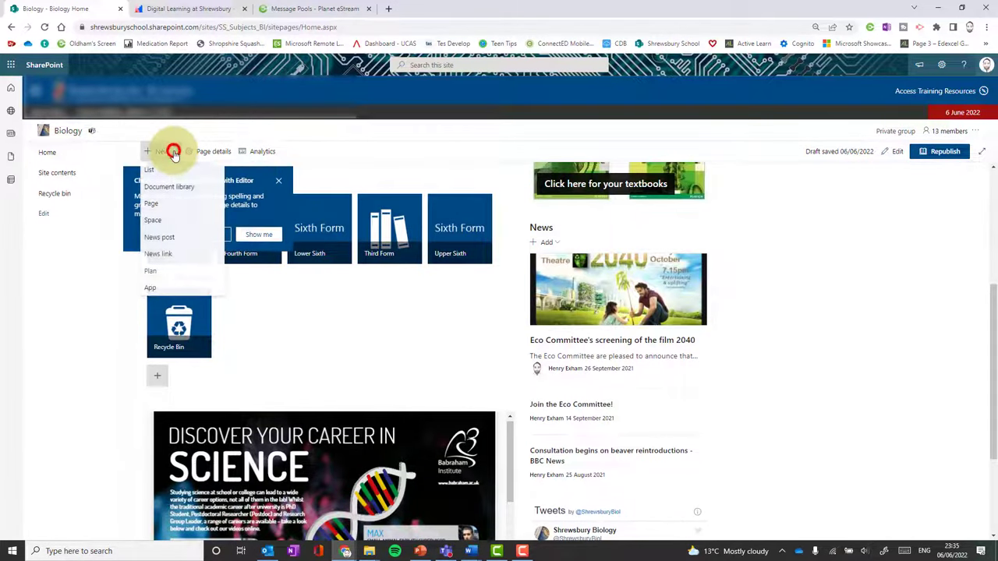
{"action": "left_click", "coordinate": [175, 154]}
{"action": "left_click", "coordinate": [173, 151]}
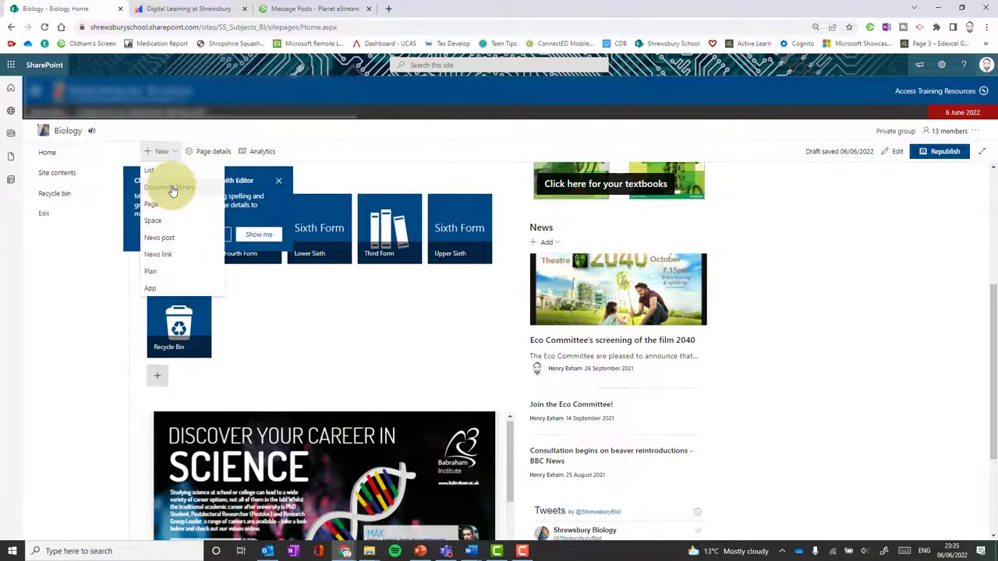
{"action": "left_click", "coordinate": [173, 191]}
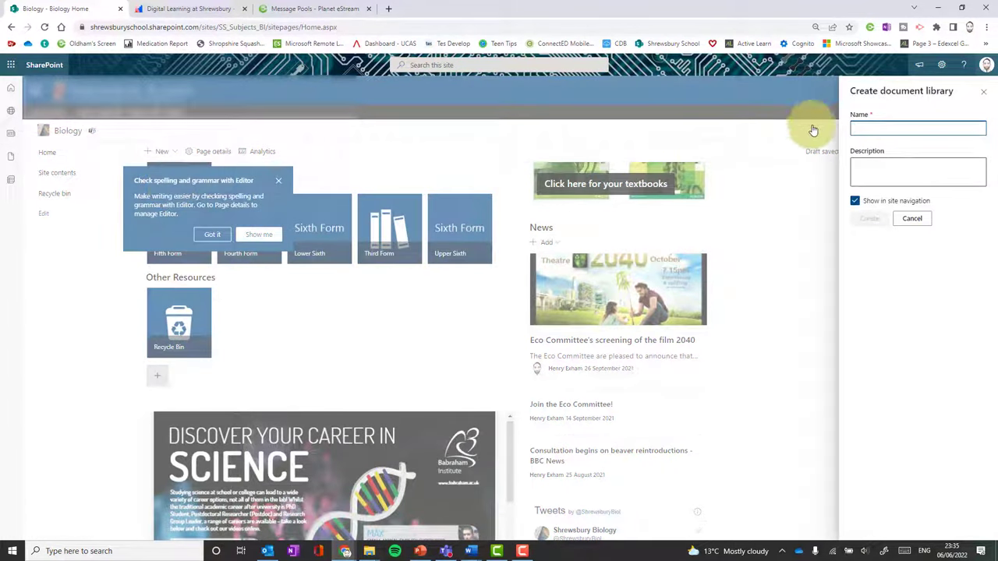
{"action": "type", "text": "Biology information"}
{"action": "left_click", "coordinate": [855, 201]}
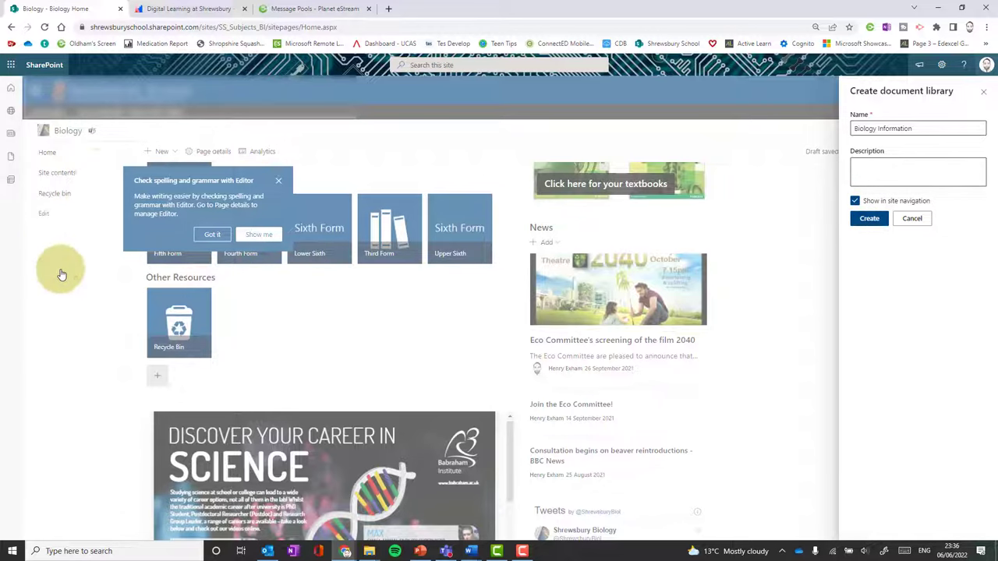
{"action": "left_click", "coordinate": [877, 221]}
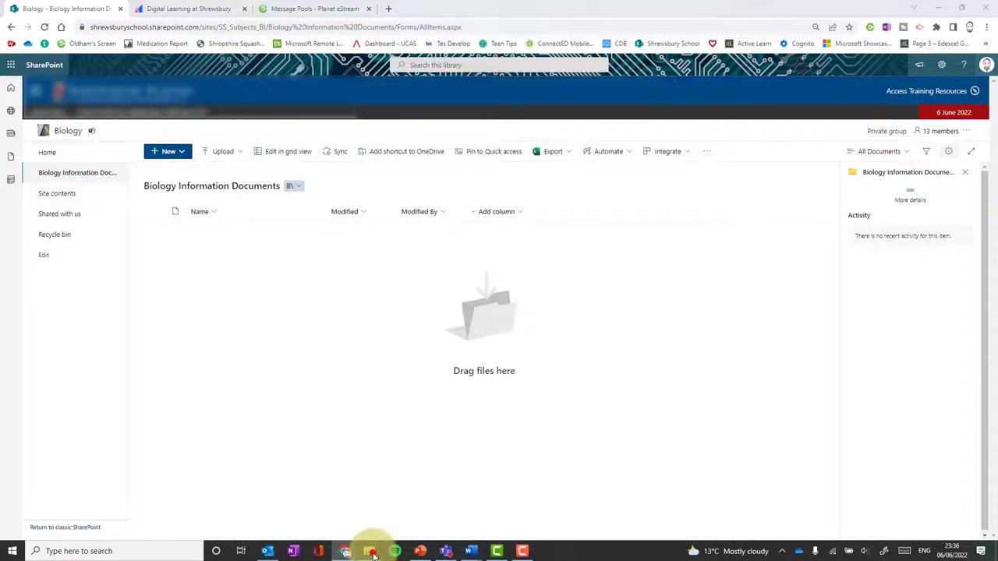
Upload the Glossary and BioSciRev 13.3 PDFs and the two Word reading lists from Saved Pictures into the Biology Information Documents library.
{"action": "mouse_move", "coordinate": [369, 551]}
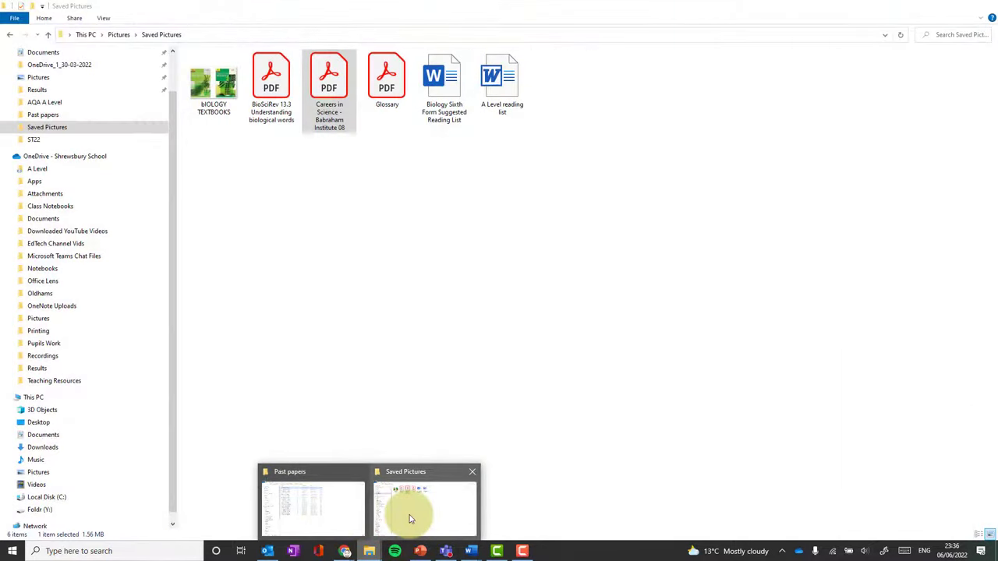
{"action": "left_click", "coordinate": [408, 517]}
{"action": "left_click", "coordinate": [271, 78], "text": "ctrl"}
{"action": "left_click", "coordinate": [445, 78], "text": "ctrl"}
{"action": "left_click_drag", "start_coordinate": [502, 82], "coordinate": [367, 320]}
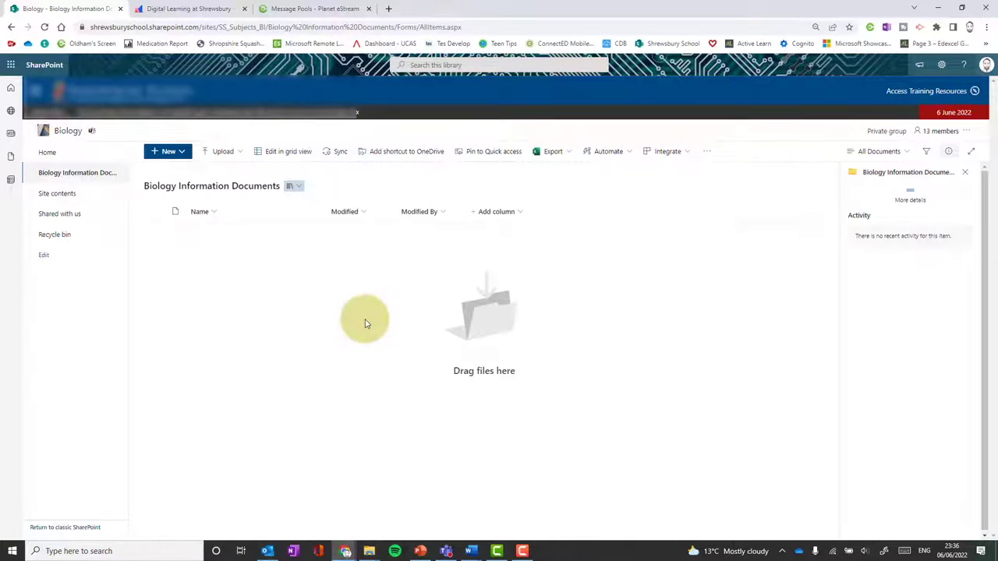
{"action": "left_click", "coordinate": [238, 156]}
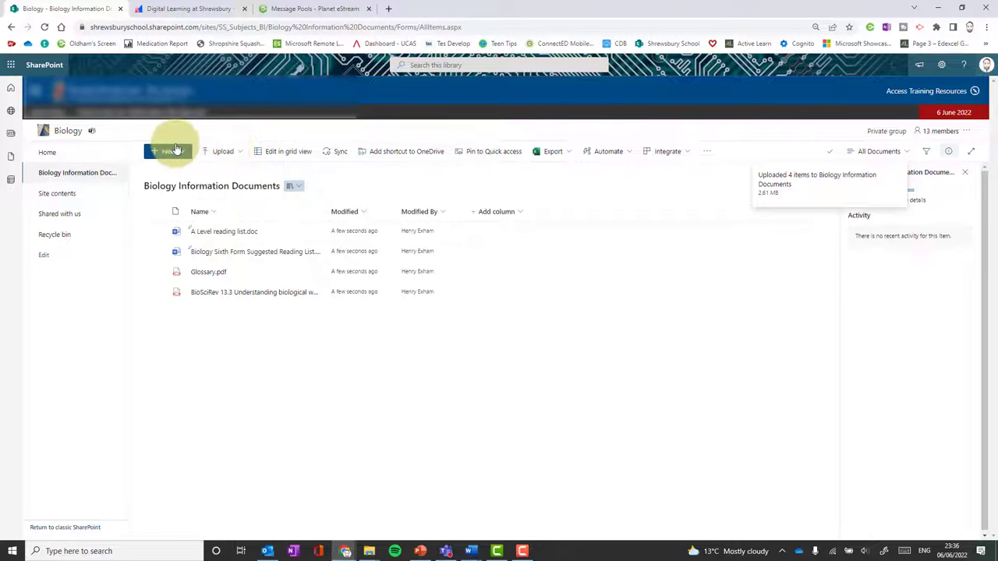
{"action": "left_click", "coordinate": [178, 153]}
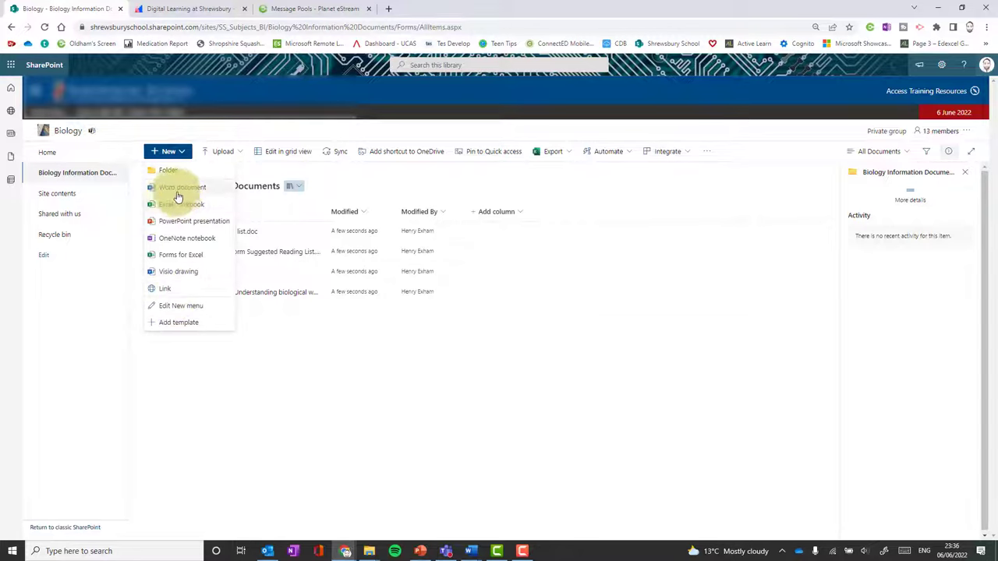
{"action": "left_click", "coordinate": [180, 152]}
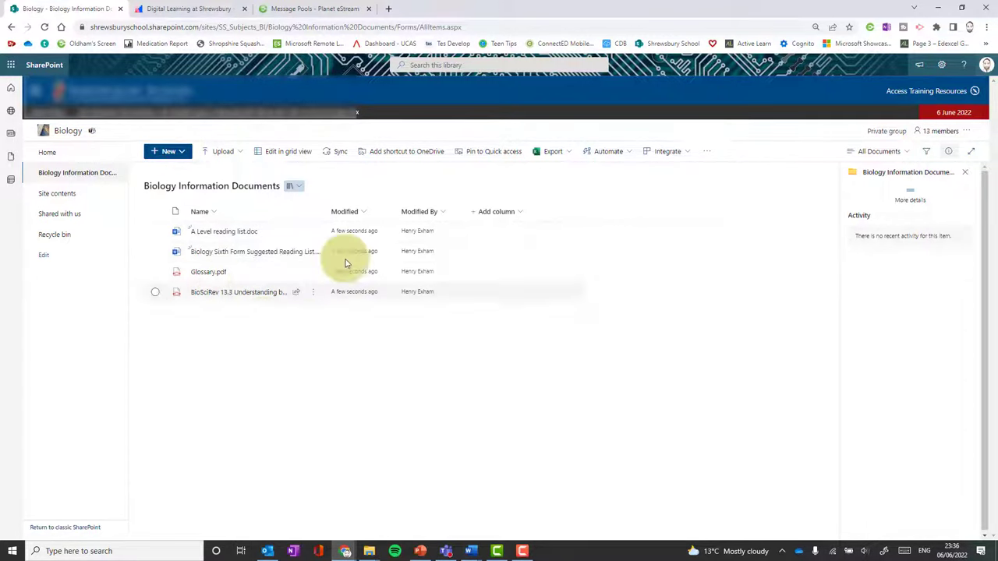
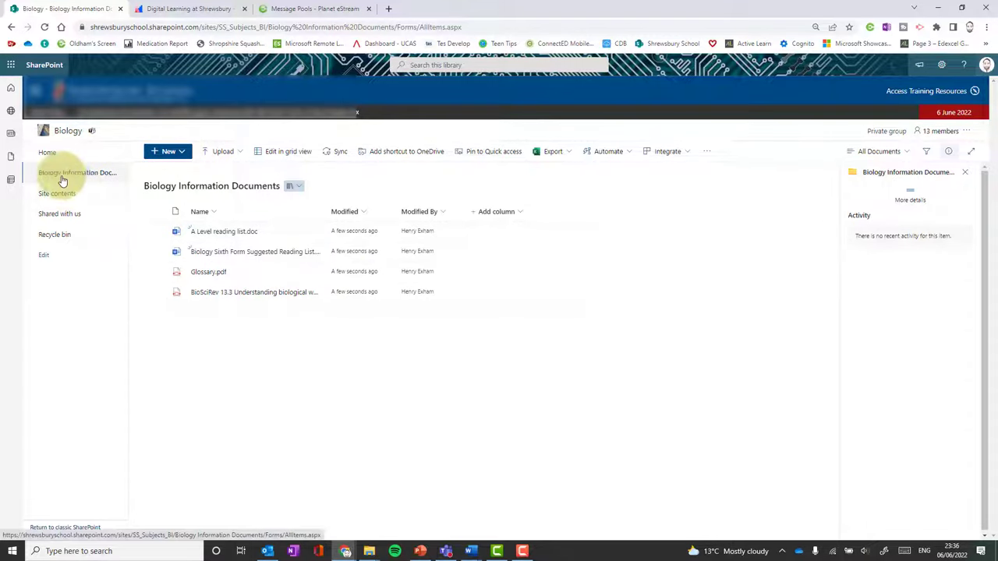
Reopen the home page for editing and delete the embedded careers PDF and the empty Text web part from column one.
{"action": "left_click", "coordinate": [49, 155]}
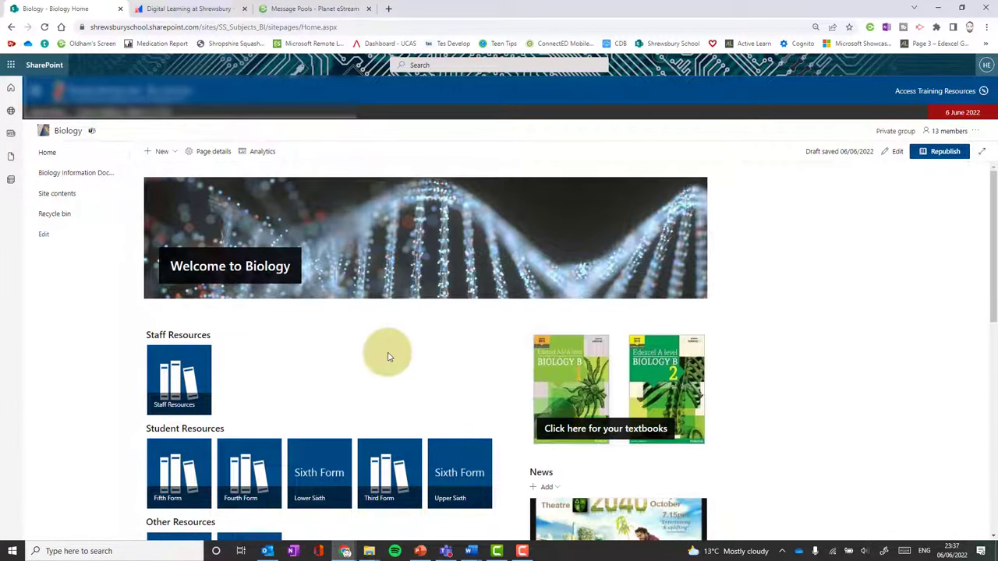
{"action": "scroll", "coordinate": [388, 352], "scroll_direction": "down", "scroll_amount": 7}
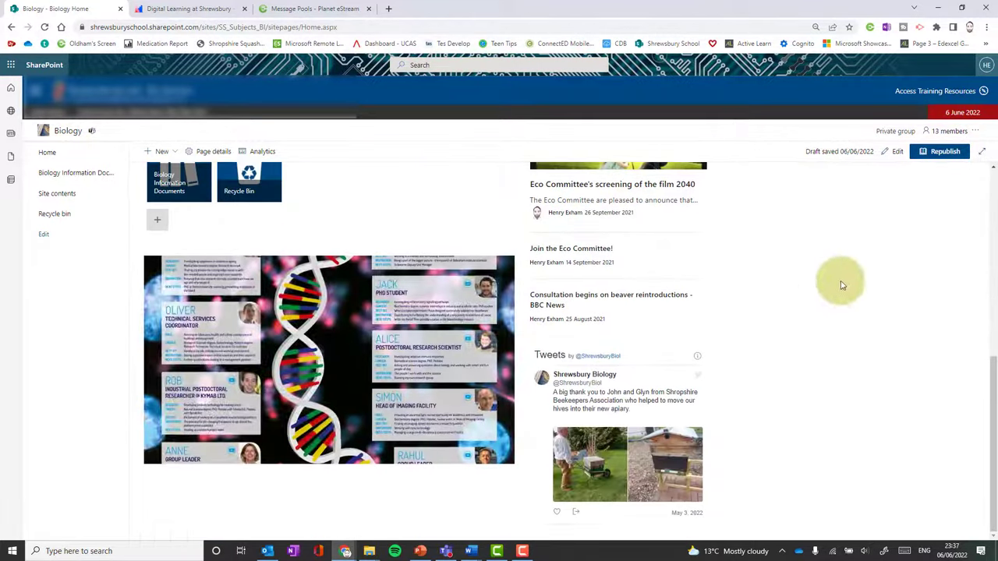
{"action": "left_click", "coordinate": [897, 153]}
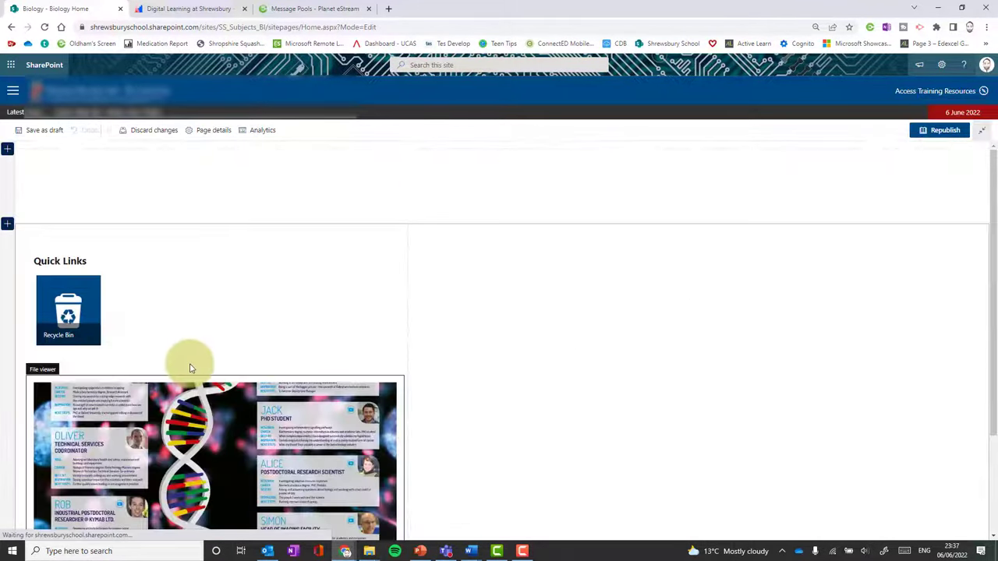
{"action": "scroll", "coordinate": [189, 364], "scroll_direction": "down", "scroll_amount": 1}
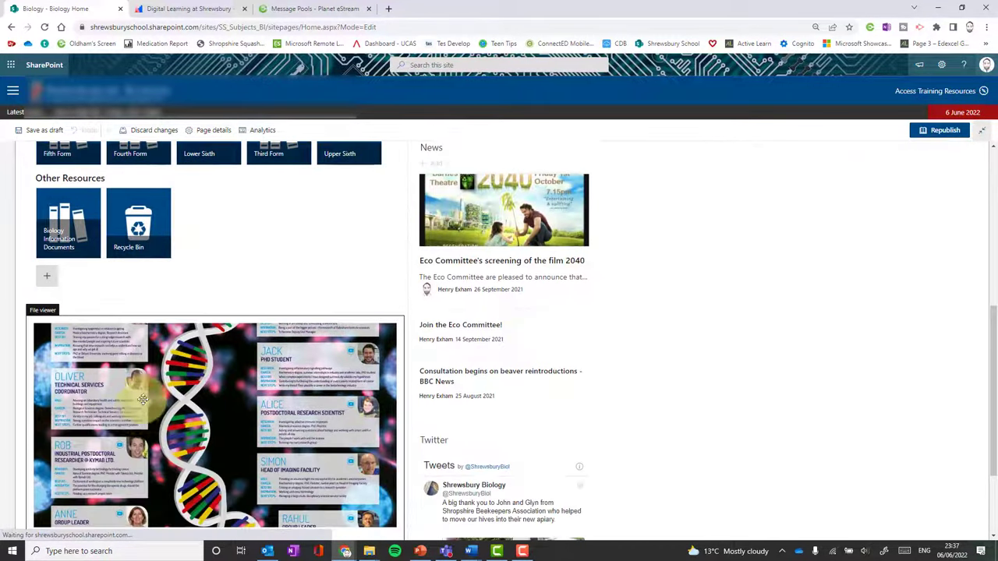
{"action": "left_click", "coordinate": [265, 328]}
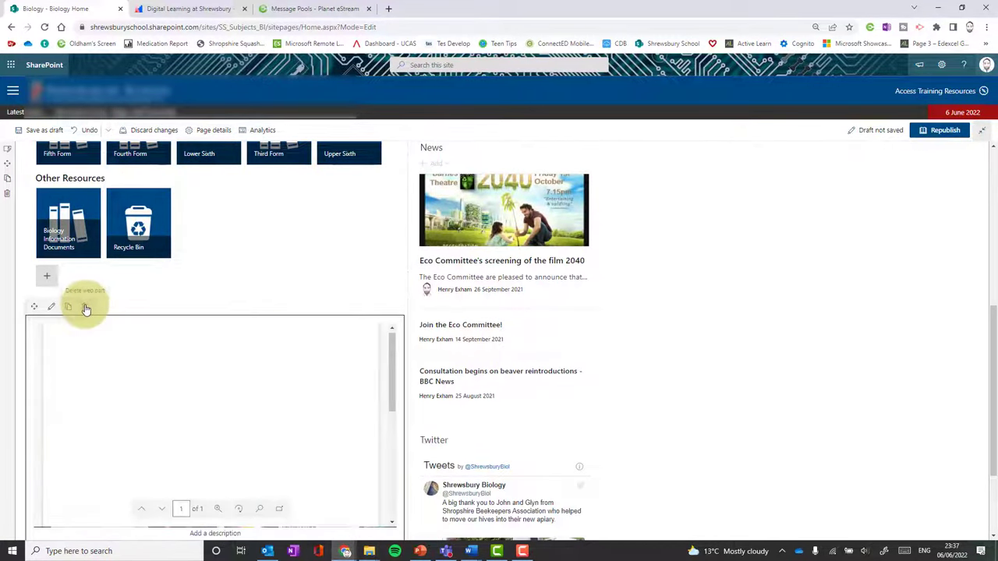
{"action": "left_click", "coordinate": [86, 308]}
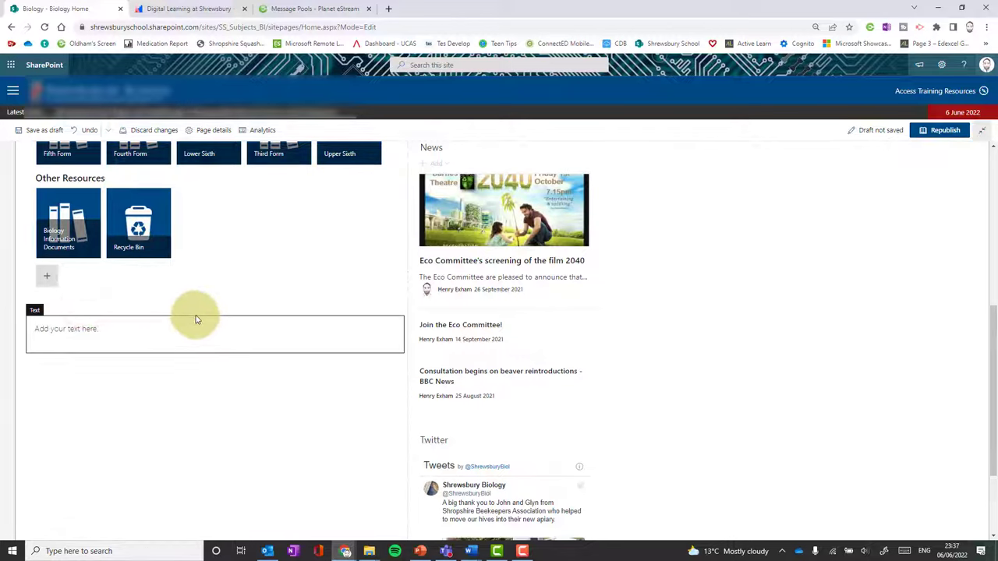
{"action": "left_click", "coordinate": [224, 323]}
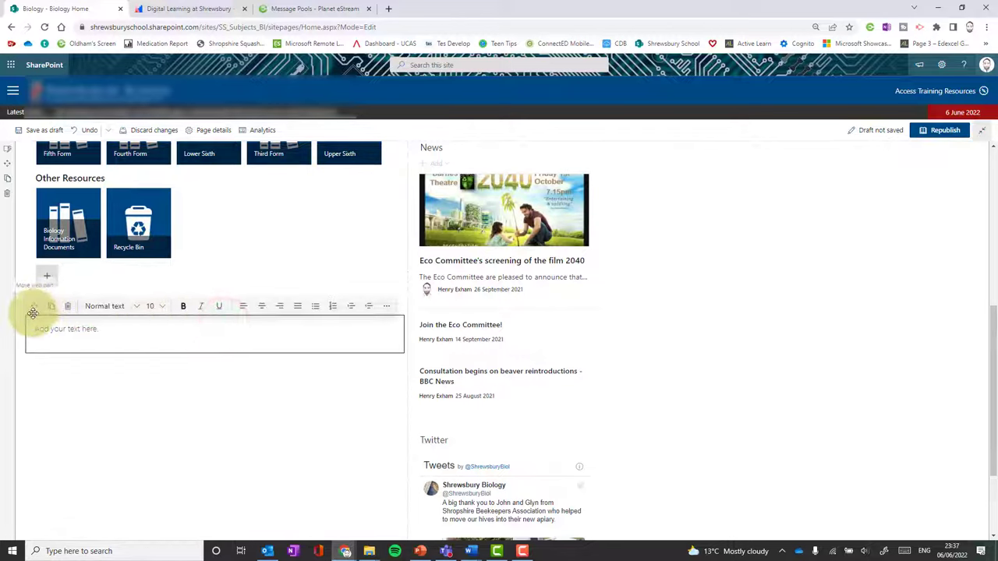
{"action": "left_click", "coordinate": [68, 308]}
Add a Document library web part below the resource links in column one, showing Biology Information Documents.
{"action": "left_click", "coordinate": [211, 308]}
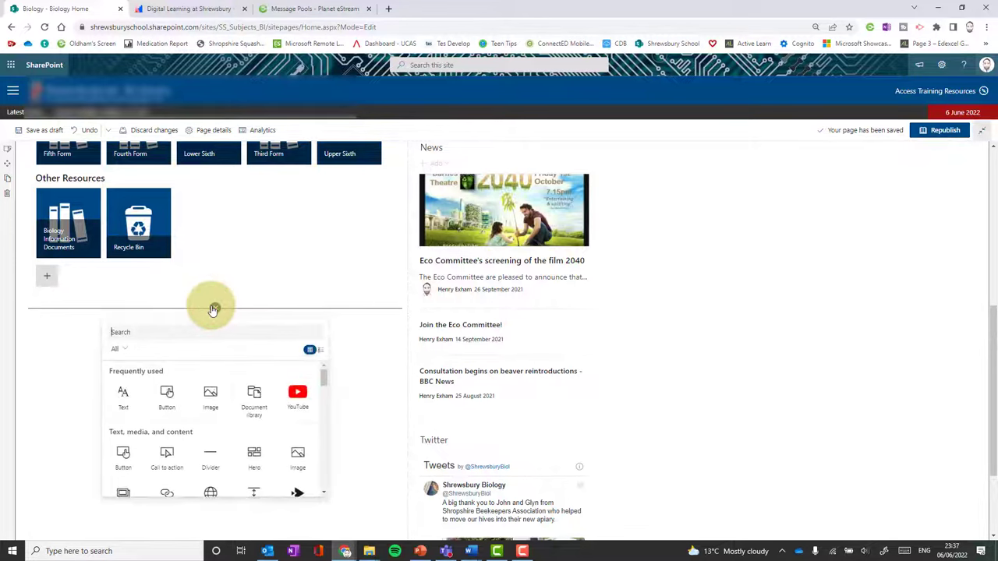
{"action": "left_click", "coordinate": [256, 398]}
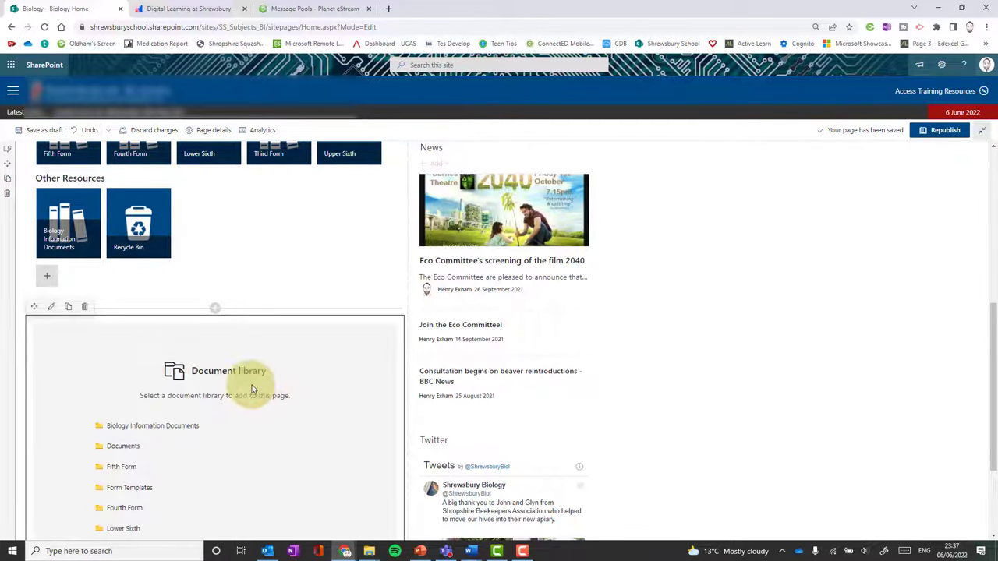
{"action": "scroll", "coordinate": [252, 390], "scroll_direction": "down", "scroll_amount": 1}
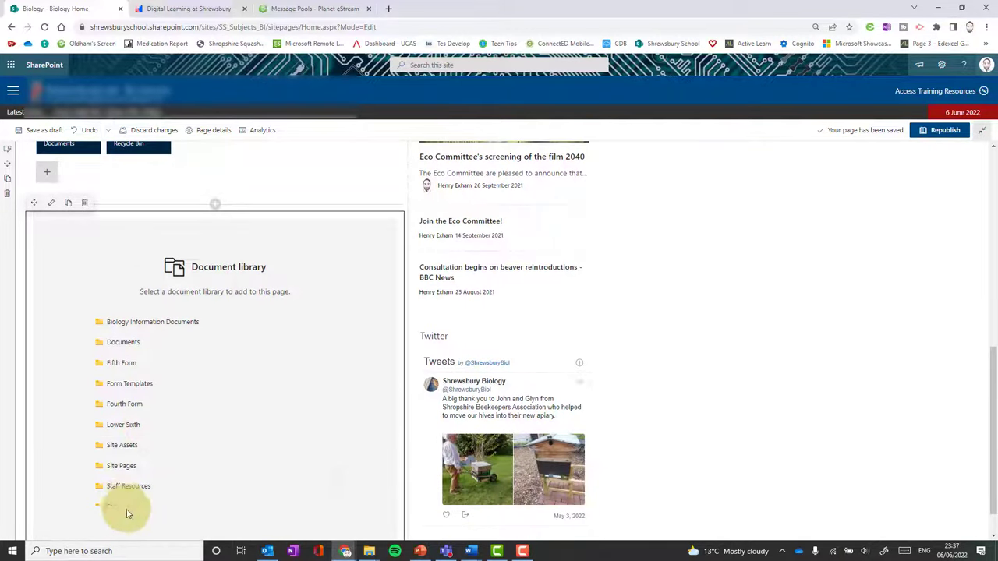
{"action": "left_click", "coordinate": [156, 324]}
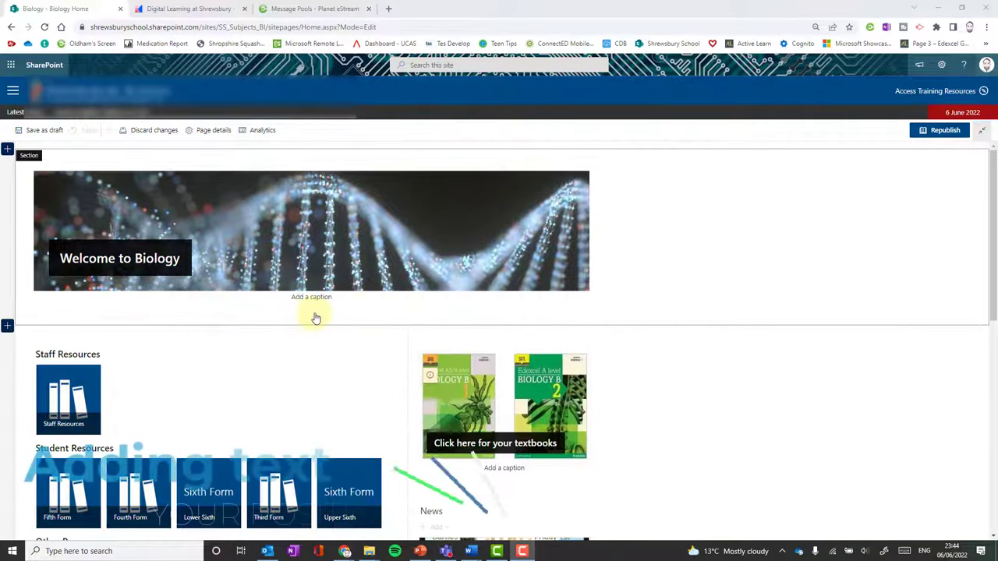
Add a Text part below the banner: "Biology has a proud history at Shrewsbury: after all, the unifying philosophy of the science was conceived by an Old Salopian.".
{"action": "left_click", "coordinate": [311, 319]}
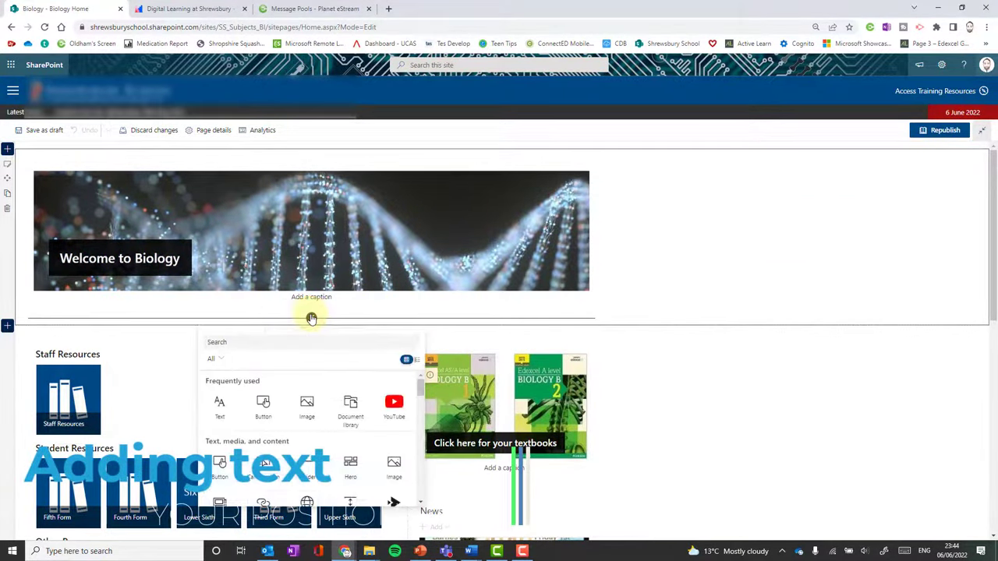
{"action": "left_click", "coordinate": [222, 407]}
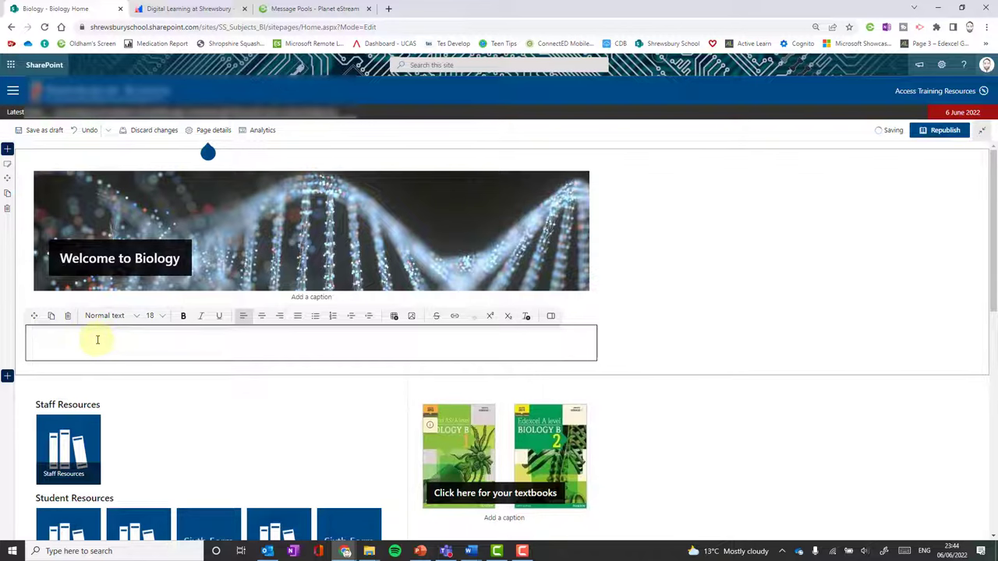
{"action": "type", "text": "Biology has a proud history at Shrewsbury: after all, the unifying philosophy of the science was conceived by an Old Salopian."}
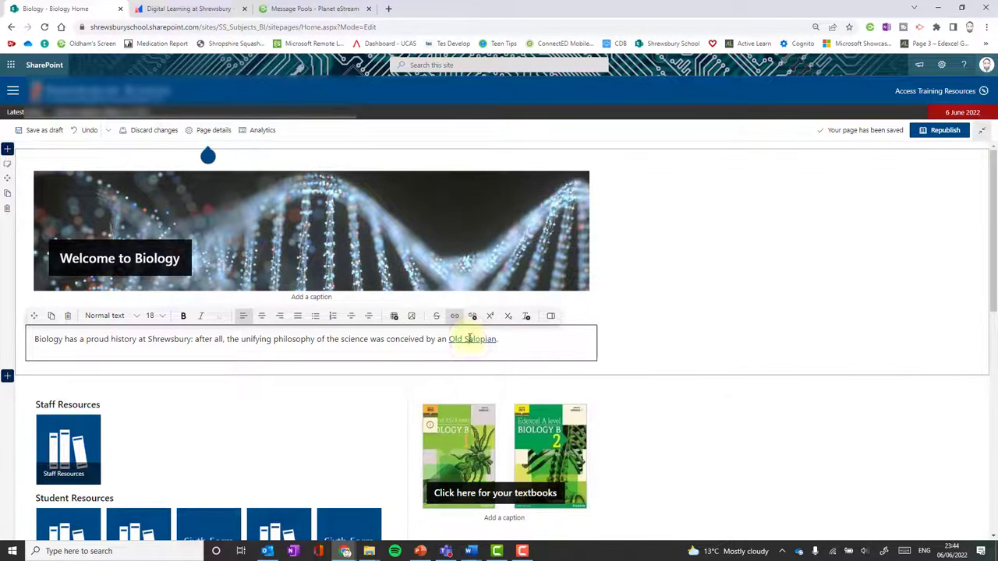
Try the Heading 1 and Heading 2 styles on the introductory sentence, and set it to Heading 3.
{"action": "left_click", "coordinate": [124, 316]}
{"action": "left_click", "coordinate": [102, 349]}
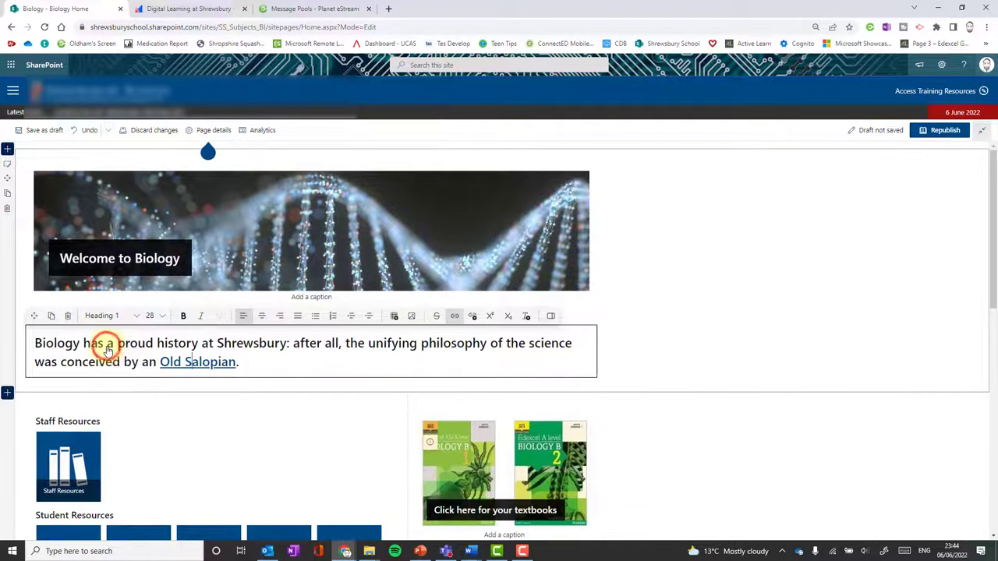
{"action": "left_click", "coordinate": [129, 317]}
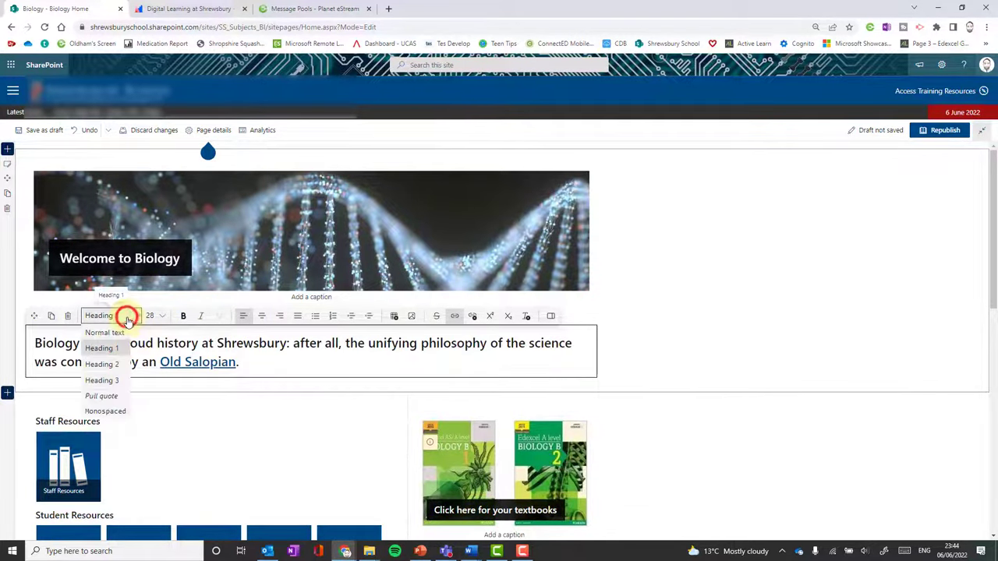
{"action": "left_click", "coordinate": [105, 361]}
{"action": "left_click", "coordinate": [117, 316]}
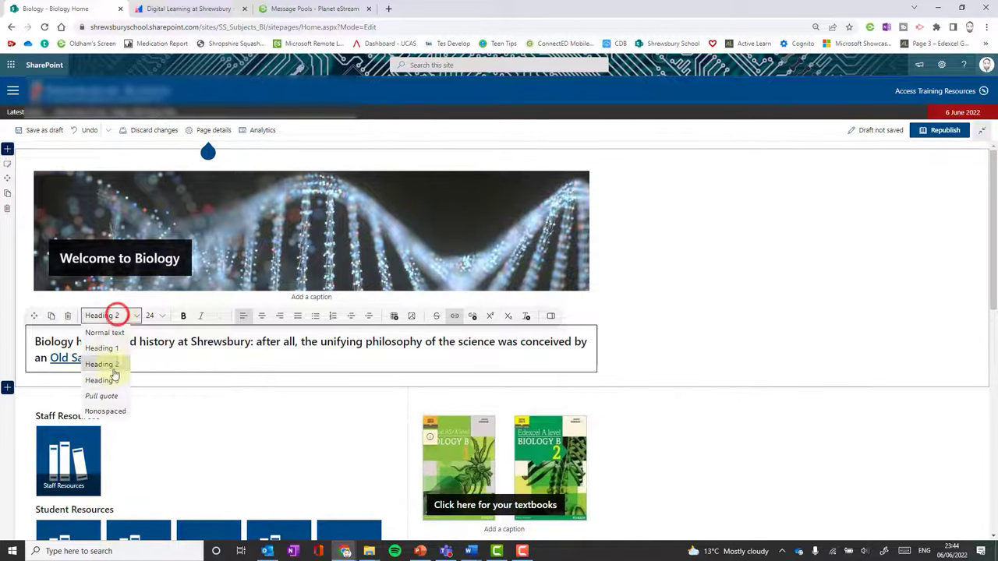
{"action": "left_click", "coordinate": [109, 381]}
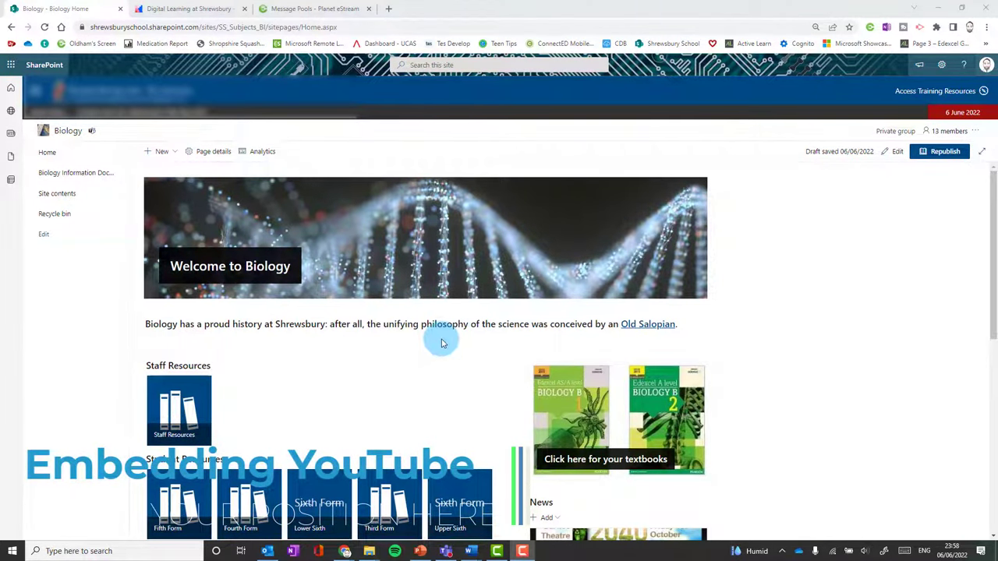
Reopen the home page for editing and add a three-column section at the end of the page.
{"action": "scroll", "coordinate": [441, 343], "scroll_direction": "down", "scroll_amount": 6}
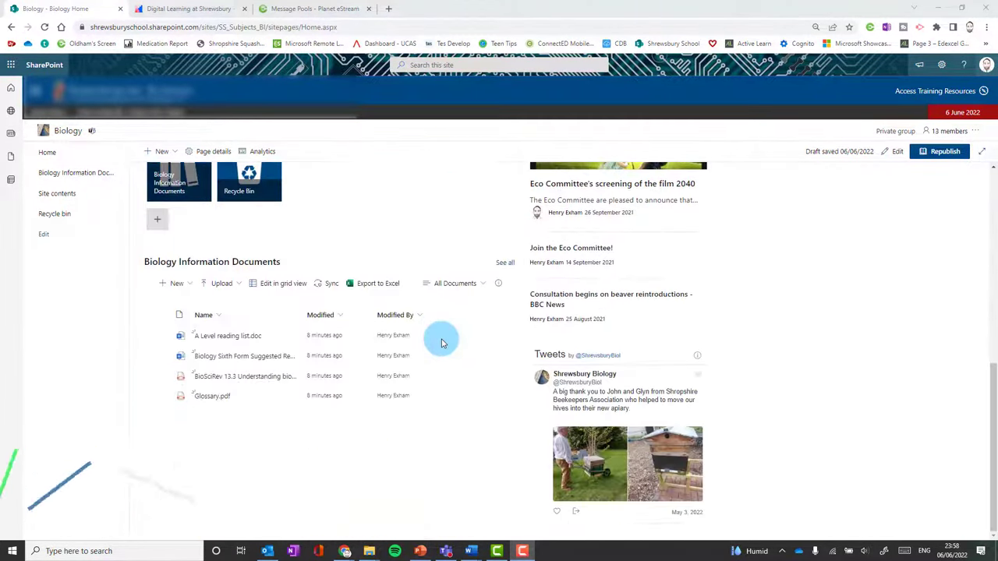
{"action": "scroll", "coordinate": [441, 342], "scroll_direction": "up", "scroll_amount": 6}
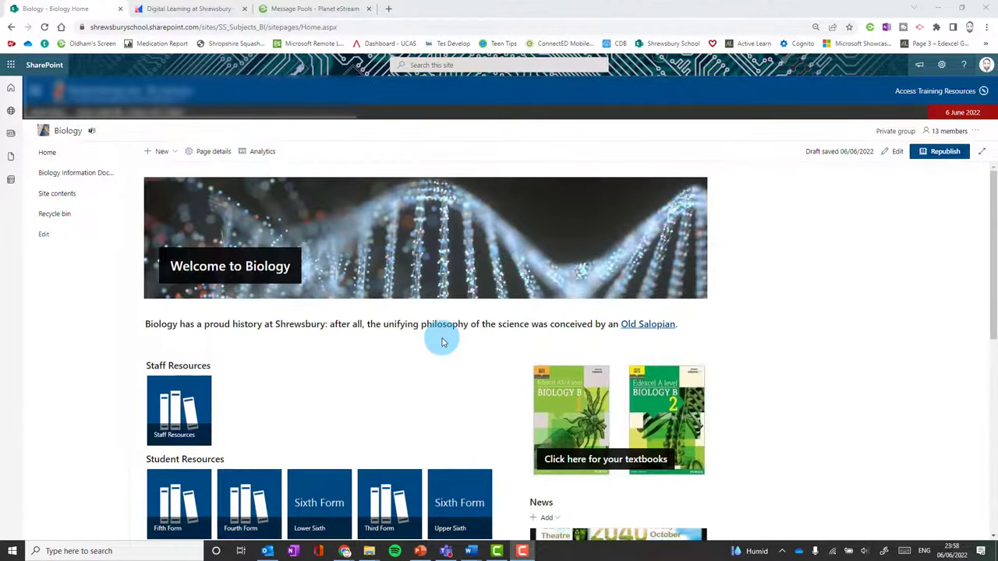
{"action": "scroll", "coordinate": [441, 342], "scroll_direction": "down", "scroll_amount": 6}
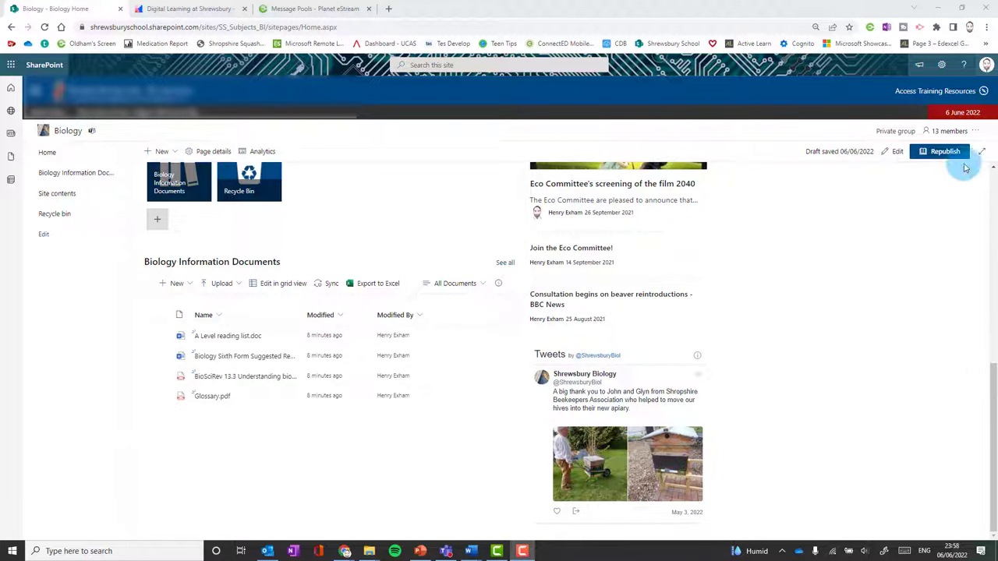
{"action": "left_click", "coordinate": [894, 151]}
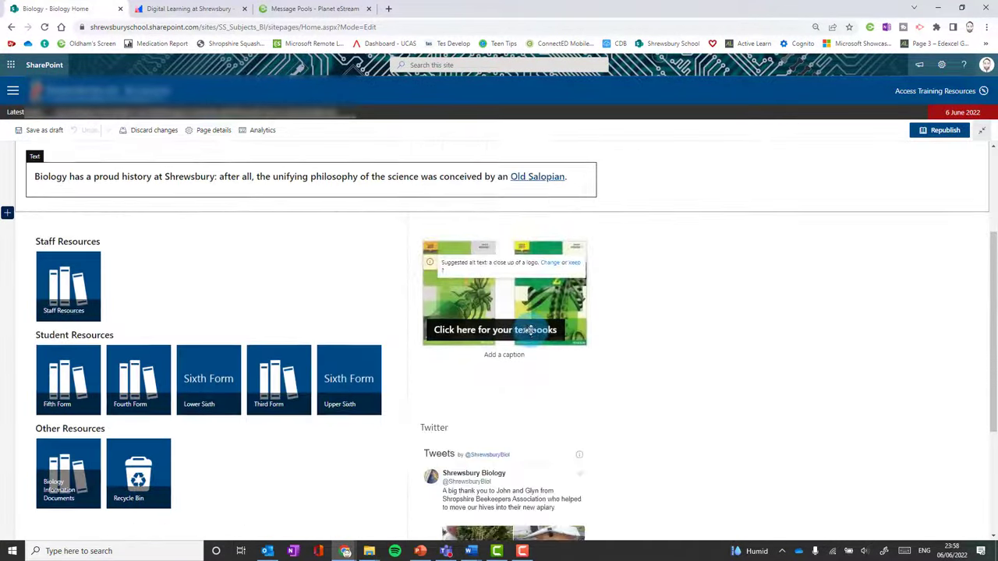
{"action": "scroll", "coordinate": [530, 330], "scroll_direction": "down", "scroll_amount": 2}
{"action": "scroll", "coordinate": [530, 330], "scroll_direction": "down", "scroll_amount": 3}
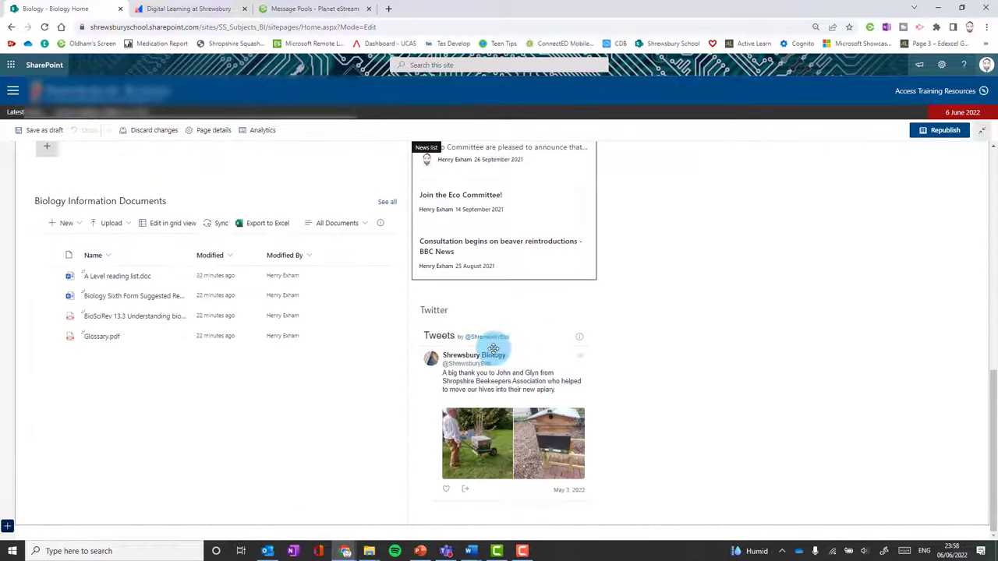
{"action": "left_click", "coordinate": [7, 528]}
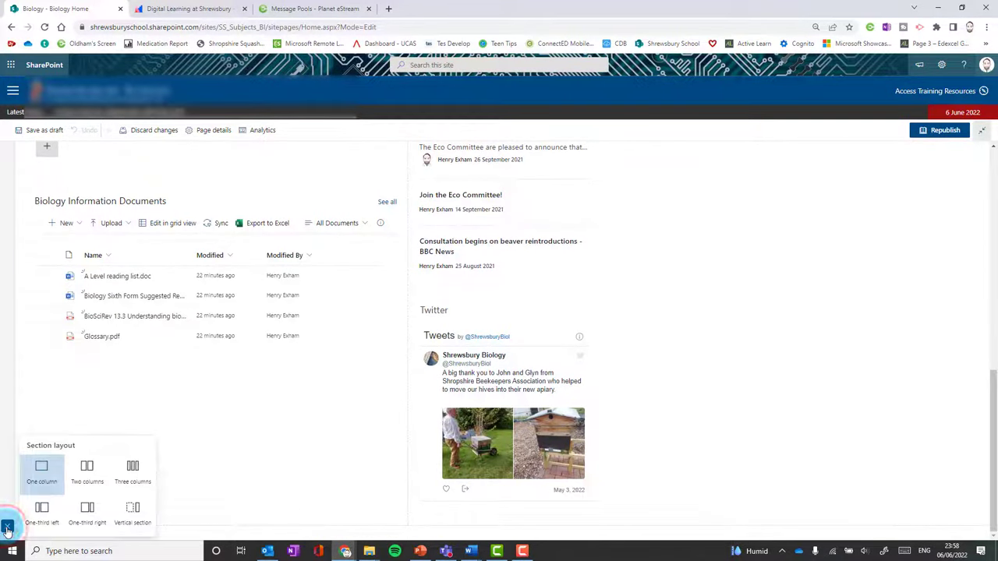
{"action": "left_click", "coordinate": [132, 470]}
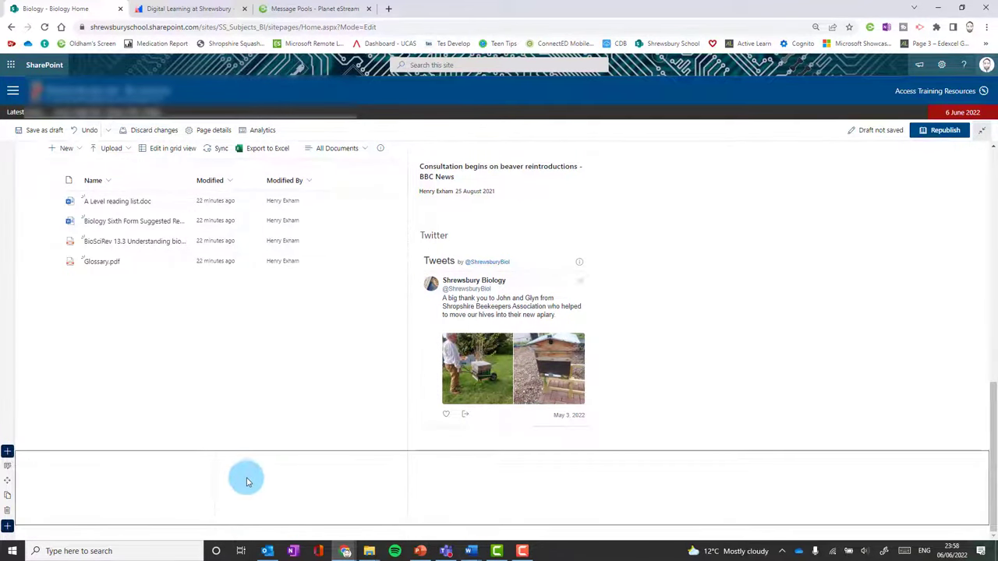
Set the three-column section's background shading to dark blue and add a one-column section directly above it.
{"action": "left_click", "coordinate": [8, 466]}
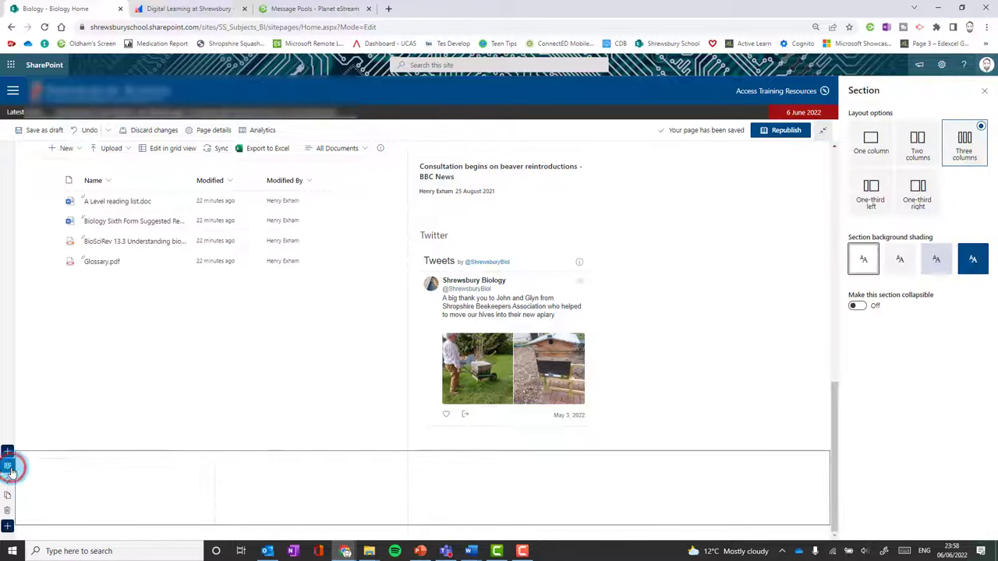
{"action": "left_click", "coordinate": [974, 262]}
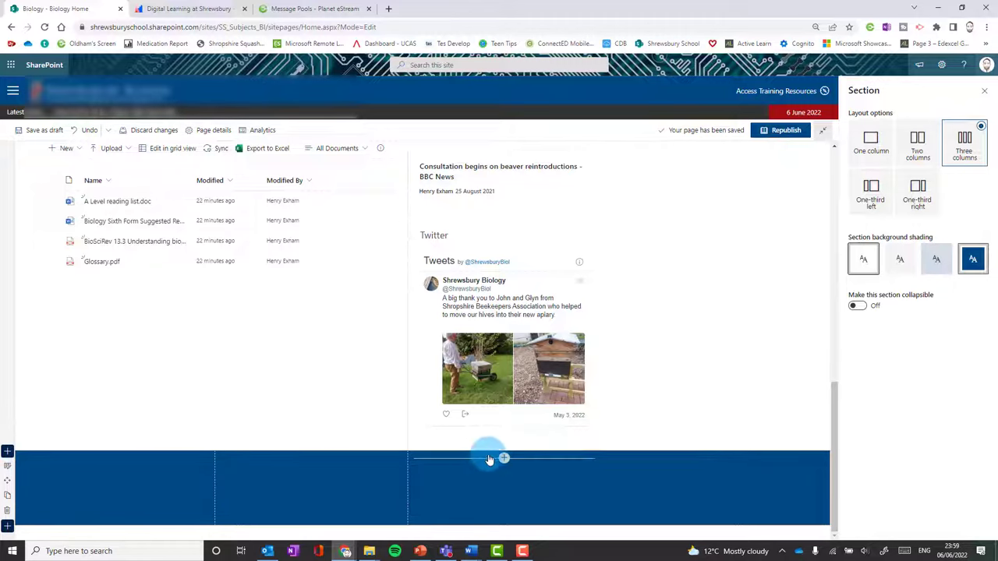
{"action": "left_click", "coordinate": [7, 451]}
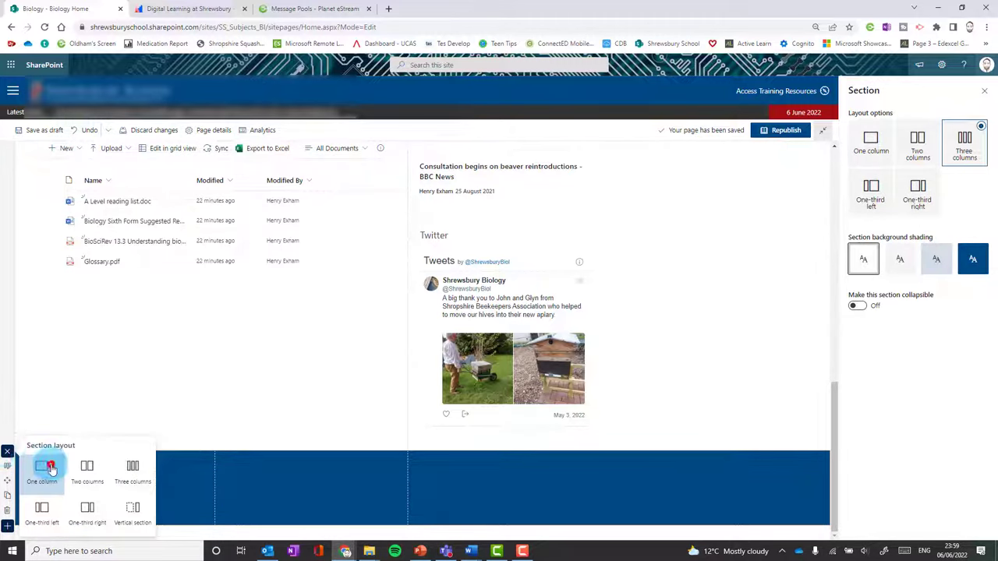
{"action": "left_click", "coordinate": [48, 467]}
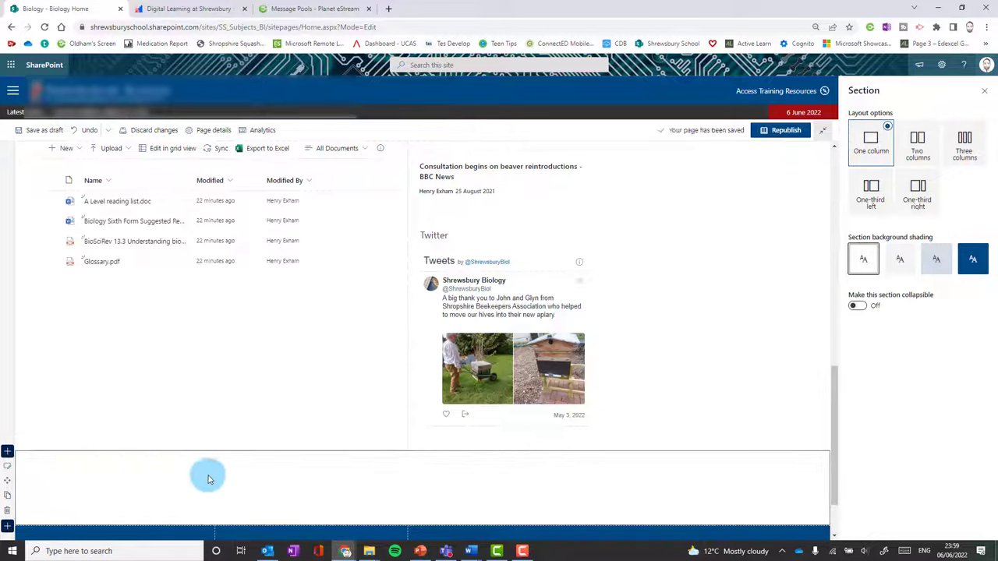
Set the new one-column section's background shading to dark blue, matching the three-column section beneath it.
{"action": "left_click", "coordinate": [973, 259]}
{"action": "scroll", "coordinate": [434, 359], "scroll_direction": "down", "scroll_amount": 1}
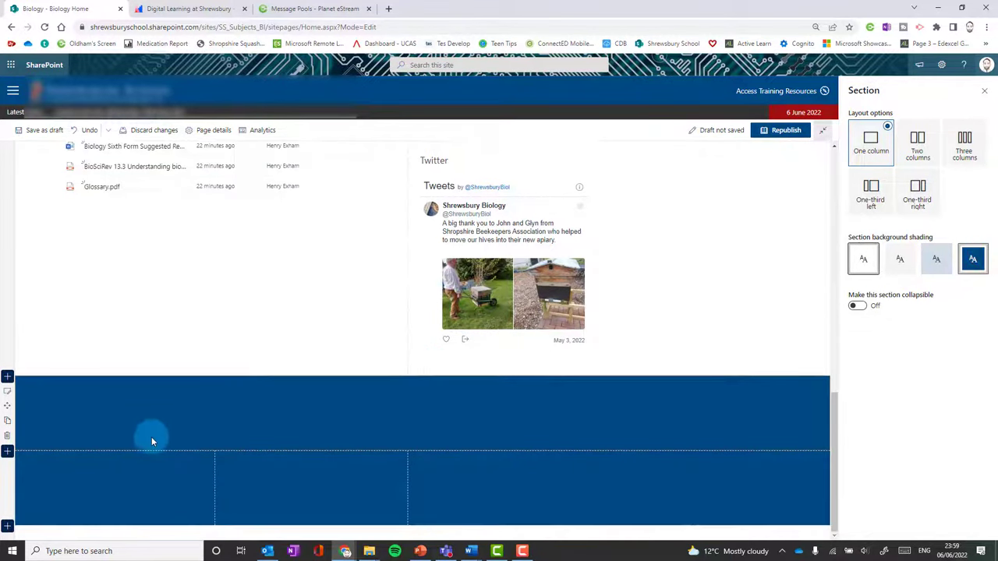
{"action": "left_click", "coordinate": [101, 415]}
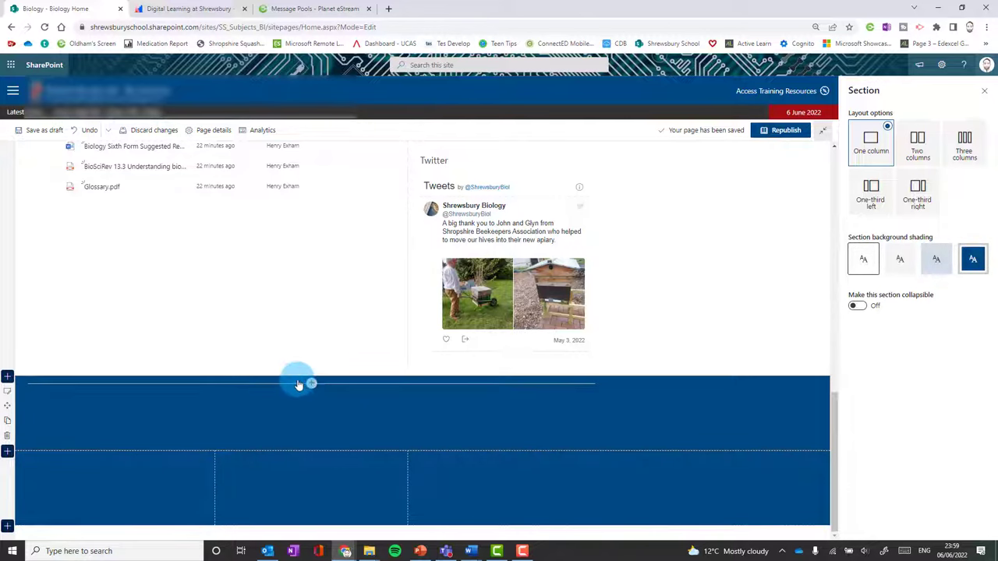
Add a Text part reading "Who was Charles Darwin?" to the one-column dark blue section and style it as Heading 2.
{"action": "left_click", "coordinate": [313, 384]}
{"action": "triple_click", "coordinate": [117, 402]}
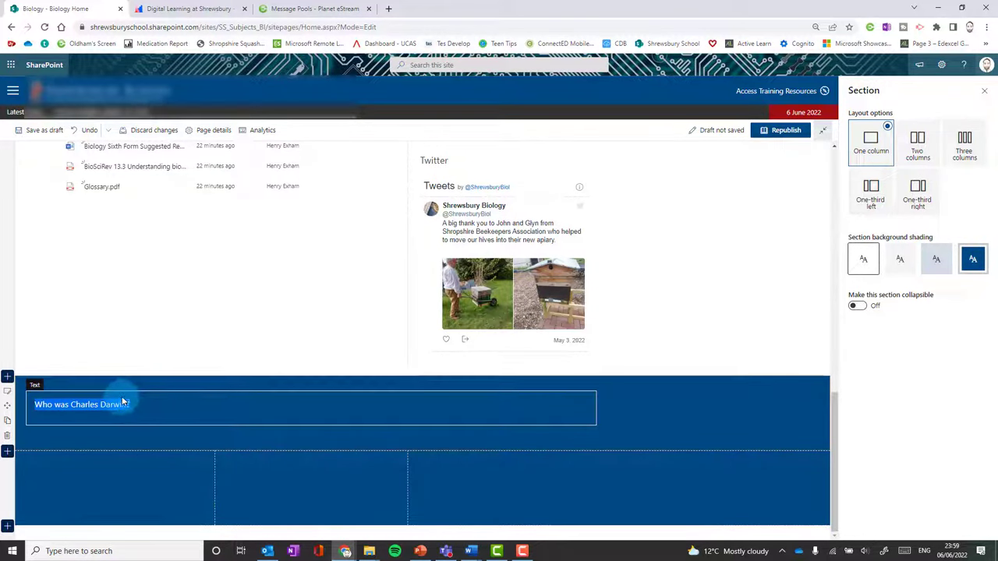
{"action": "left_click", "coordinate": [125, 382]}
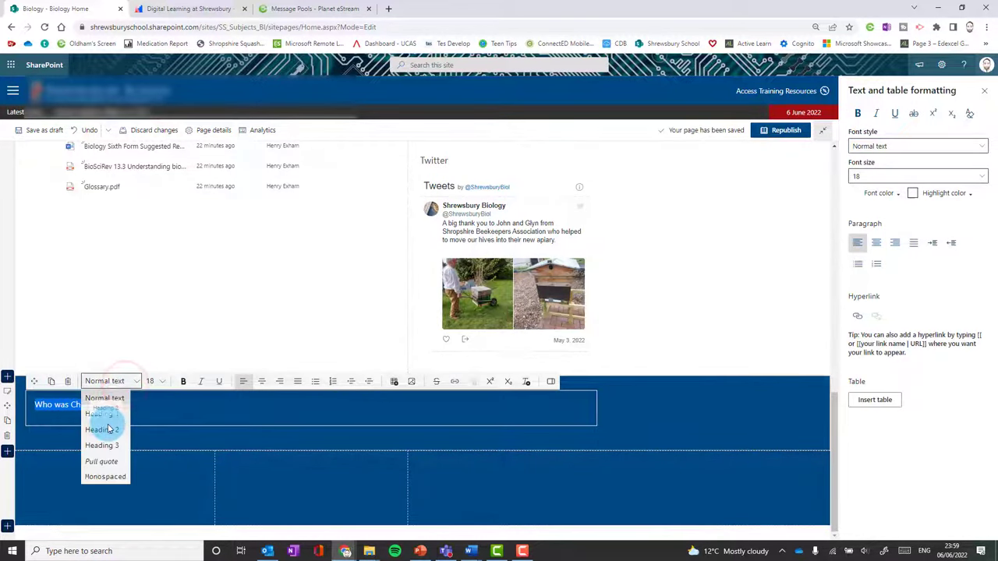
{"action": "left_click", "coordinate": [107, 431]}
{"action": "left_click", "coordinate": [201, 411]}
{"action": "left_click", "coordinate": [471, 463]}
{"action": "left_click", "coordinate": [310, 430]}
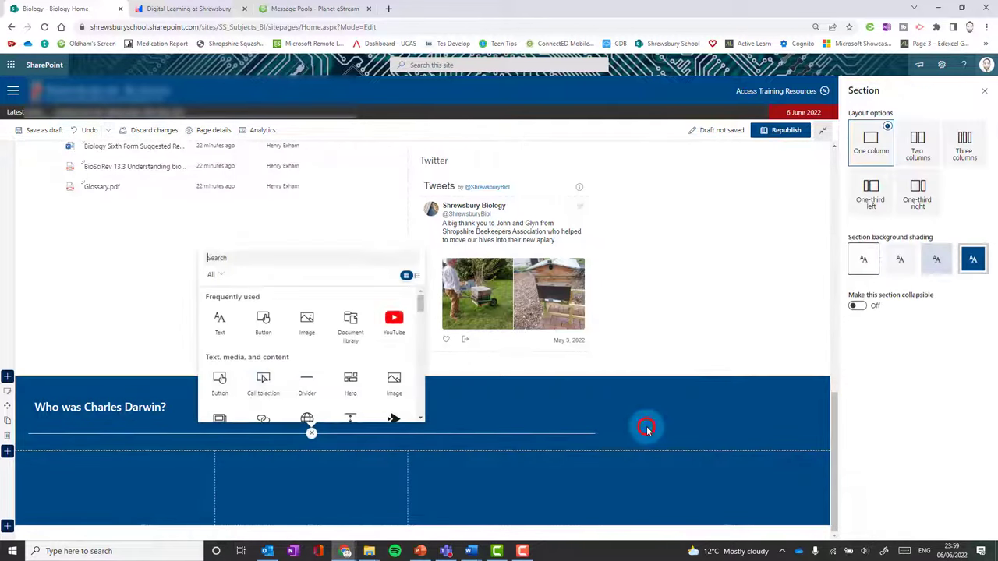
{"action": "left_click", "coordinate": [310, 433]}
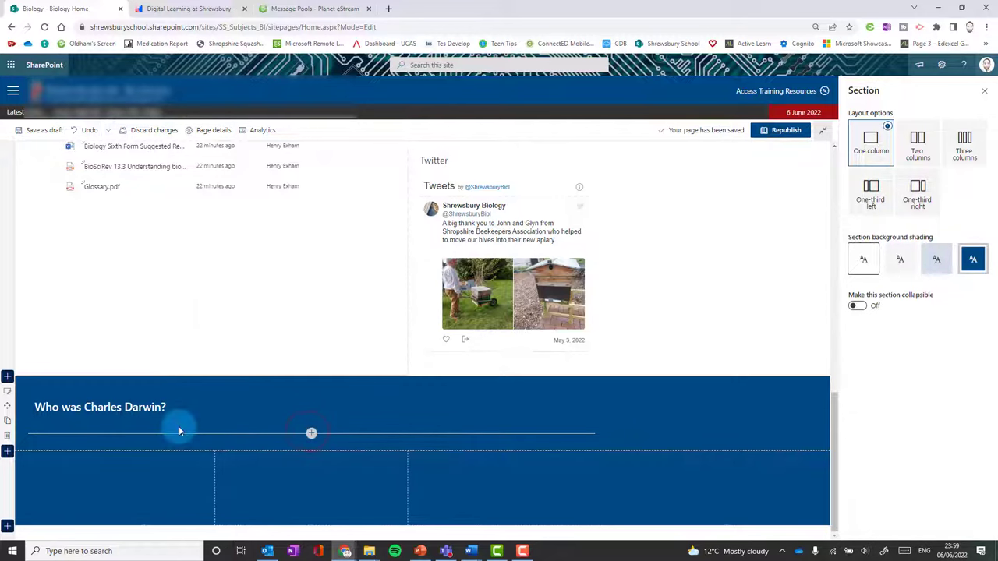
Add an empty YouTube part to each column of the three-column dark blue section.
{"action": "left_click", "coordinate": [133, 491]}
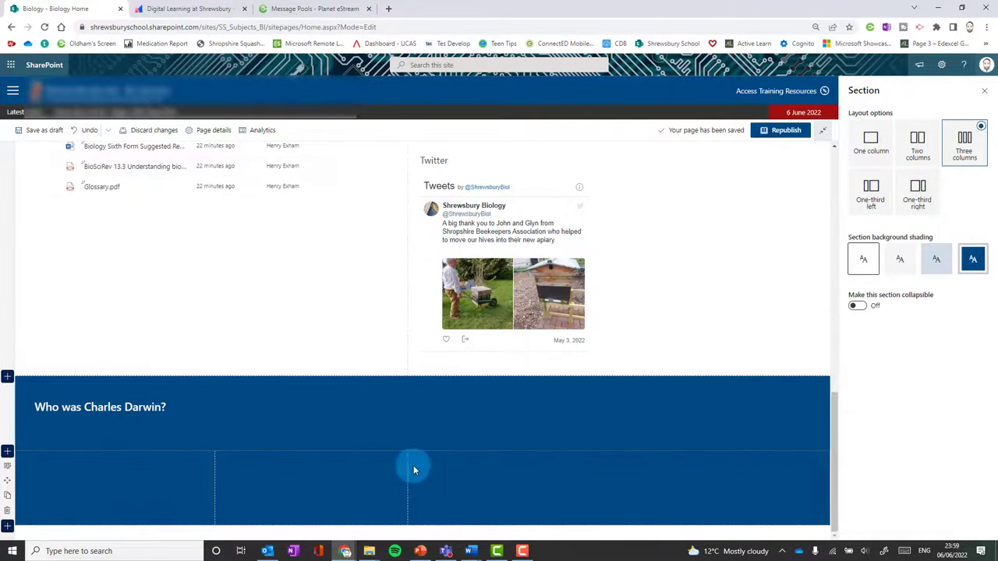
{"action": "mouse_move", "coordinate": [119, 466]}
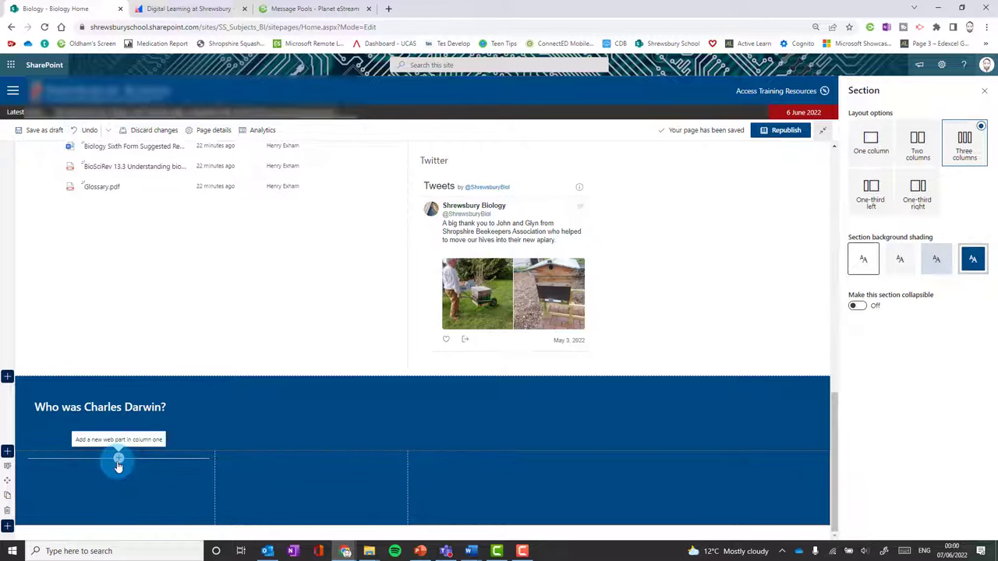
{"action": "left_click", "coordinate": [119, 466]}
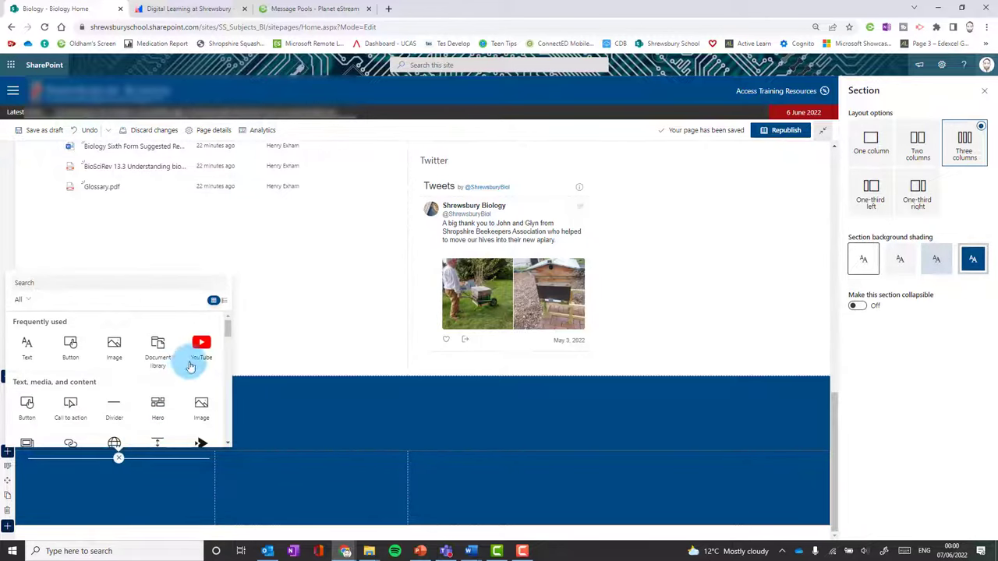
{"action": "left_click", "coordinate": [199, 353]}
{"action": "scroll", "coordinate": [283, 478], "scroll_direction": "down", "scroll_amount": 2}
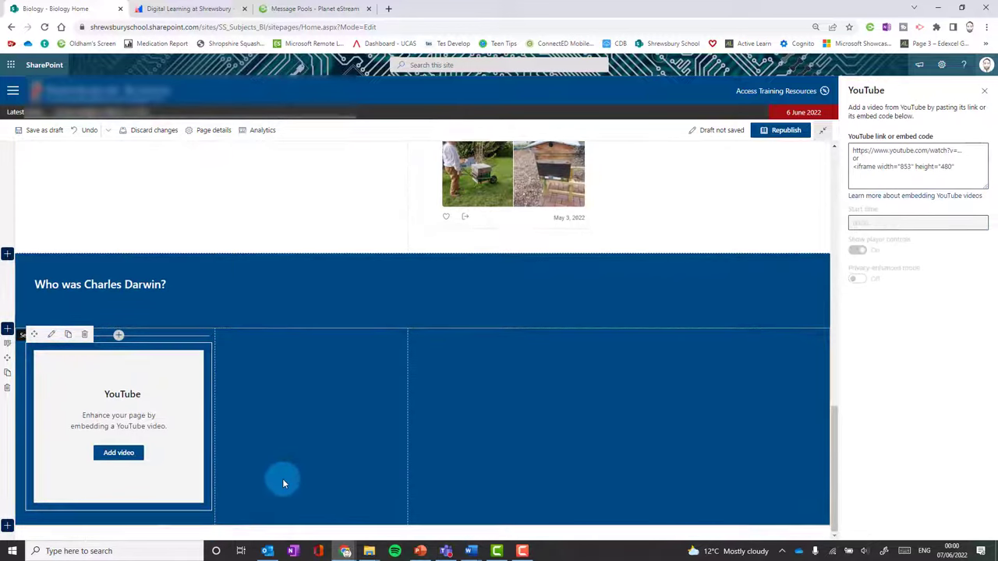
{"action": "left_click", "coordinate": [309, 339]}
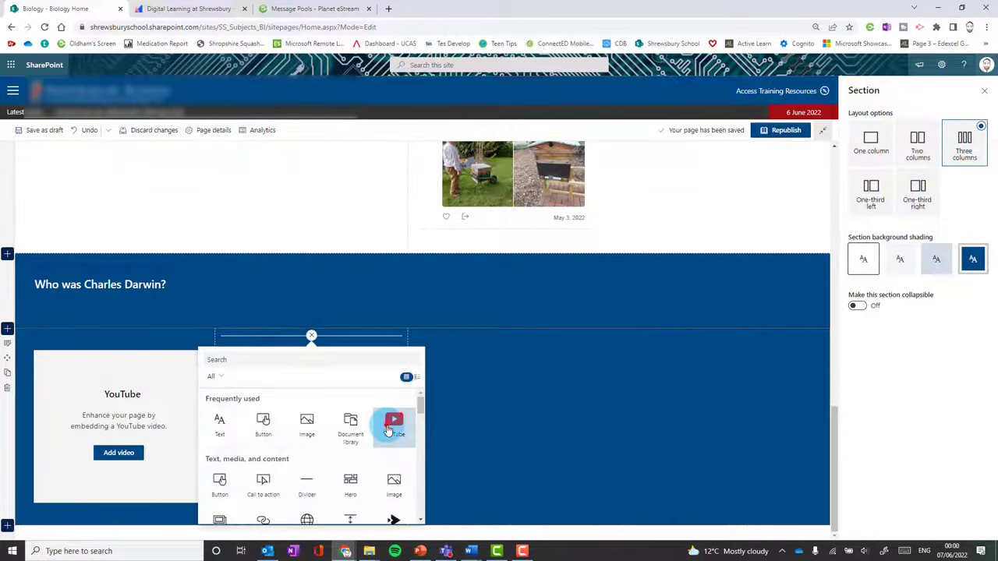
{"action": "left_click", "coordinate": [386, 424]}
{"action": "left_click", "coordinate": [494, 335]}
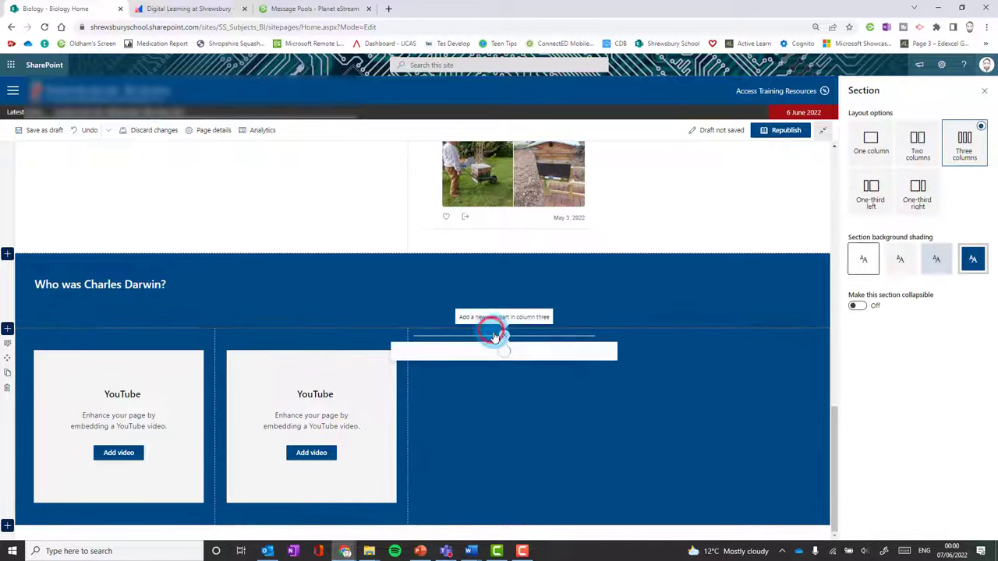
{"action": "left_click", "coordinate": [589, 415]}
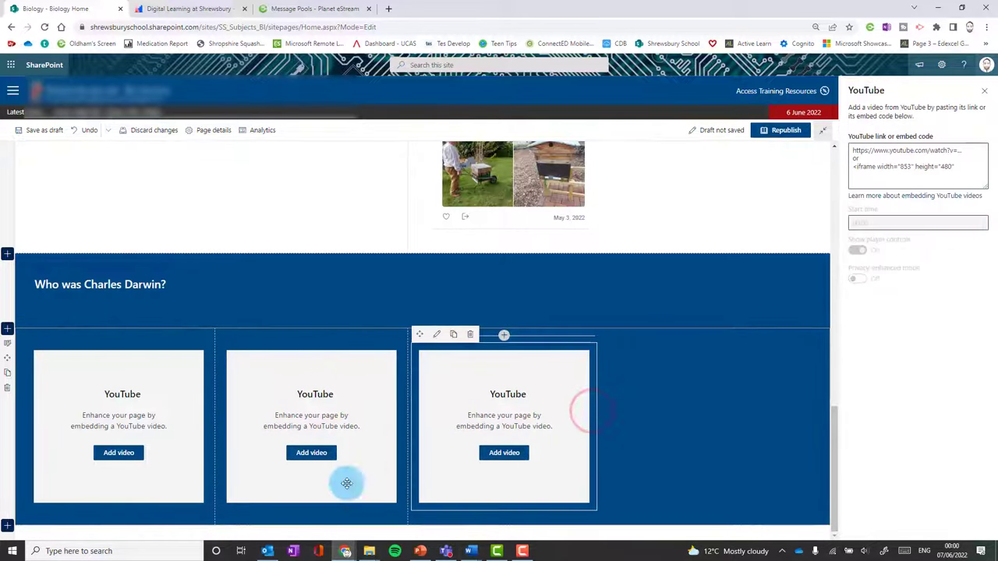
Open the first column's YouTube part for editing, ready in its video link or embed code field.
{"action": "left_click", "coordinate": [126, 453]}
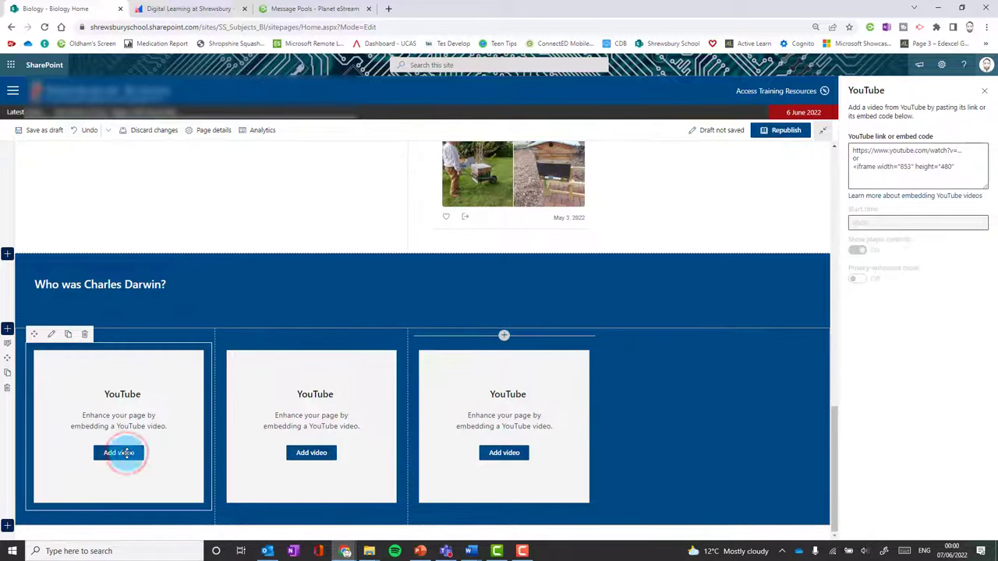
{"action": "left_click", "coordinate": [52, 336]}
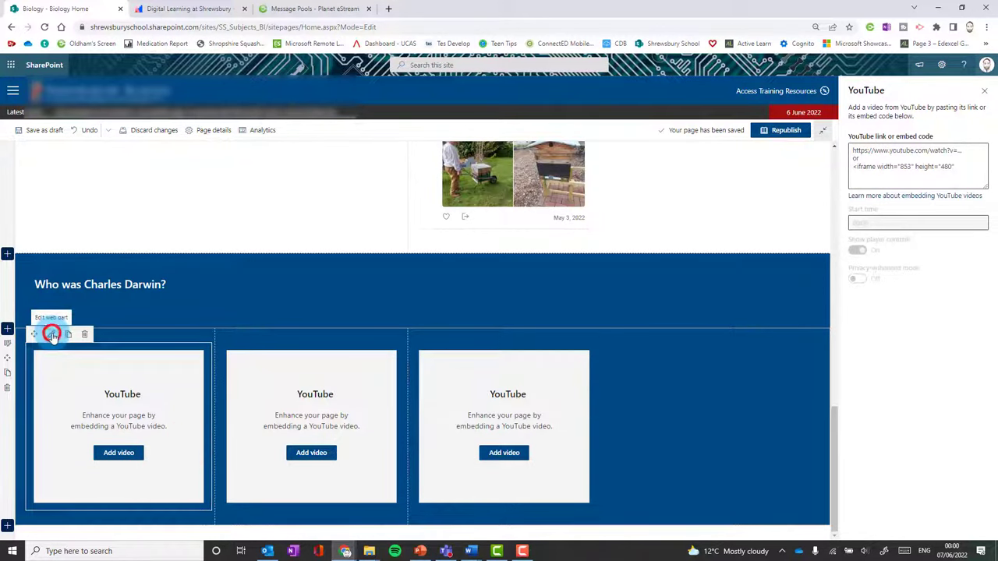
{"action": "left_click", "coordinate": [955, 164]}
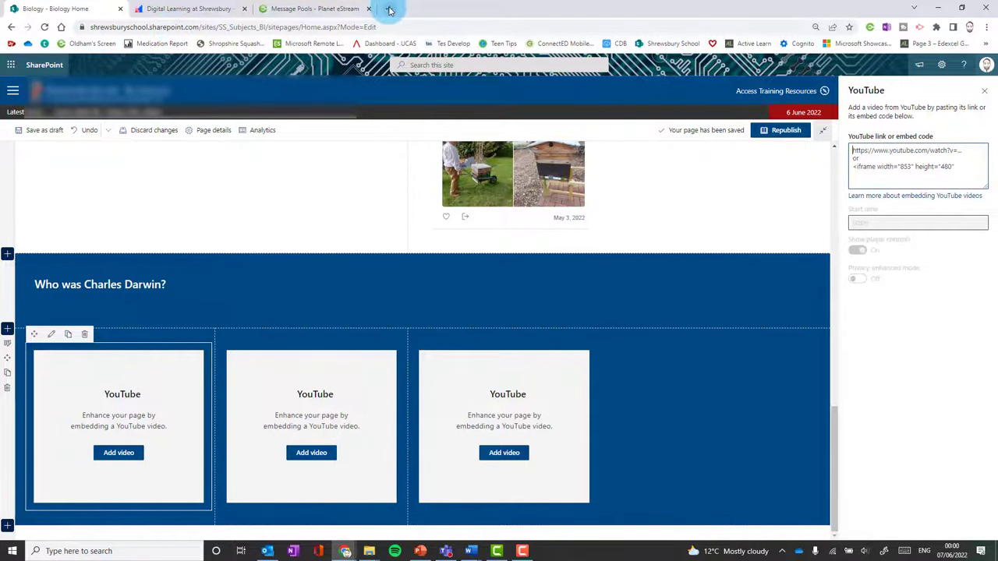
Copy the link of the YouTube video "Charles Darwin And The Tree Of Life" and use it in the third column's YouTube part.
{"action": "left_click", "coordinate": [211, 28]}
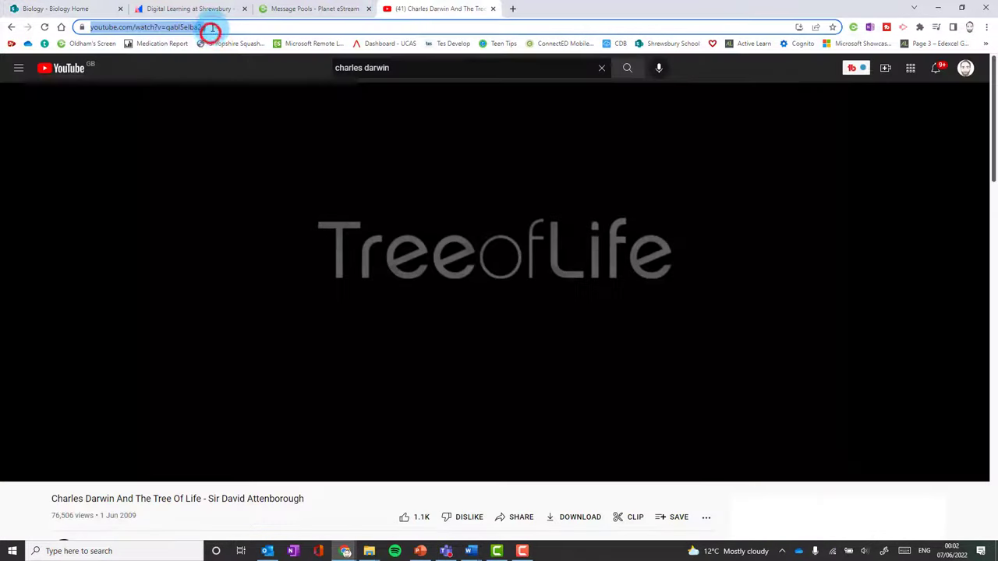
{"action": "right_click", "coordinate": [211, 28]}
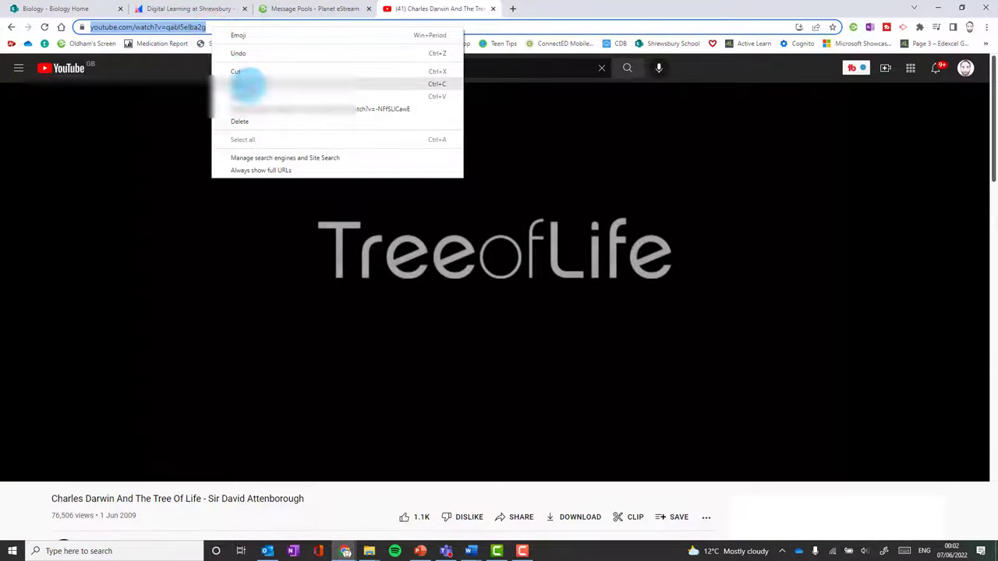
{"action": "left_click", "coordinate": [245, 82]}
{"action": "left_click", "coordinate": [106, 9]}
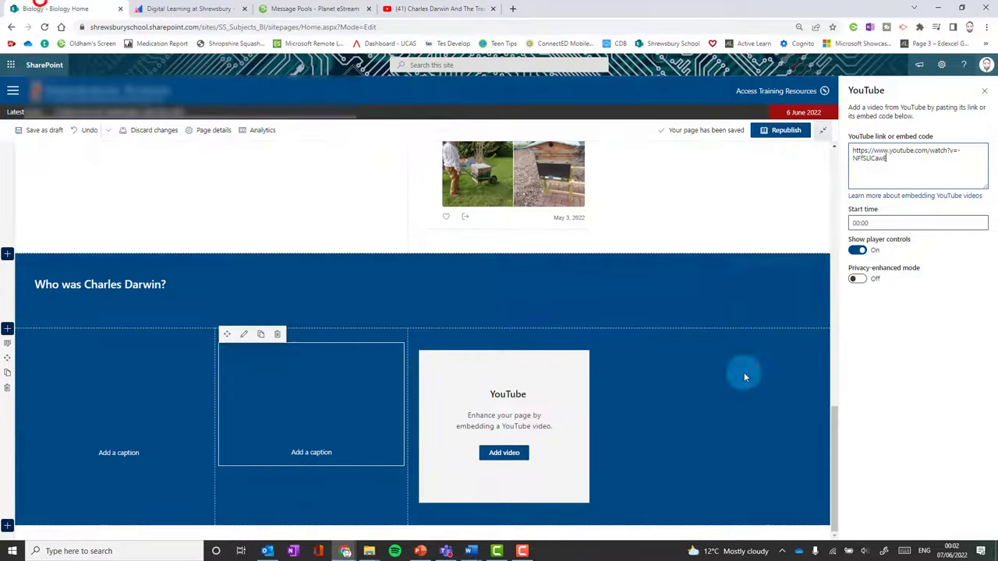
{"action": "left_click", "coordinate": [506, 452]}
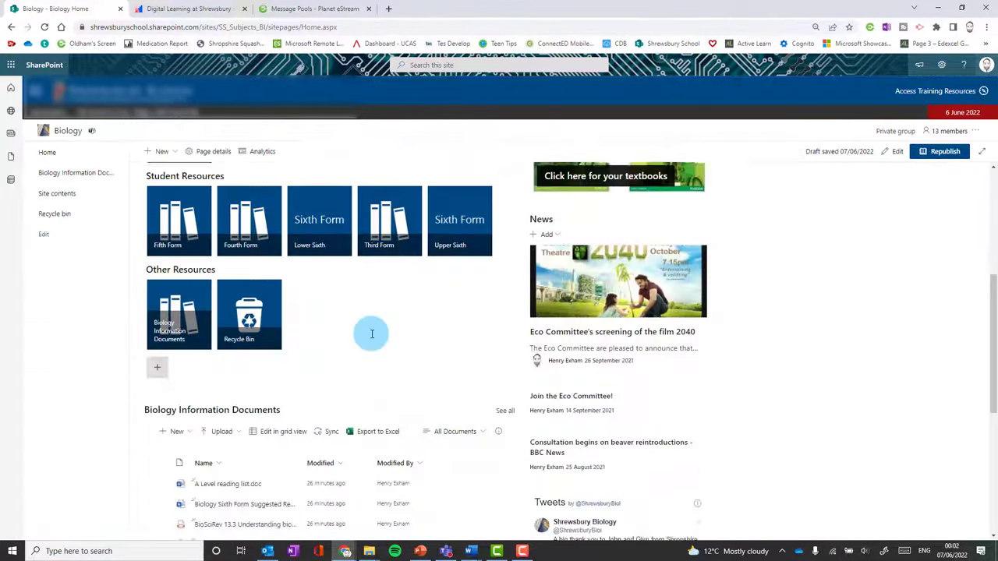
Review the "Who was Charles Darwin?" section on the saved draft and play its first video.
{"action": "scroll", "coordinate": [369, 334], "scroll_direction": "down", "scroll_amount": 5}
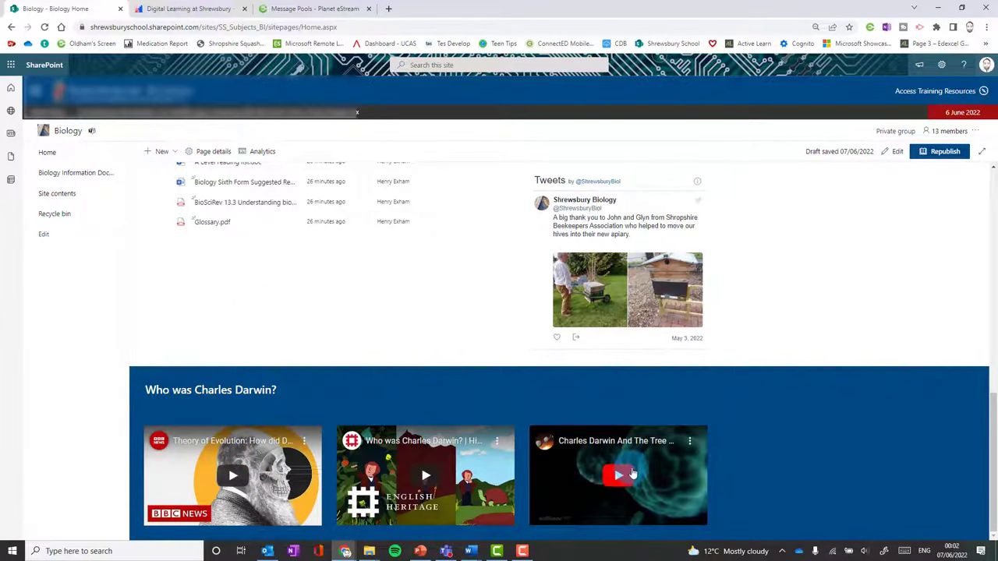
{"action": "left_click", "coordinate": [238, 477]}
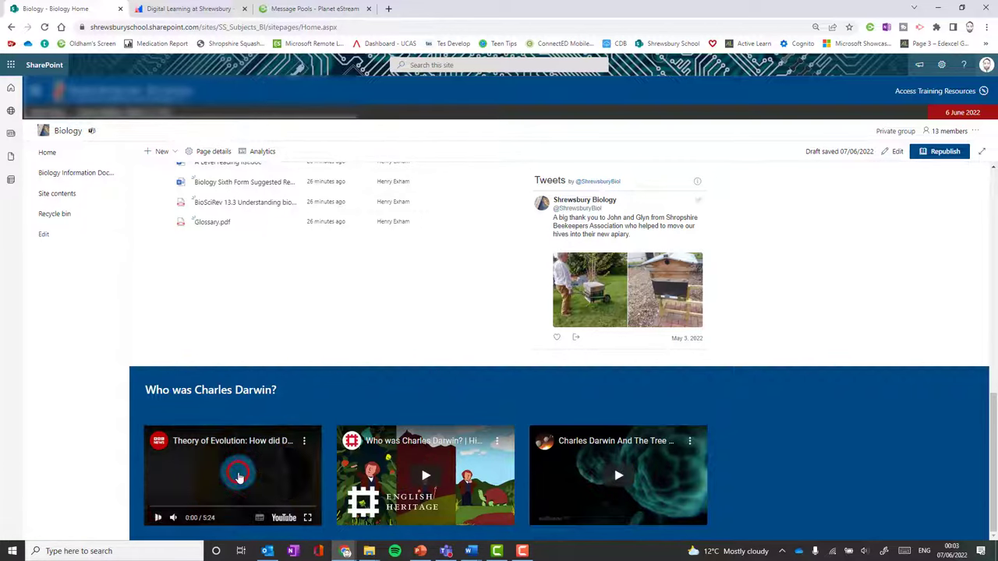
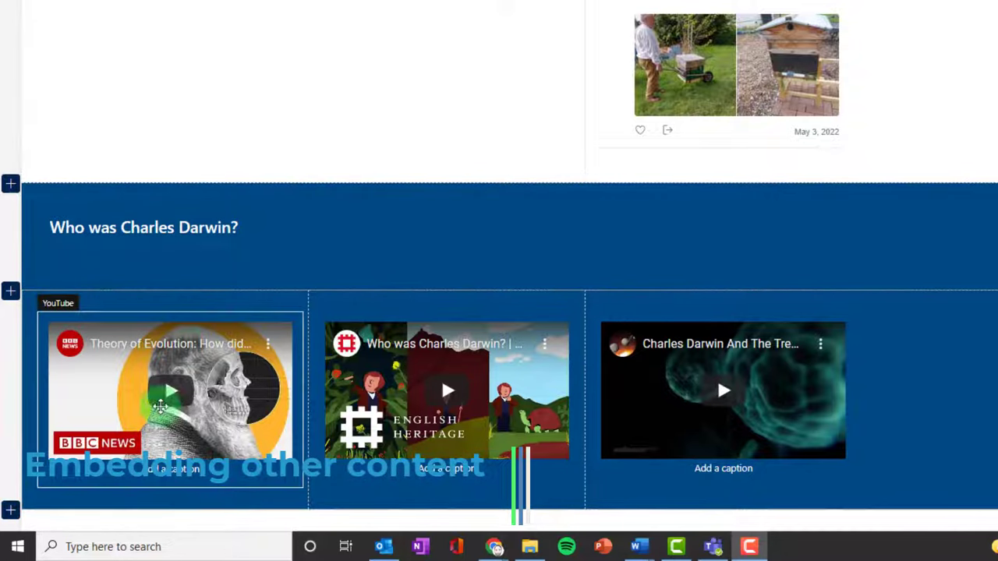
Add a one-column section at the end of the page, below the three YouTube videos.
{"action": "left_click", "coordinate": [2, 491]}
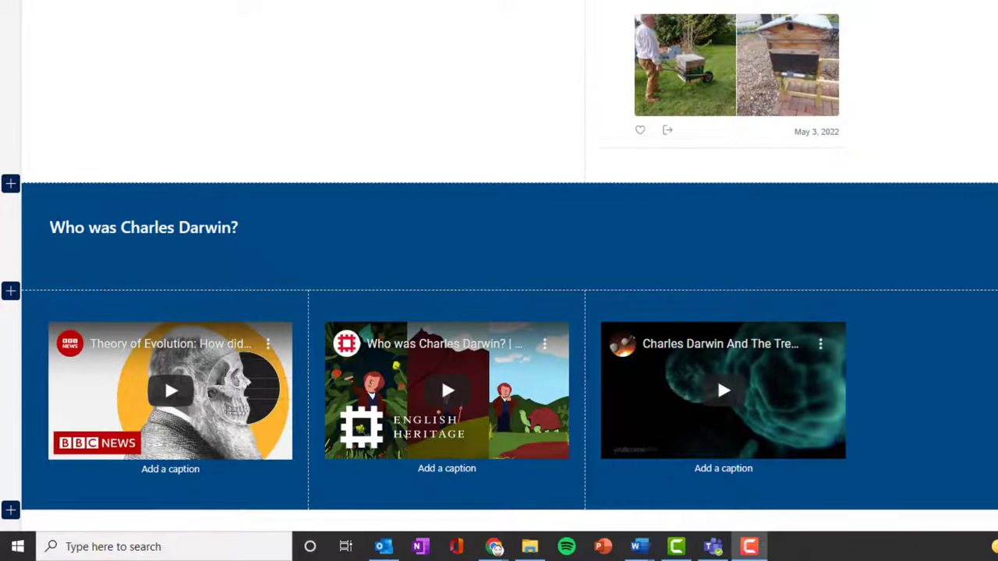
{"action": "left_click", "coordinate": [10, 510]}
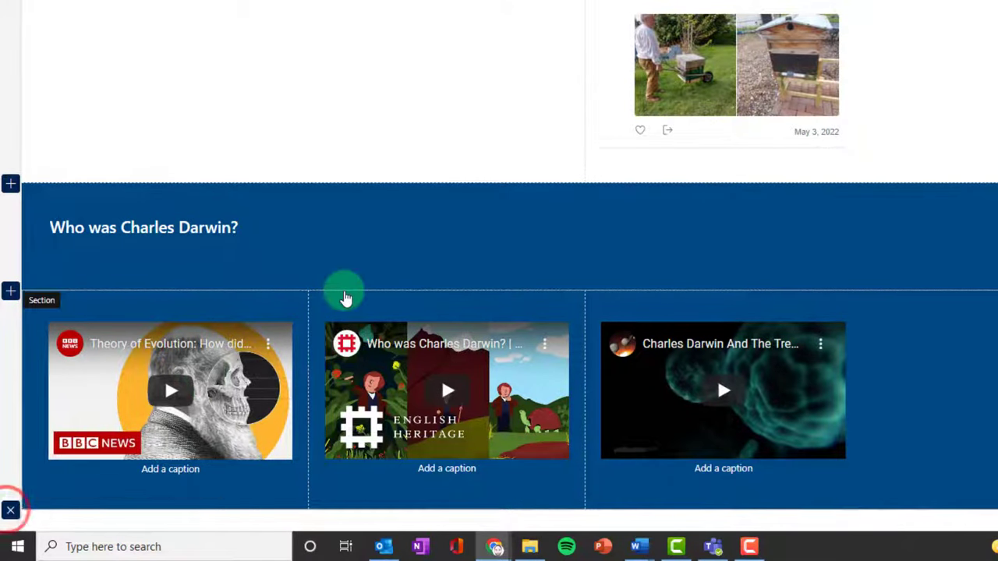
{"action": "left_click", "coordinate": [60, 434]}
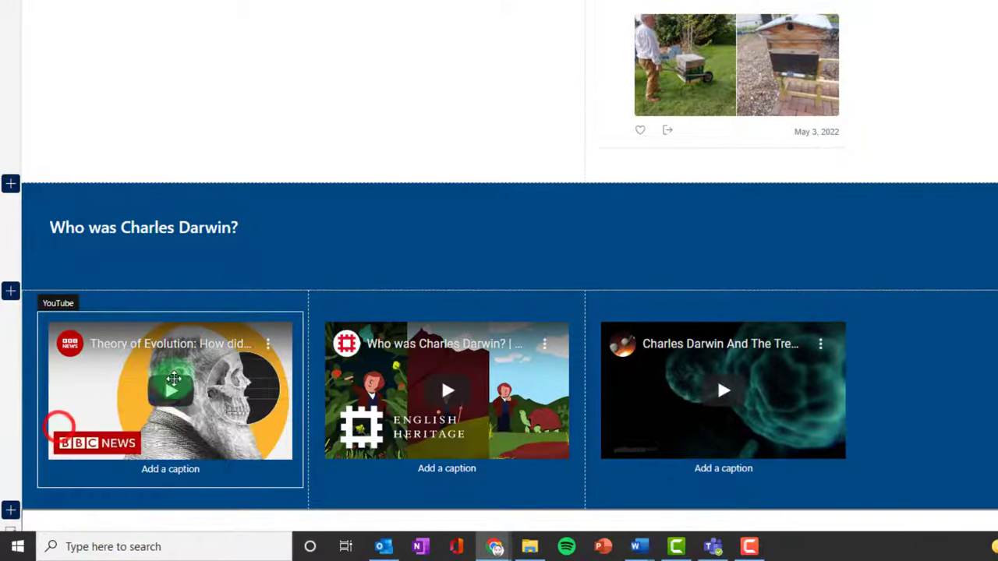
{"action": "scroll", "coordinate": [193, 359], "scroll_direction": "down", "scroll_amount": 2}
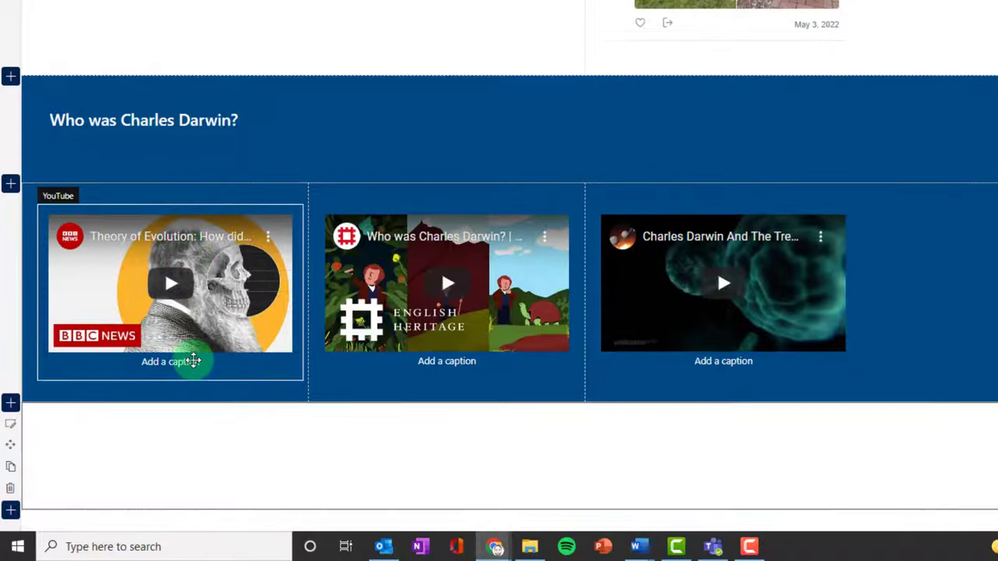
Search the web parts for "embed" and insert an Embed part into the new one-column section.
{"action": "left_click", "coordinate": [399, 468]}
{"action": "left_click", "coordinate": [468, 433]}
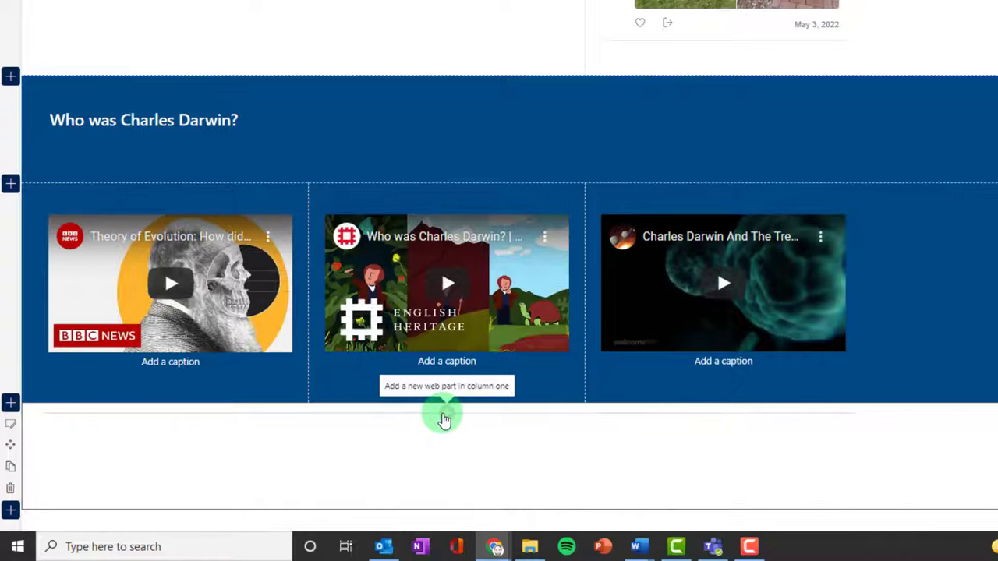
{"action": "left_click", "coordinate": [446, 413]}
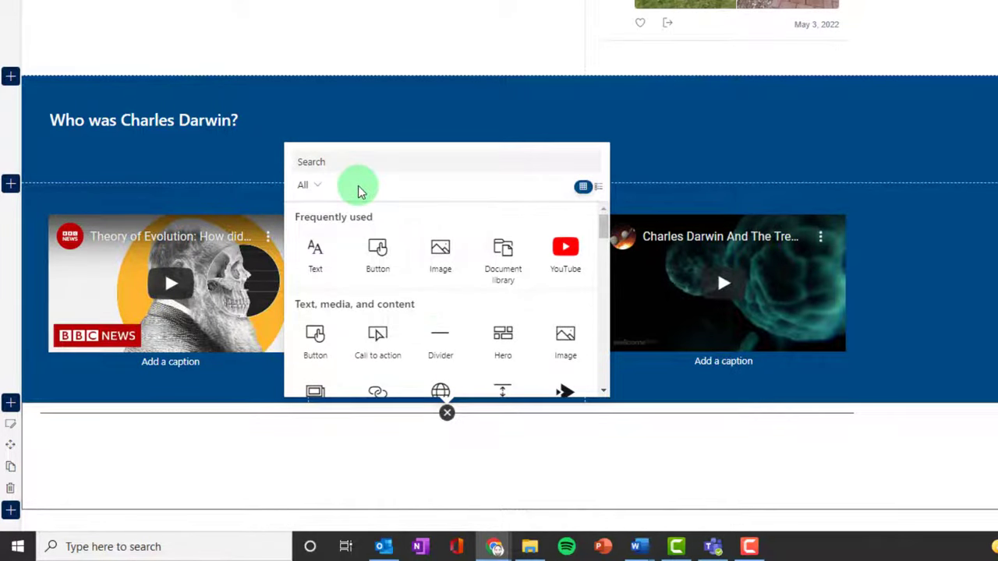
{"action": "type", "text": "embed"}
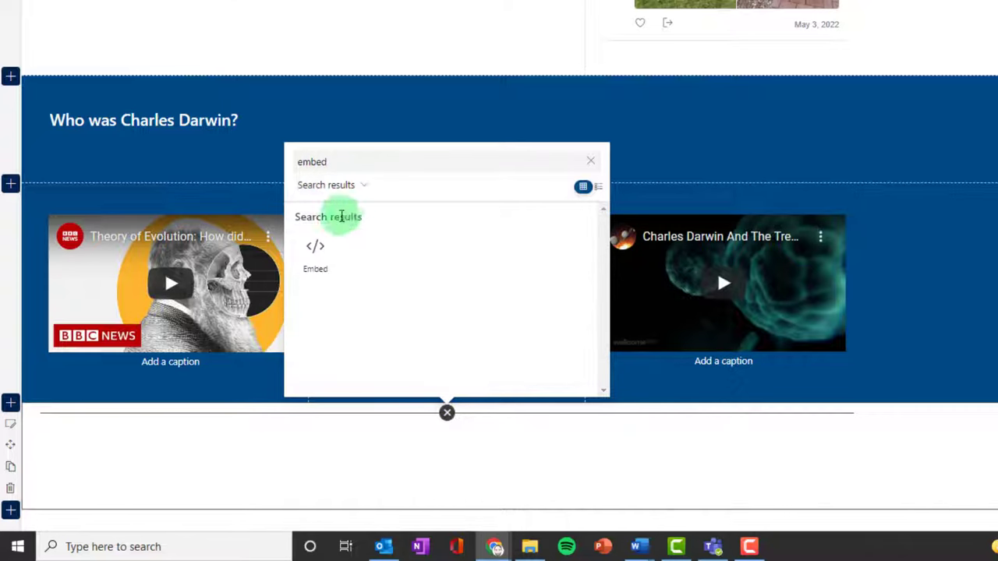
{"action": "left_click", "coordinate": [312, 250]}
{"action": "scroll", "coordinate": [510, 340], "scroll_direction": "down", "scroll_amount": 2}
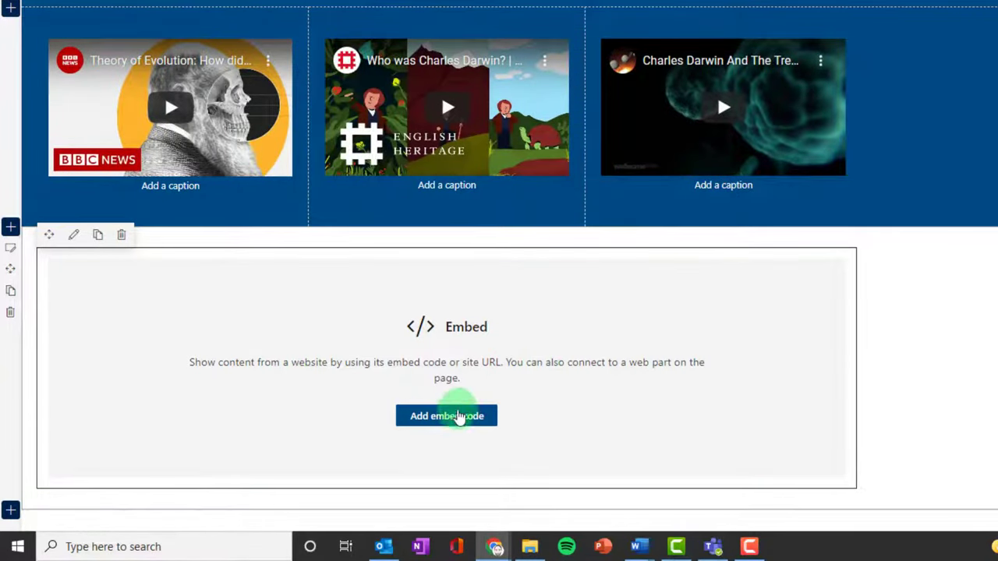
Paste the ThingLink mediacard iframe code as the Embed part's content.
{"action": "left_click", "coordinate": [470, 421]}
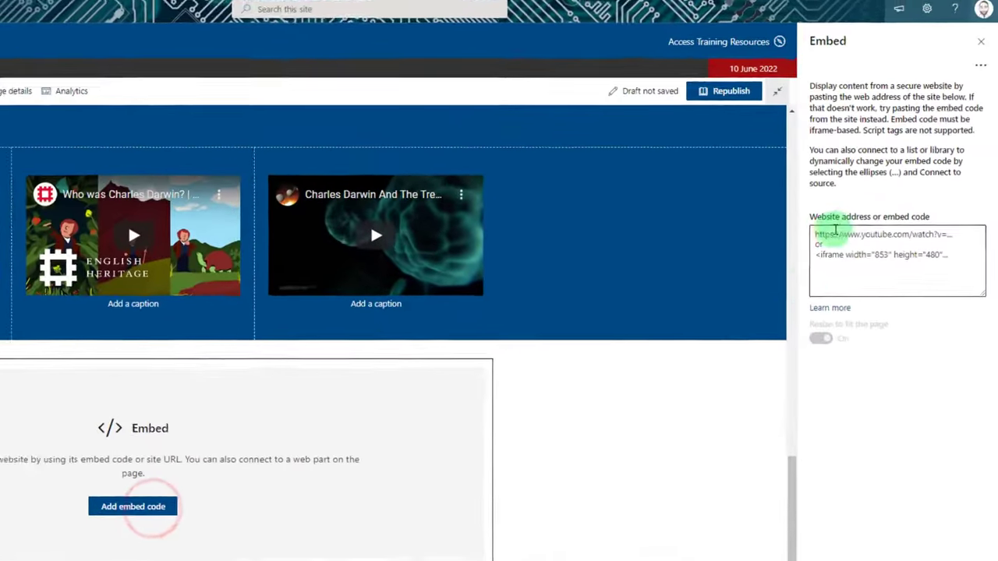
{"action": "left_click", "coordinate": [856, 248]}
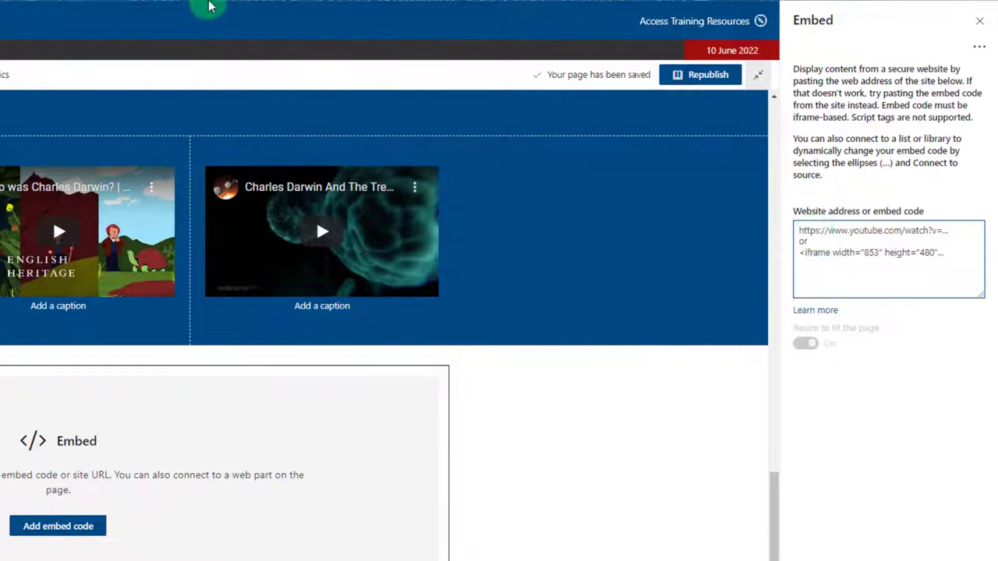
{"action": "left_click", "coordinate": [836, 253]}
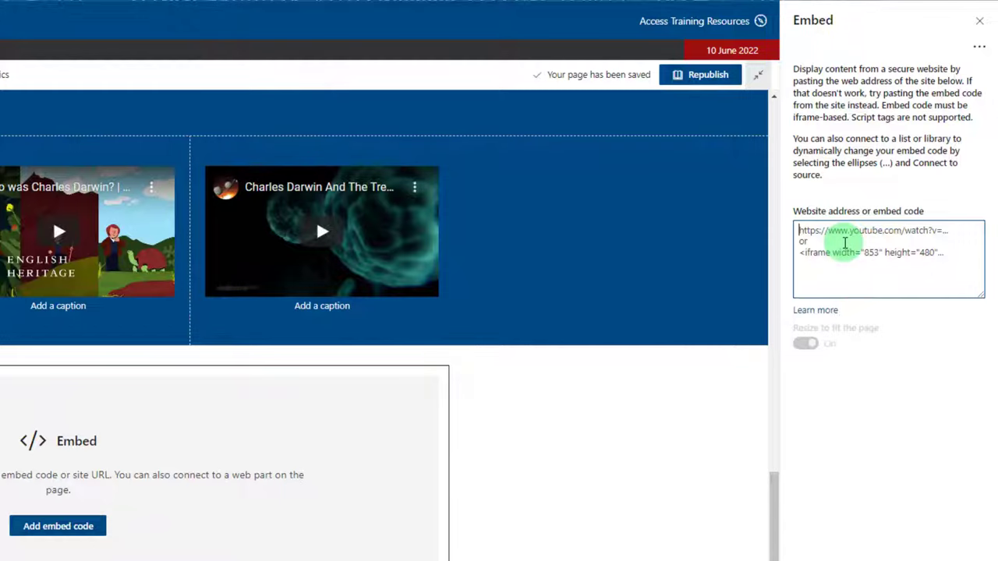
{"action": "key", "text": "ctrl+v"}
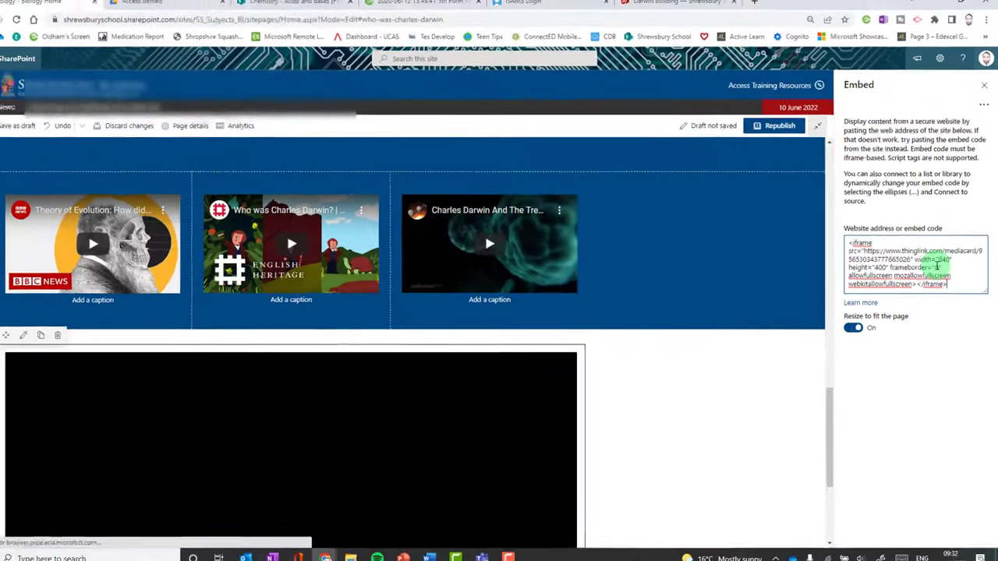
Set the background shading of the section containing the ThingLink embed to the light blue-grey option.
{"action": "scroll", "coordinate": [683, 389], "scroll_direction": "down", "scroll_amount": 3}
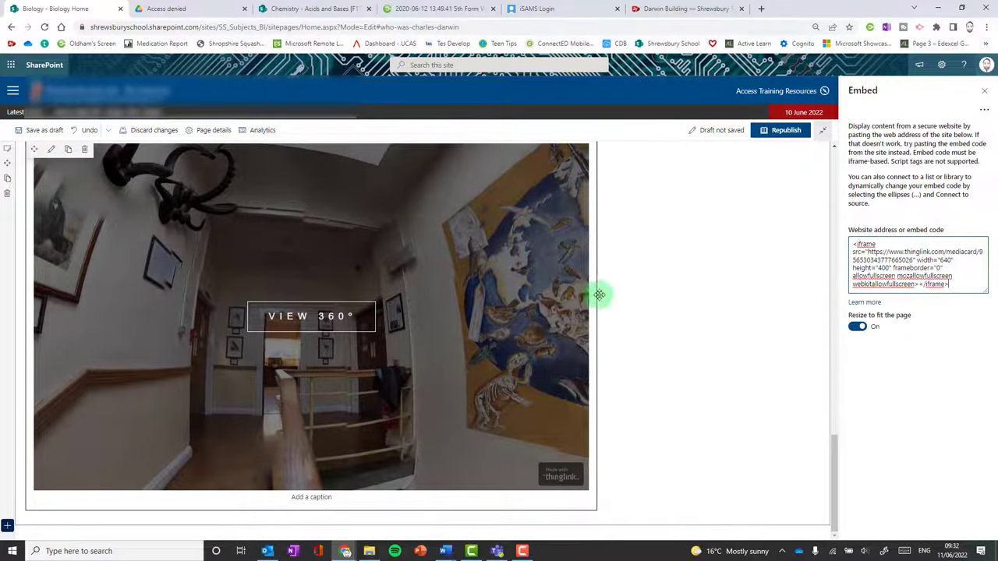
{"action": "left_click", "coordinate": [647, 259]}
{"action": "scroll", "coordinate": [648, 269], "scroll_direction": "up", "scroll_amount": 2}
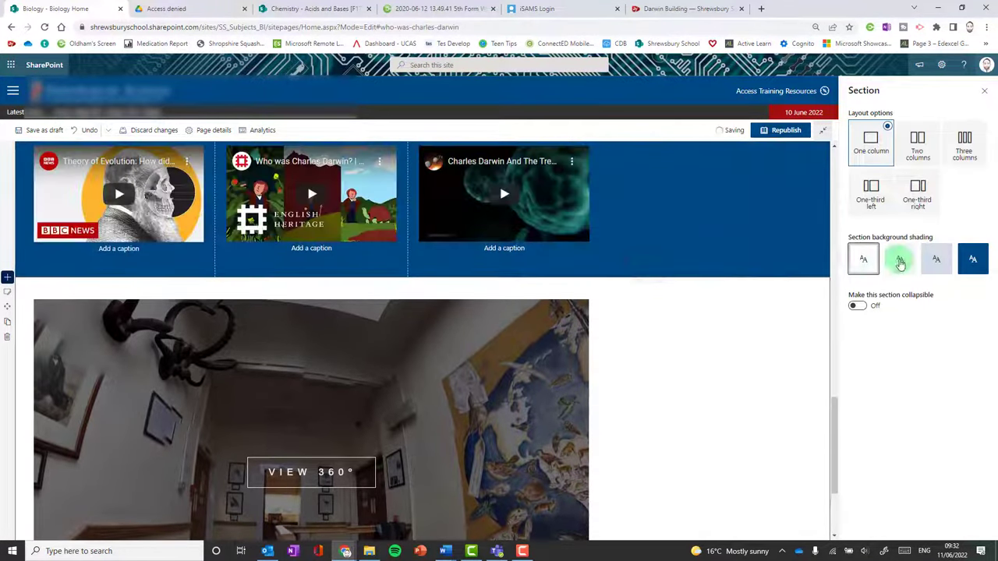
{"action": "left_click", "coordinate": [935, 259]}
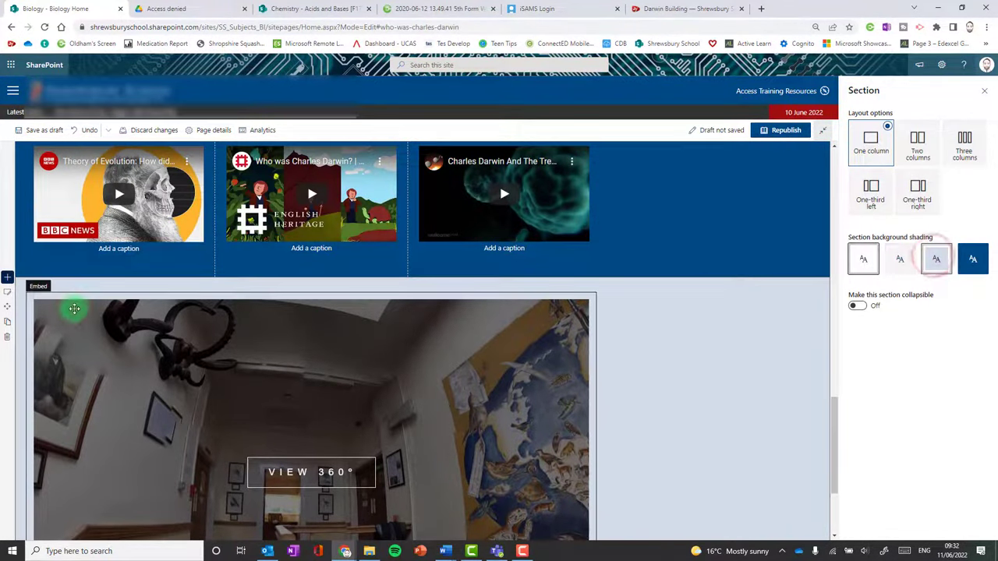
Insert a Text part above the ThingLink embed reading "Take a virtual tour around our amazing Darwin building!" and save the page as a draft.
{"action": "left_click", "coordinate": [295, 289]}
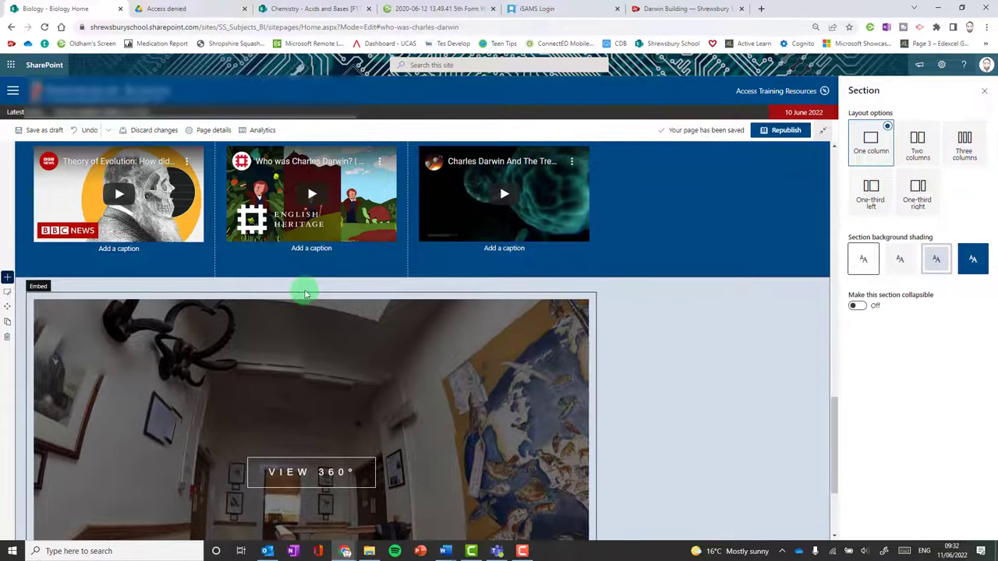
{"action": "left_click", "coordinate": [306, 294]}
{"action": "left_click", "coordinate": [306, 283]}
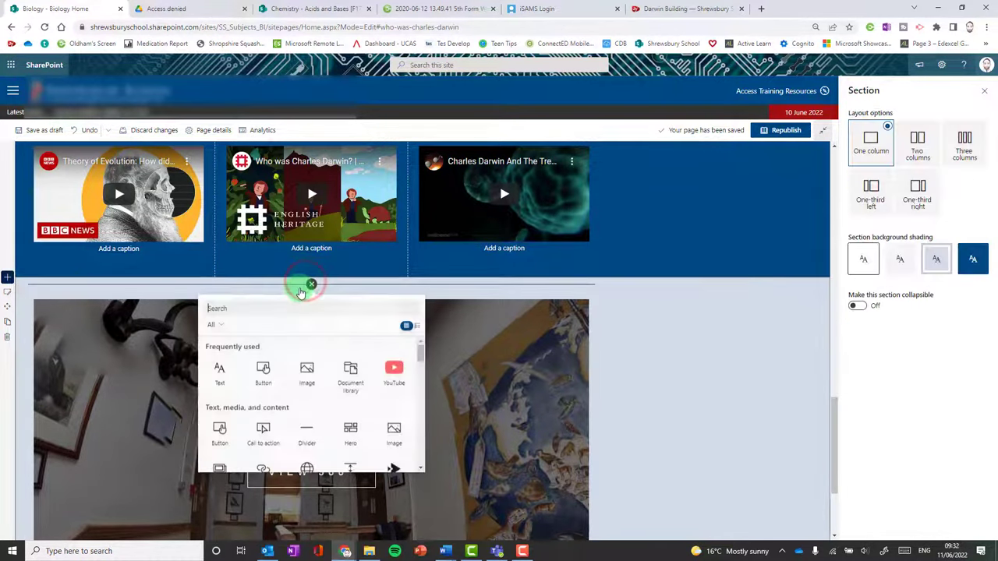
{"action": "left_click", "coordinate": [217, 373]}
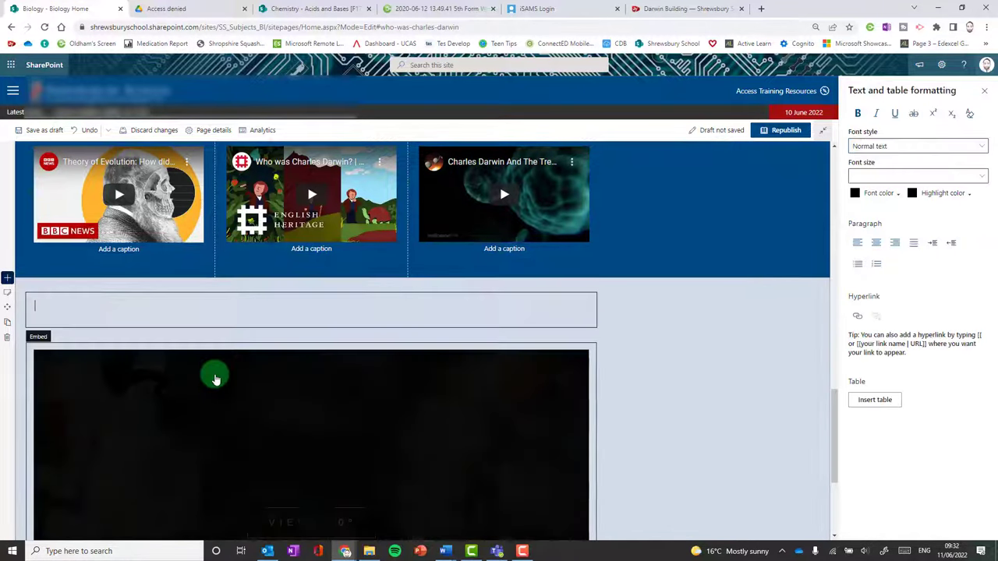
{"action": "type", "text": "Take a virtual tour around our amazing Darwin building!"}
{"action": "left_click", "coordinate": [35, 129]}
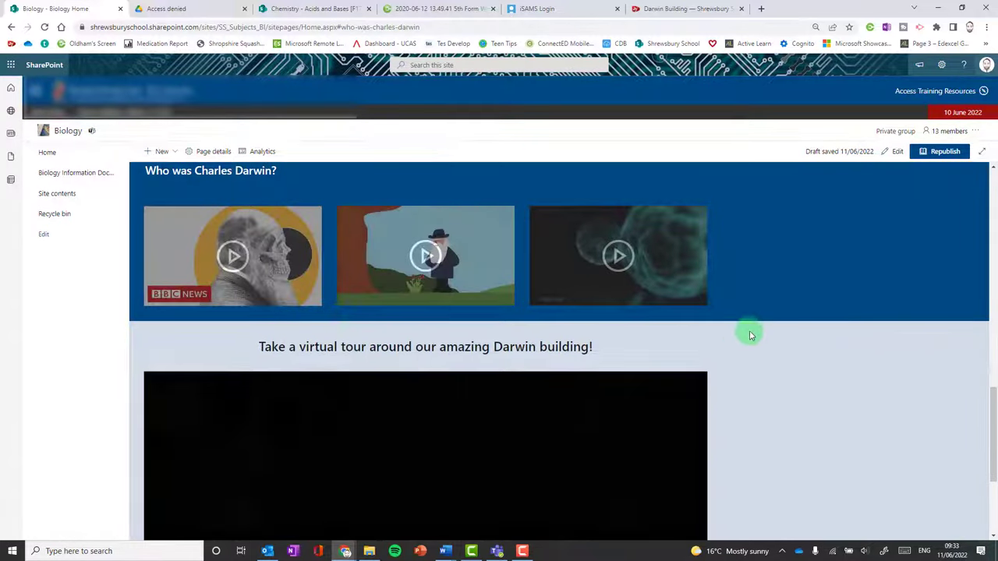
Start the embedded 360° tour on the saved draft, review its section and look around the stairwell scene.
{"action": "scroll", "coordinate": [757, 328], "scroll_direction": "down", "scroll_amount": 3}
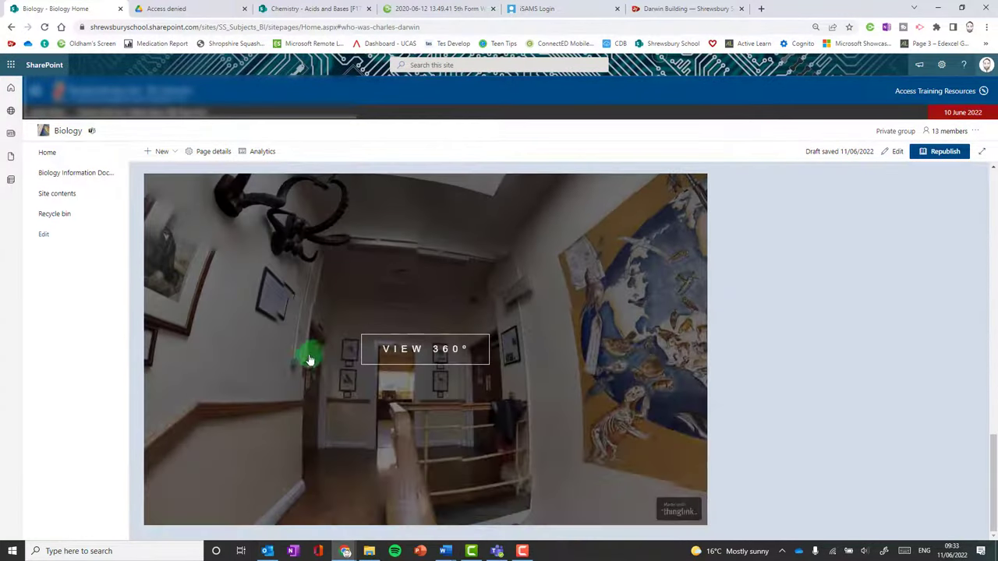
{"action": "left_click", "coordinate": [454, 353]}
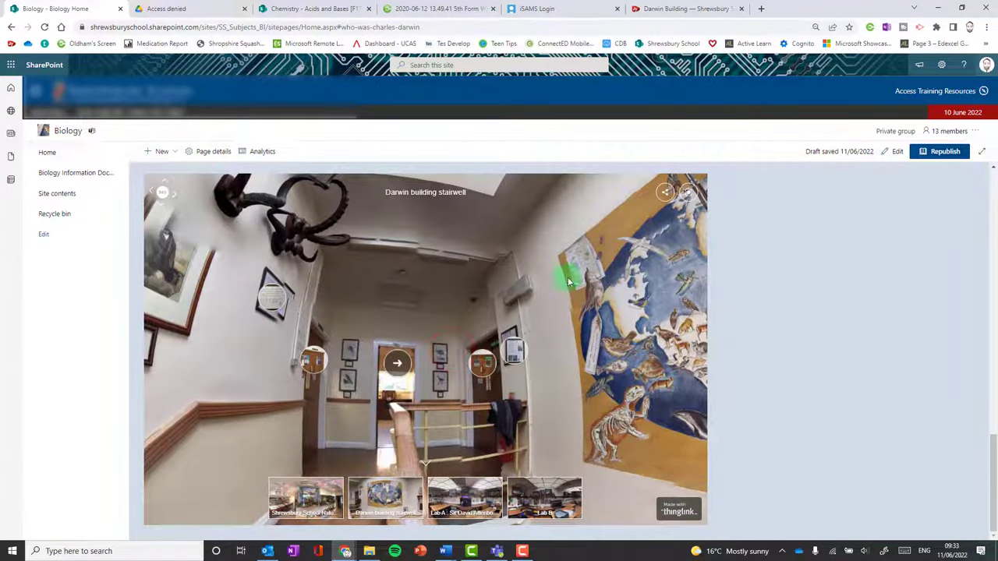
{"action": "scroll", "coordinate": [499, 347], "scroll_direction": "up", "scroll_amount": 3}
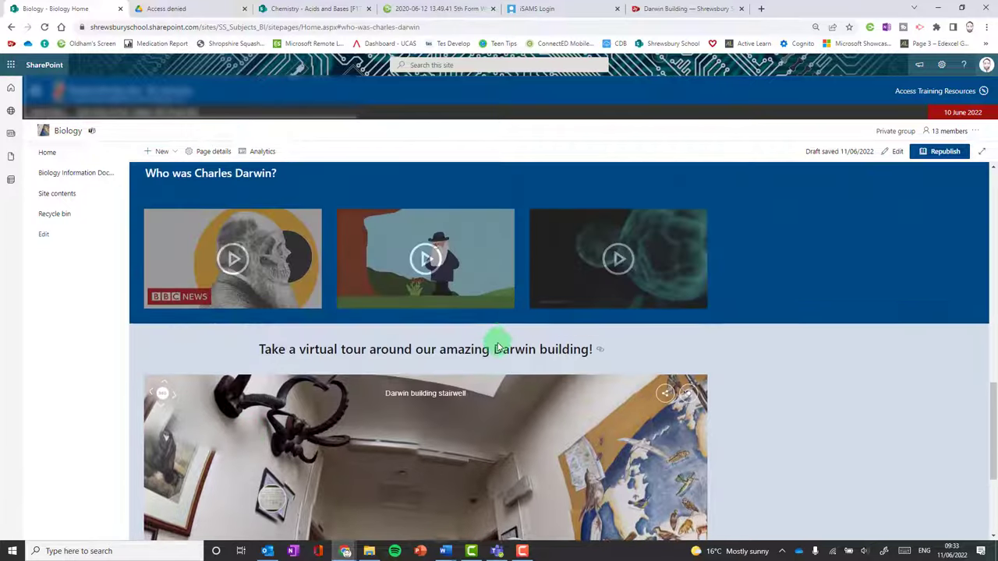
{"action": "scroll", "coordinate": [499, 347], "scroll_direction": "down", "scroll_amount": 3}
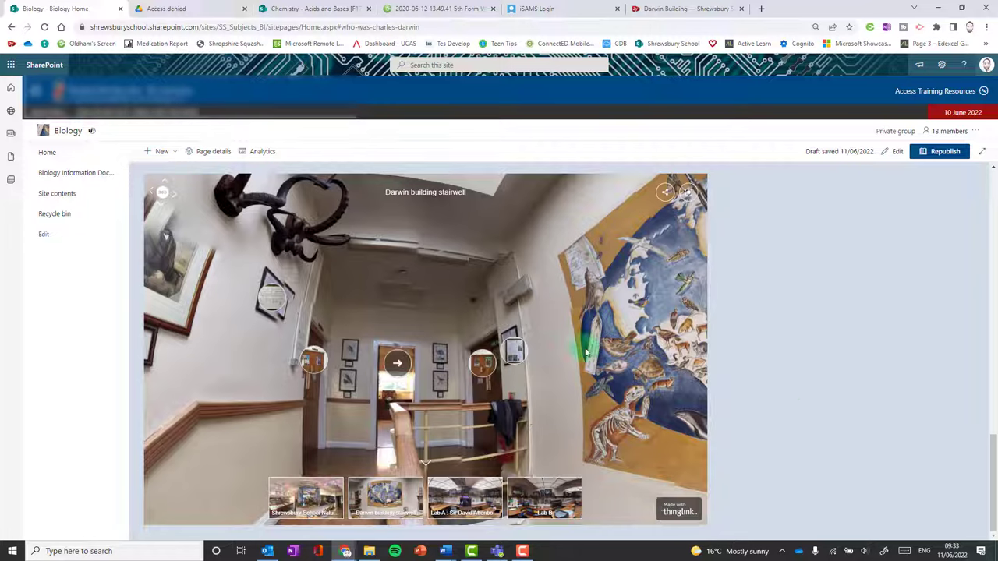
{"action": "left_click_drag", "start_coordinate": [644, 373], "coordinate": [281, 292]}
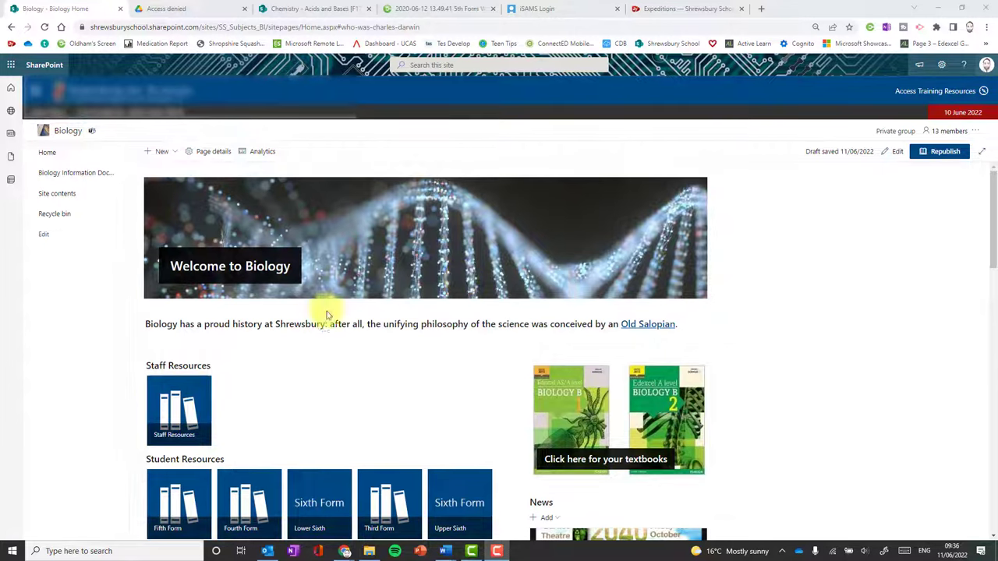
Preview the Visual page template, and create a new site page from the Basic text template.
{"action": "left_click", "coordinate": [175, 157]}
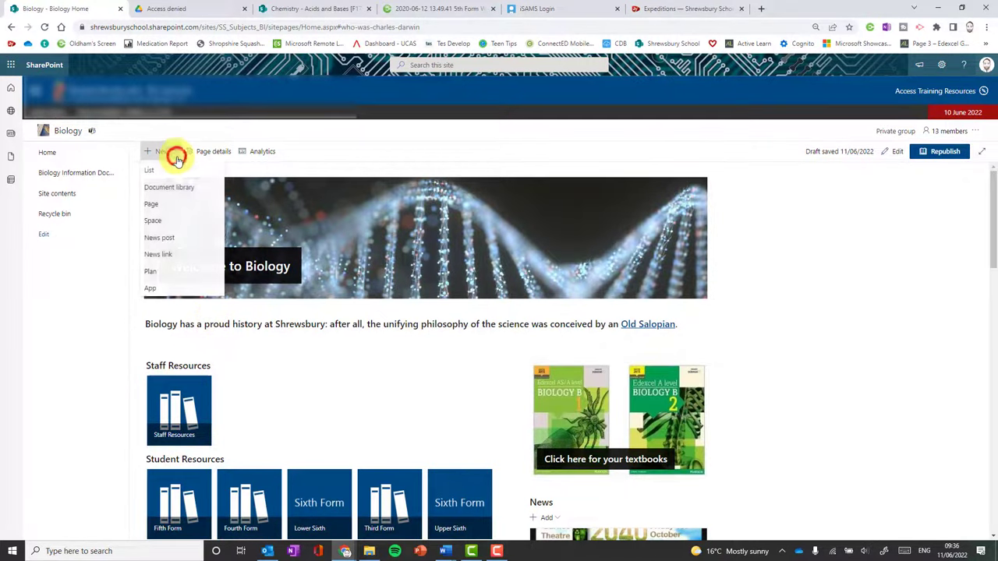
{"action": "left_click", "coordinate": [152, 205]}
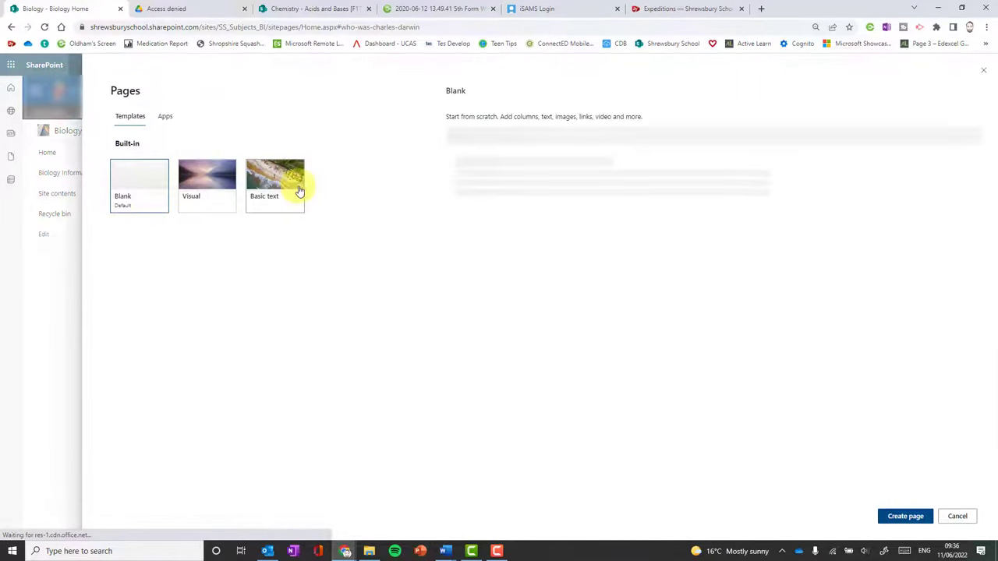
{"action": "left_click", "coordinate": [206, 193]}
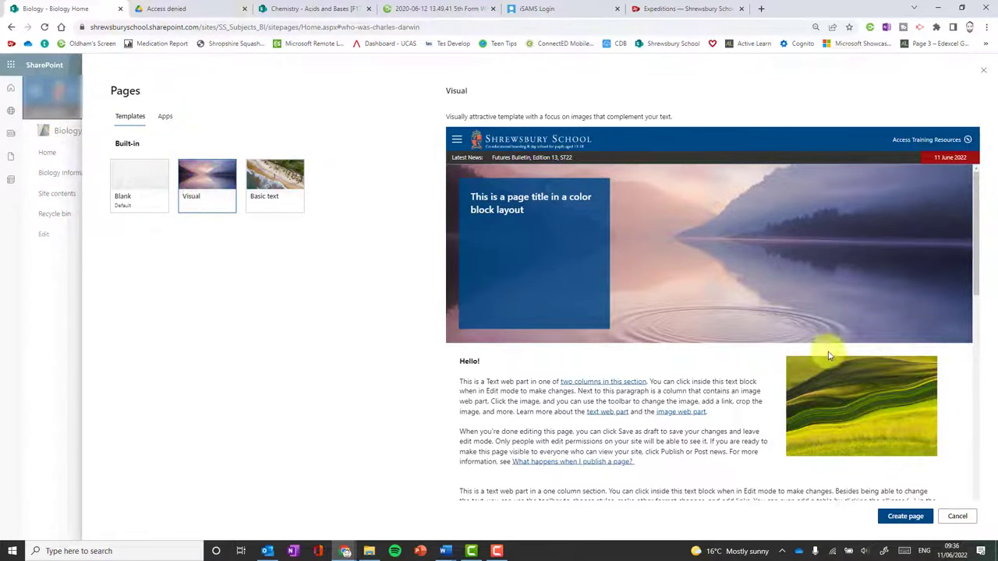
{"action": "left_click", "coordinate": [266, 207]}
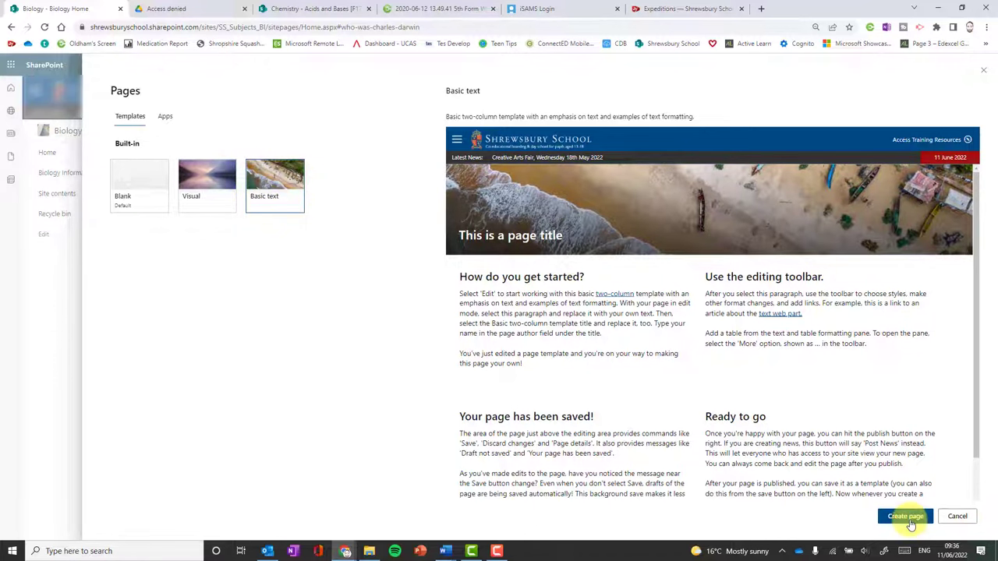
{"action": "left_click", "coordinate": [906, 518]}
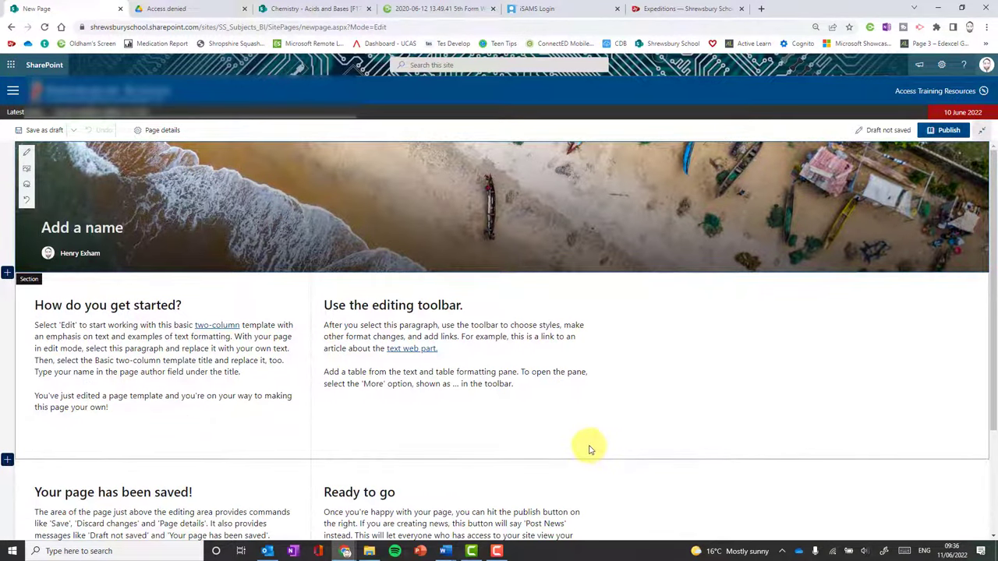
Delete both prefilled two-column text sections below the banner of the new page.
{"action": "left_click", "coordinate": [193, 300]}
{"action": "left_click", "coordinate": [452, 328]}
{"action": "left_click", "coordinate": [138, 338]}
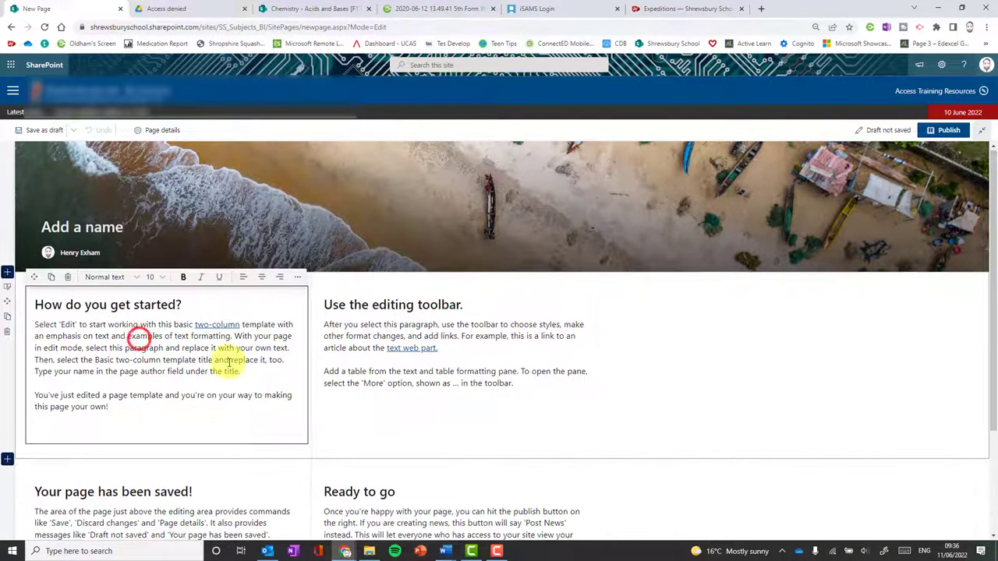
{"action": "scroll", "coordinate": [223, 361], "scroll_direction": "down", "scroll_amount": 2}
{"action": "scroll", "coordinate": [122, 374], "scroll_direction": "up", "scroll_amount": 2}
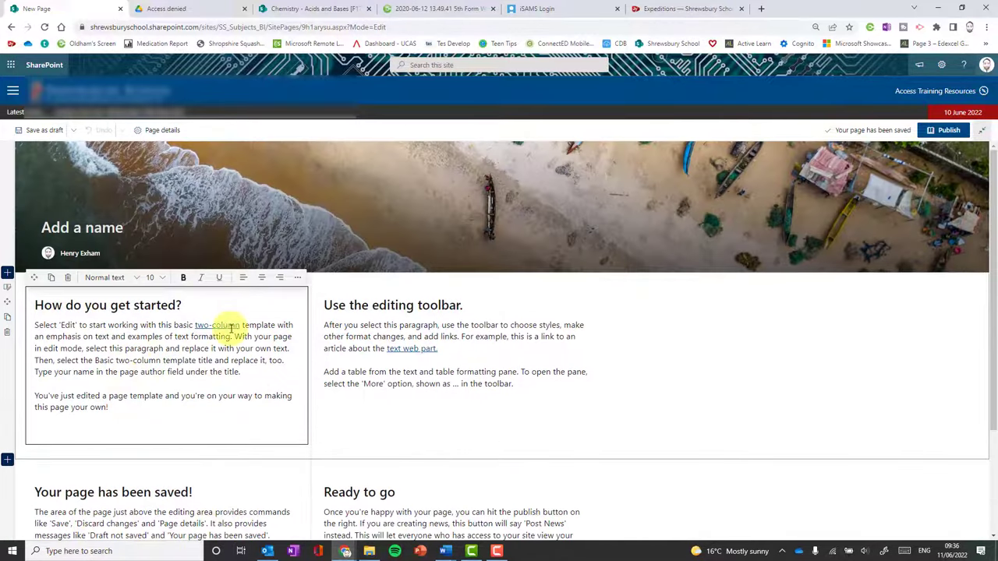
{"action": "left_click", "coordinate": [360, 336]}
{"action": "left_click", "coordinate": [211, 349]}
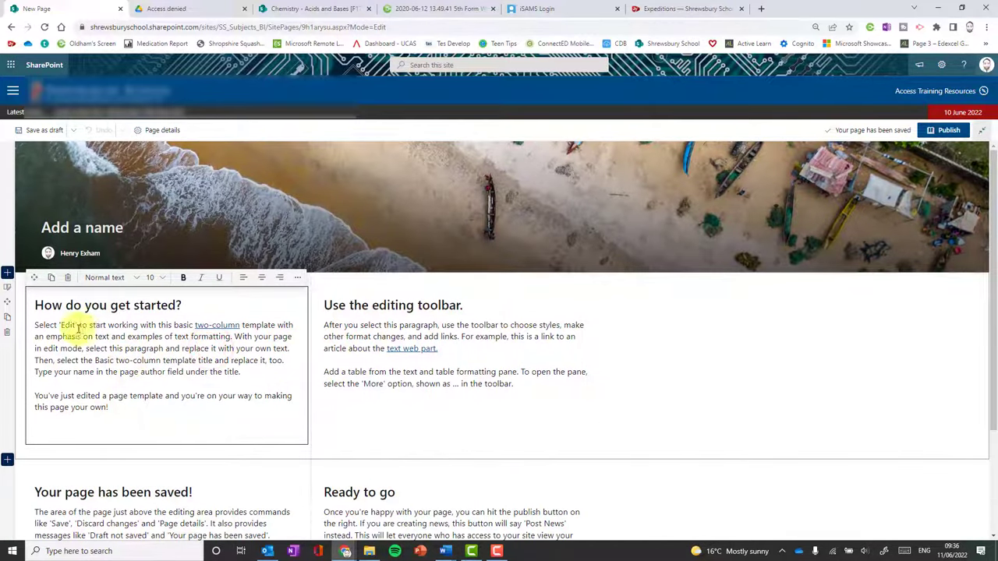
{"action": "left_click", "coordinate": [8, 334]}
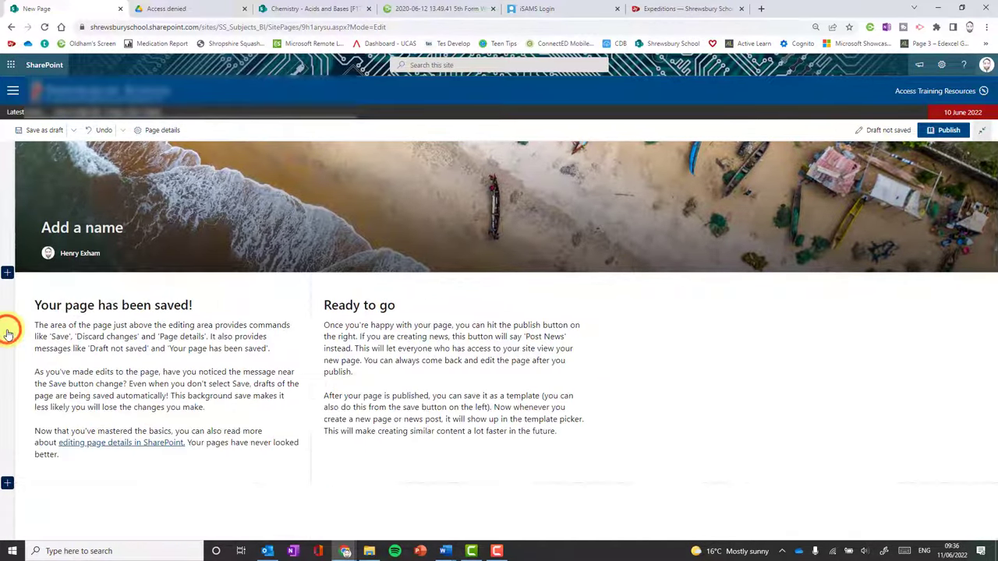
{"action": "left_click", "coordinate": [34, 373]}
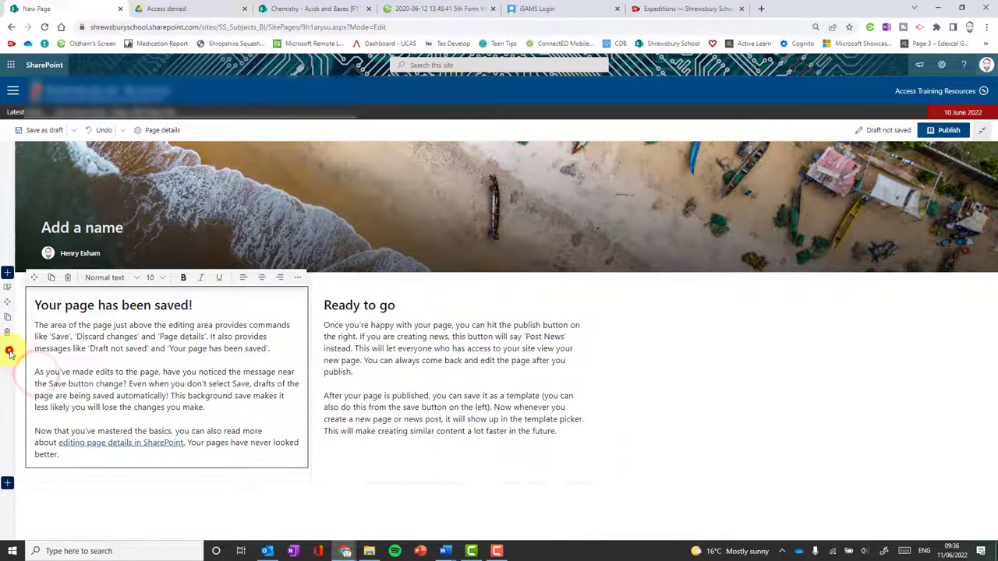
{"action": "left_click", "coordinate": [8, 334]}
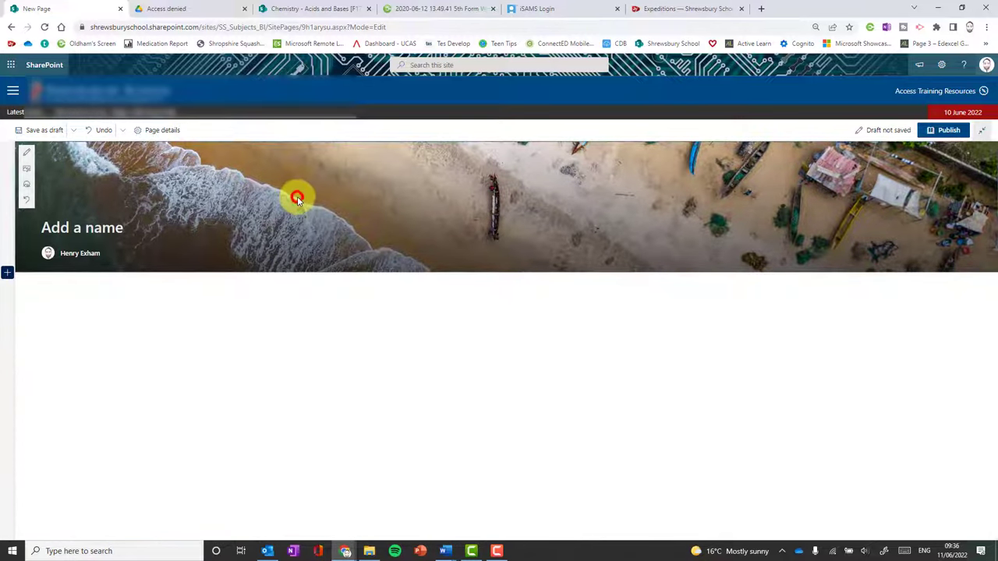
Replace the banner image with a volcanic island landscape found by web search and move its focal point slightly upward.
{"action": "left_click", "coordinate": [27, 170]}
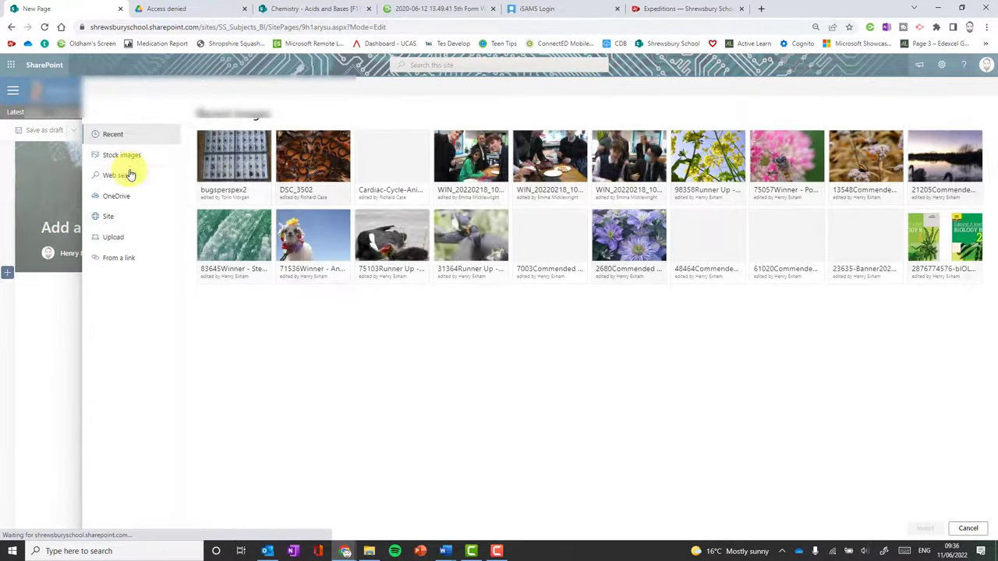
{"action": "left_click", "coordinate": [128, 173]}
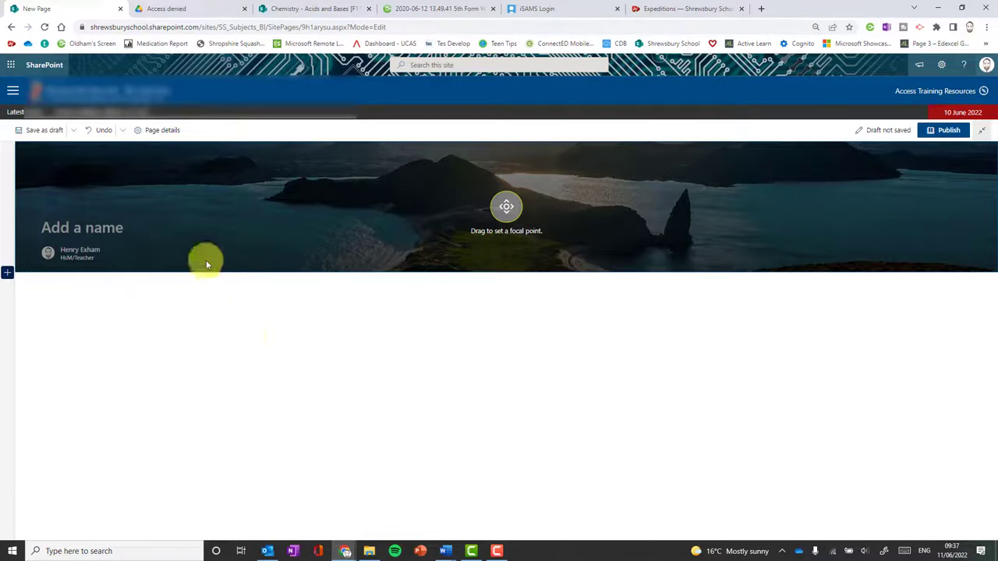
{"action": "mouse_move", "coordinate": [499, 207]}
{"action": "left_mouse_down"}
{"action": "mouse_move", "coordinate": [494, 188]}
{"action": "mouse_move", "coordinate": [499, 205]}
{"action": "mouse_move", "coordinate": [499, 196]}
{"action": "left_mouse_up"}
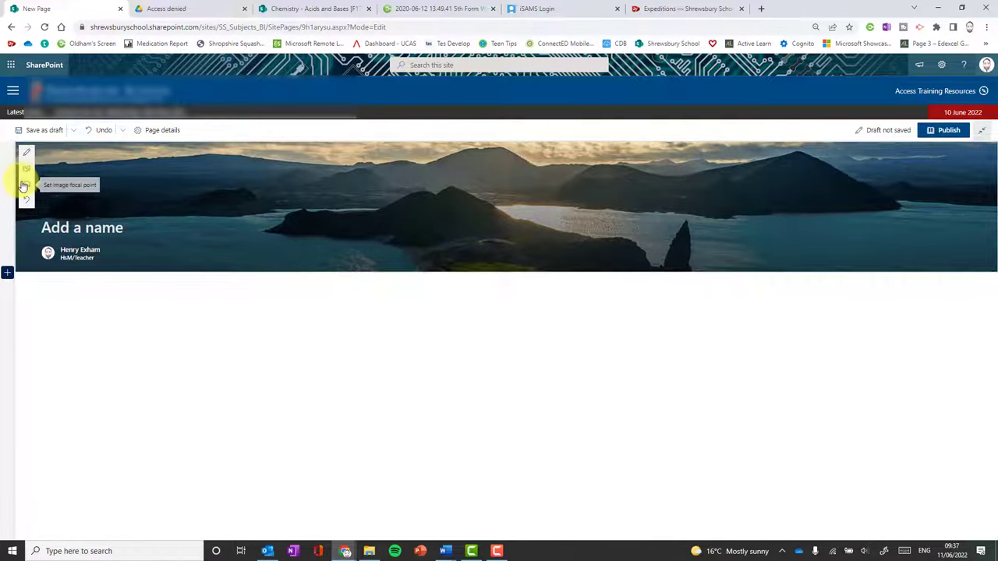
Name the page "Expeditions" and look at the section layouts available below the banner.
{"action": "left_click", "coordinate": [212, 299]}
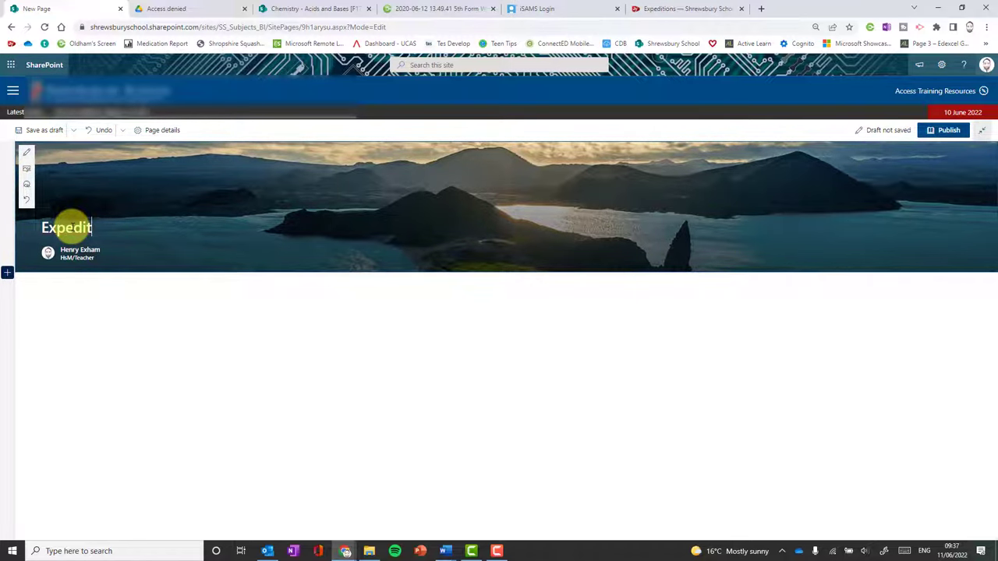
{"action": "left_click", "coordinate": [187, 381]}
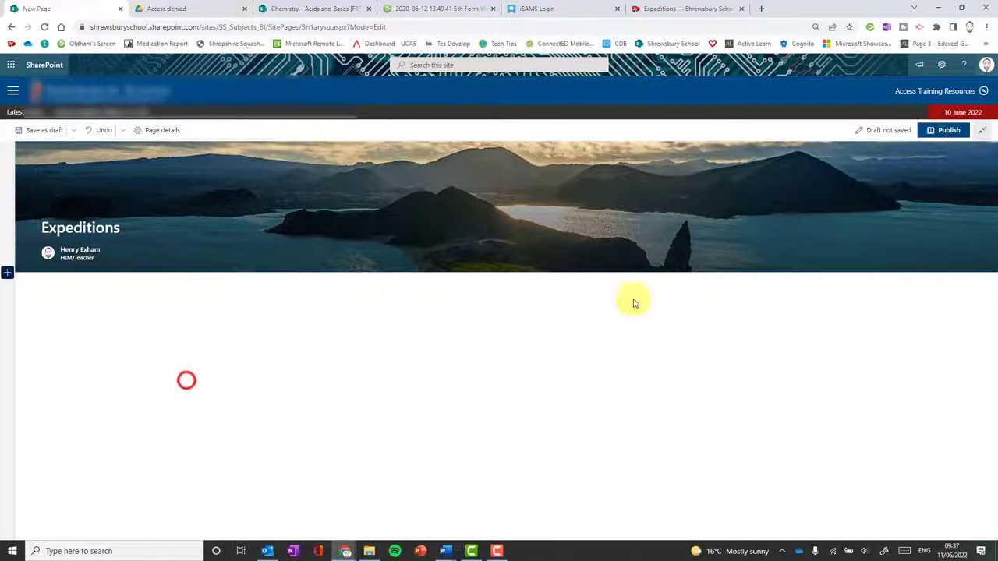
{"action": "left_click", "coordinate": [7, 276]}
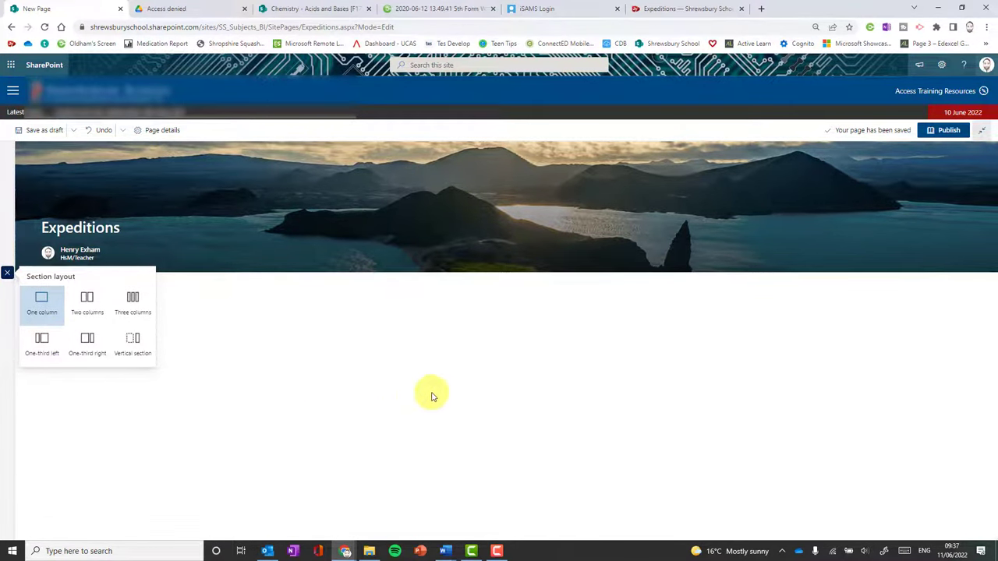
{"action": "left_click", "coordinate": [401, 382]}
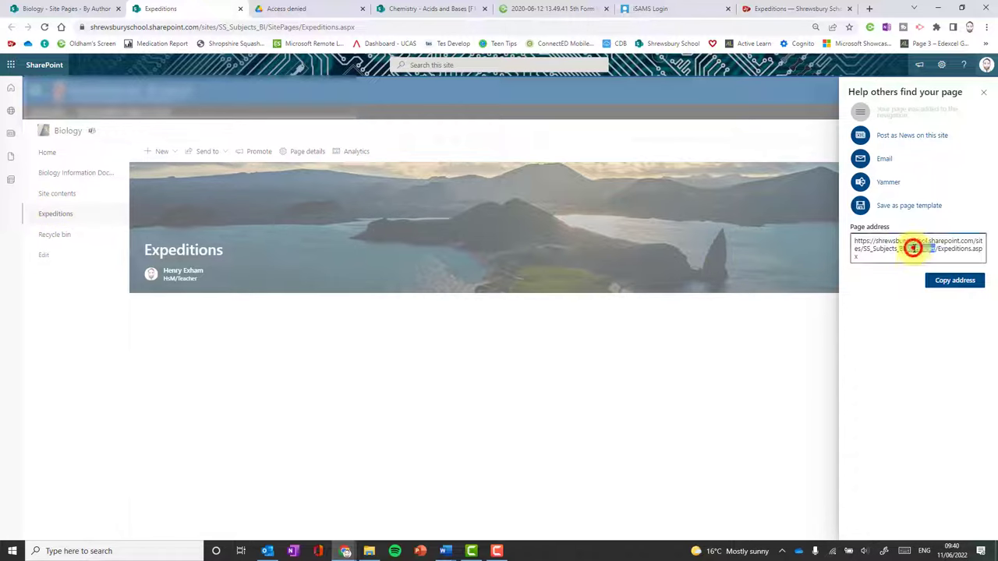
Copy the published Expeditions page's address and dismiss the page-sharing options.
{"action": "triple_click", "coordinate": [913, 247]}
{"action": "left_click", "coordinate": [954, 280]}
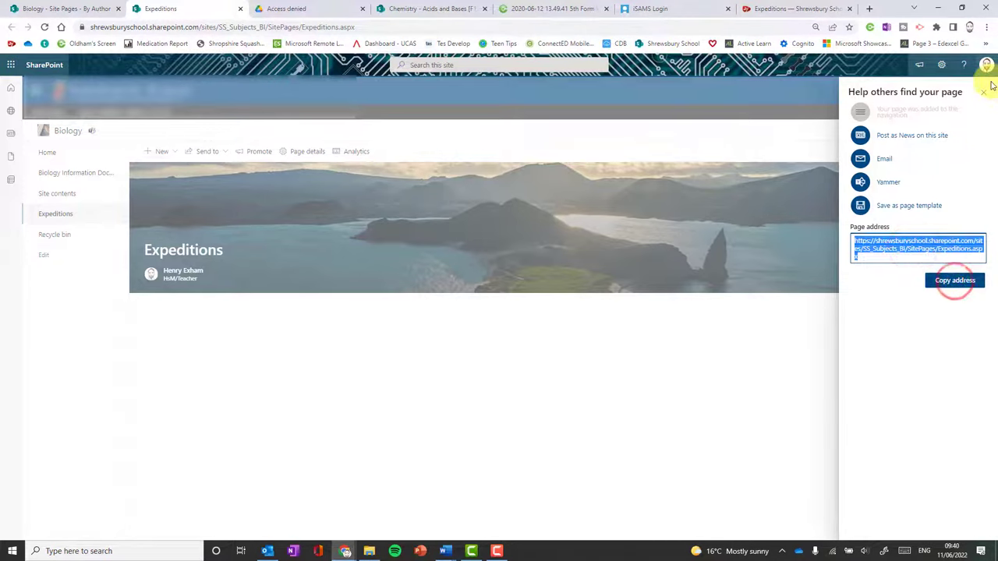
{"action": "left_click", "coordinate": [984, 91]}
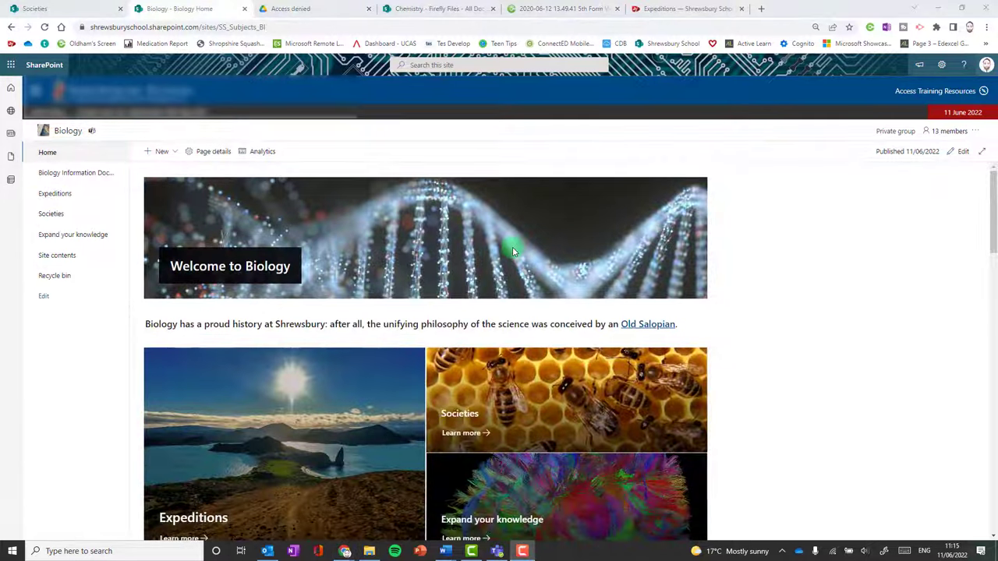
Add a Microsoft Forms web part to the empty section below the ThingLink tour on the Biology home page.
{"action": "left_click", "coordinate": [474, 298]}
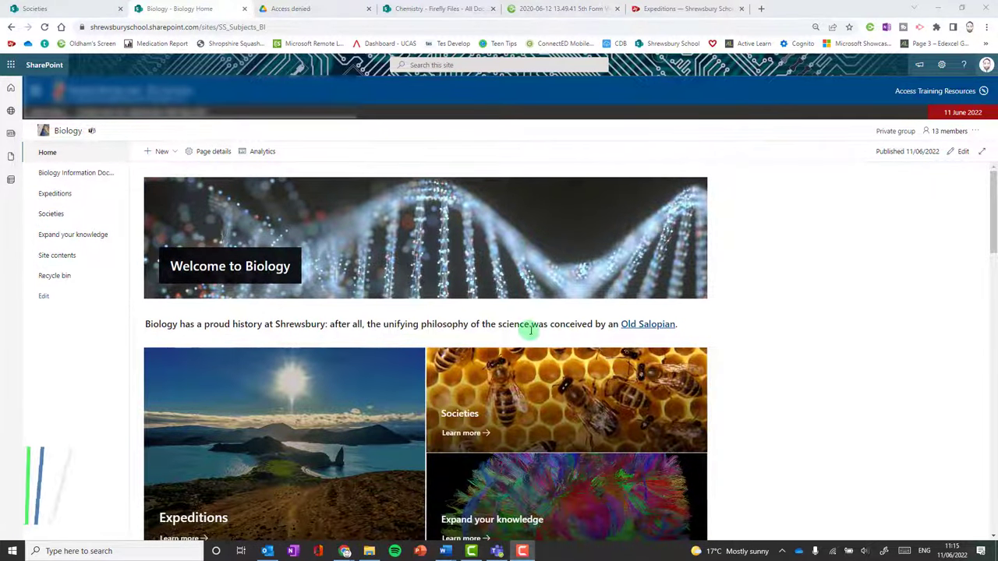
{"action": "scroll", "coordinate": [406, 288], "scroll_direction": "down", "scroll_amount": 10}
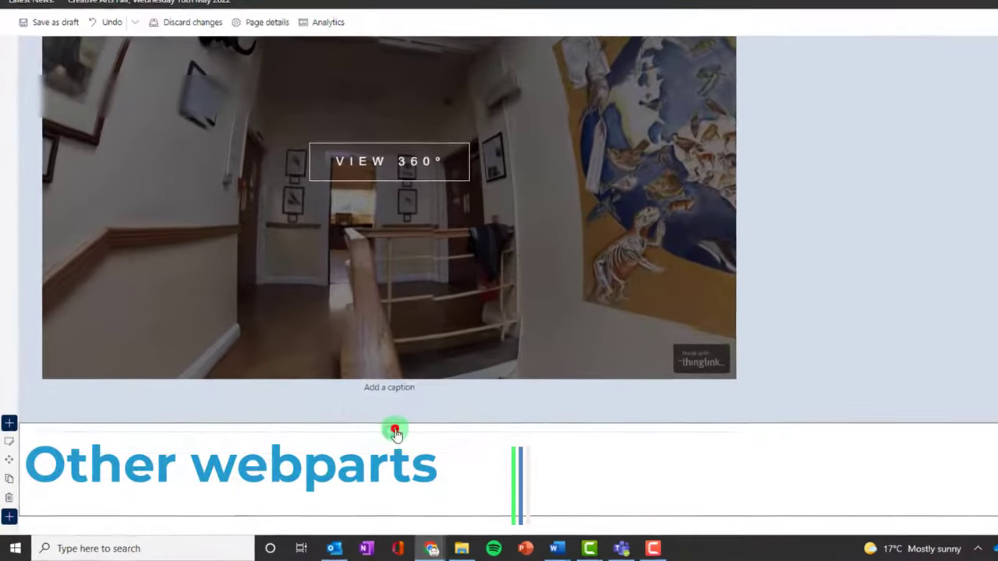
{"action": "left_click", "coordinate": [319, 452]}
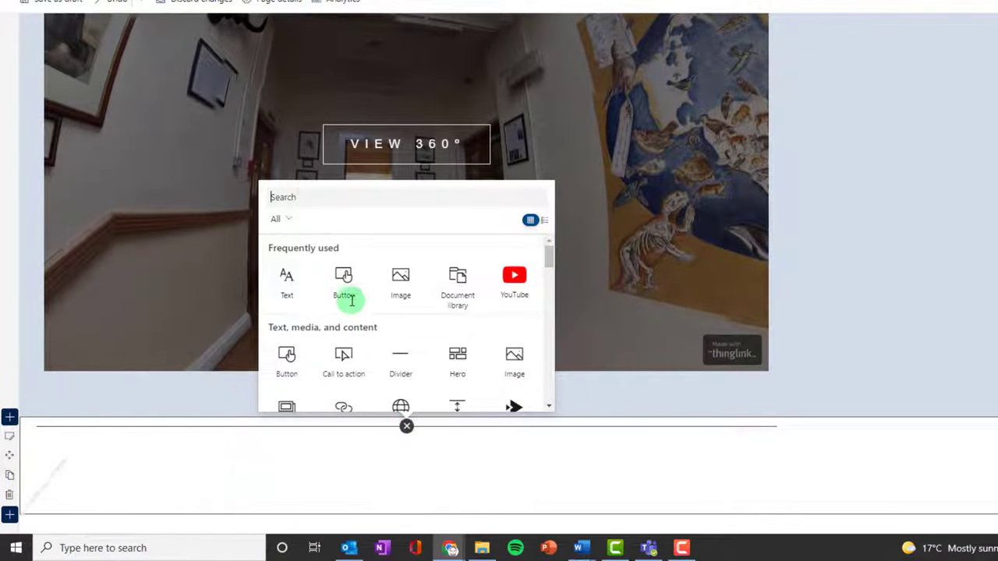
{"action": "type", "text": "forms"}
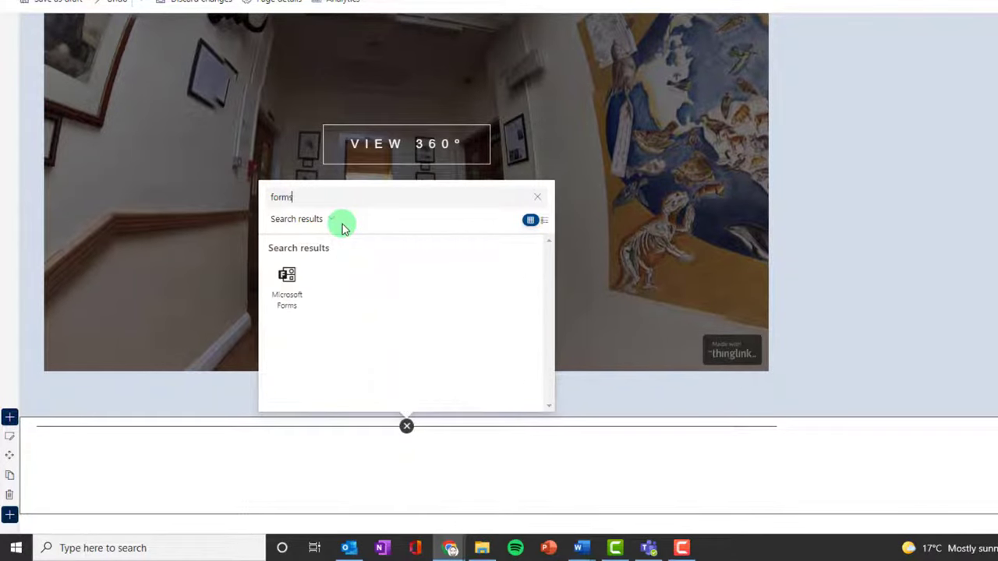
{"action": "left_click", "coordinate": [286, 286]}
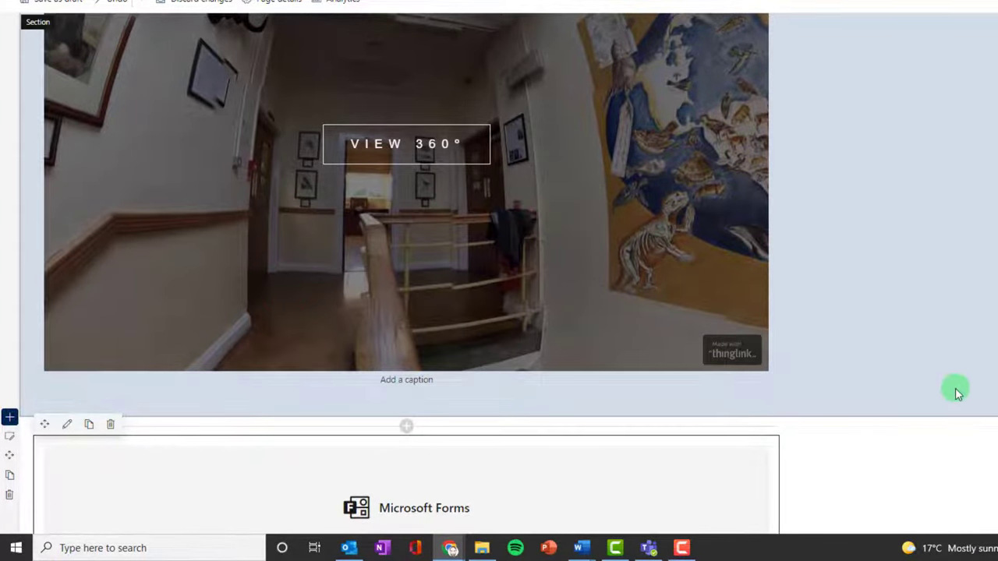
{"action": "scroll", "coordinate": [959, 390], "scroll_direction": "down", "scroll_amount": 2}
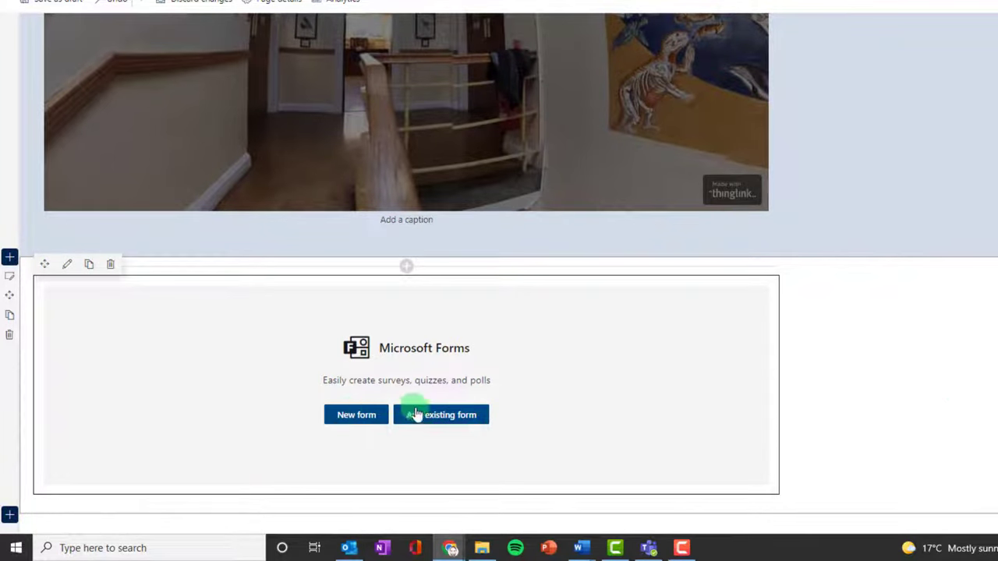
{"action": "left_click", "coordinate": [446, 417]}
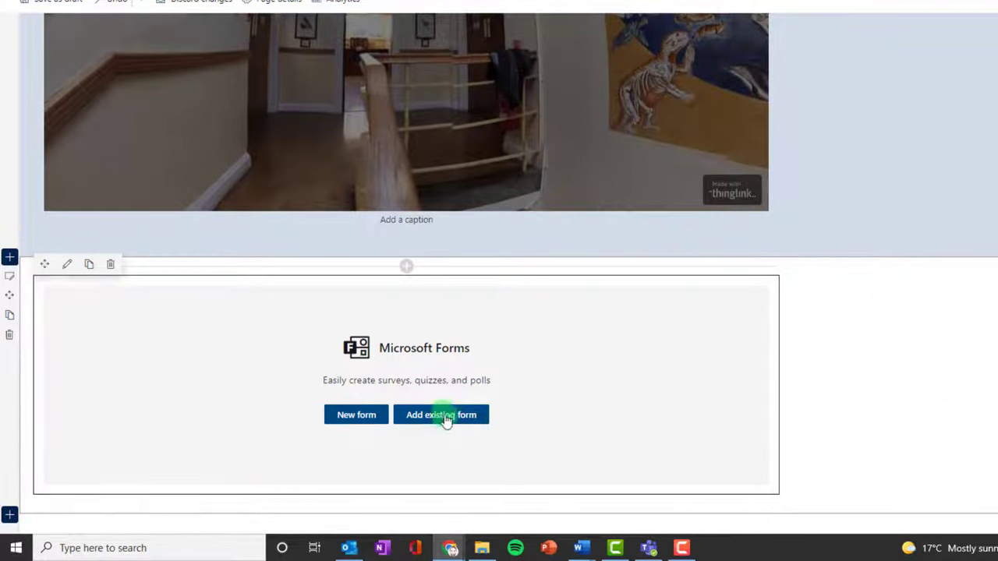
{"action": "left_click", "coordinate": [447, 417]}
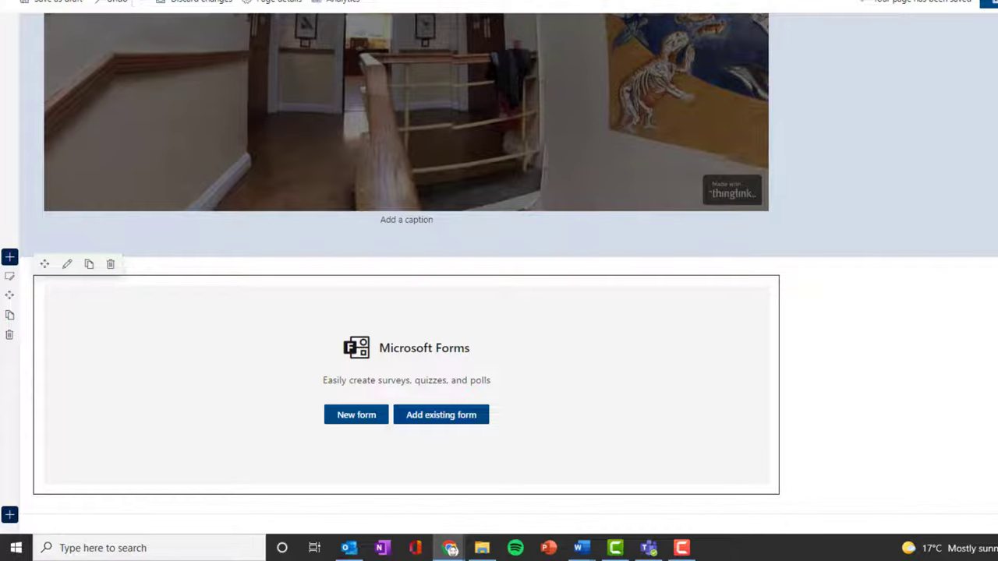
{"action": "left_click", "coordinate": [356, 416]}
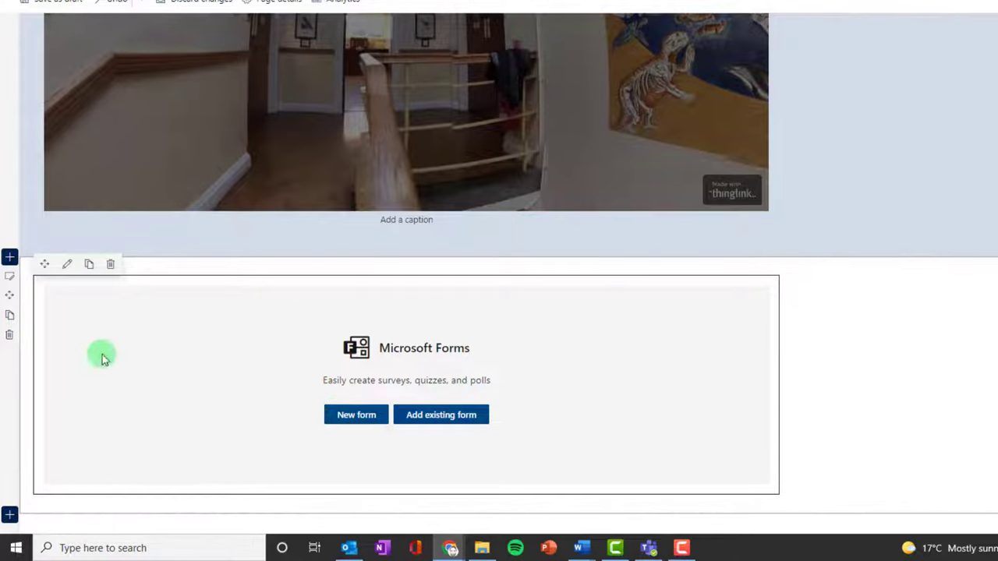
Insert a Spacer web part below the Microsoft Forms web part and make it slightly taller.
{"action": "left_click", "coordinate": [406, 504]}
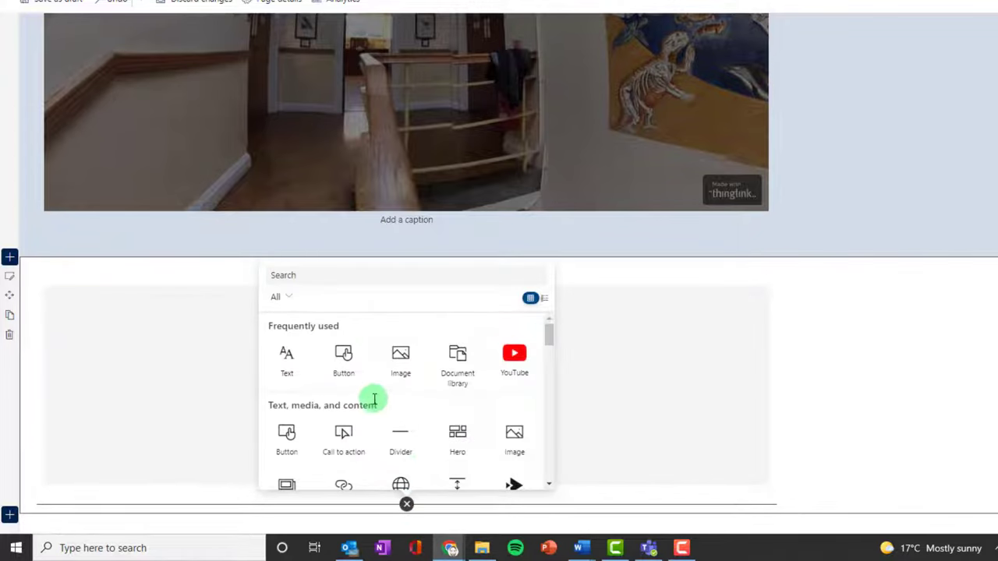
{"action": "scroll", "coordinate": [445, 401], "scroll_direction": "down", "scroll_amount": 1}
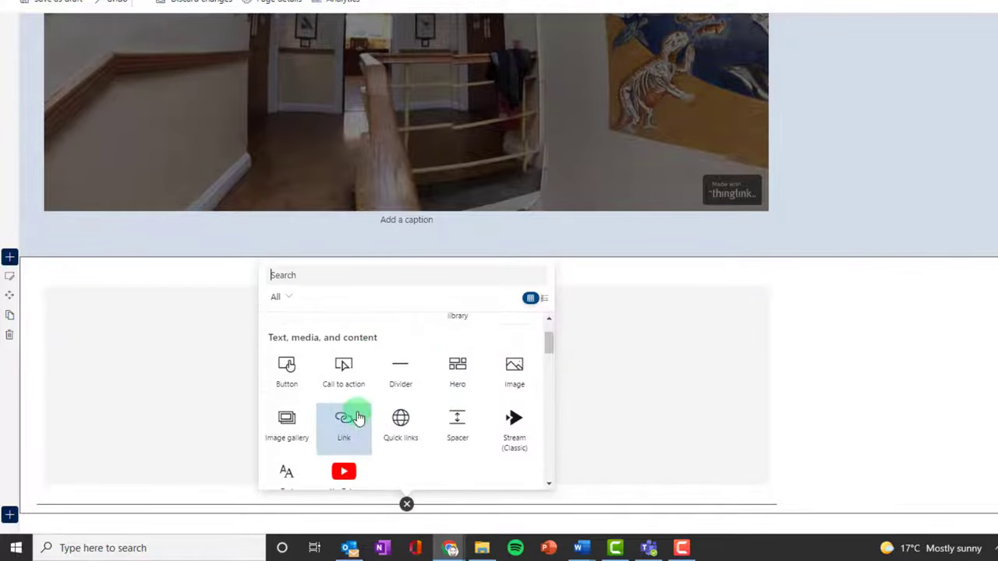
{"action": "left_click", "coordinate": [457, 422]}
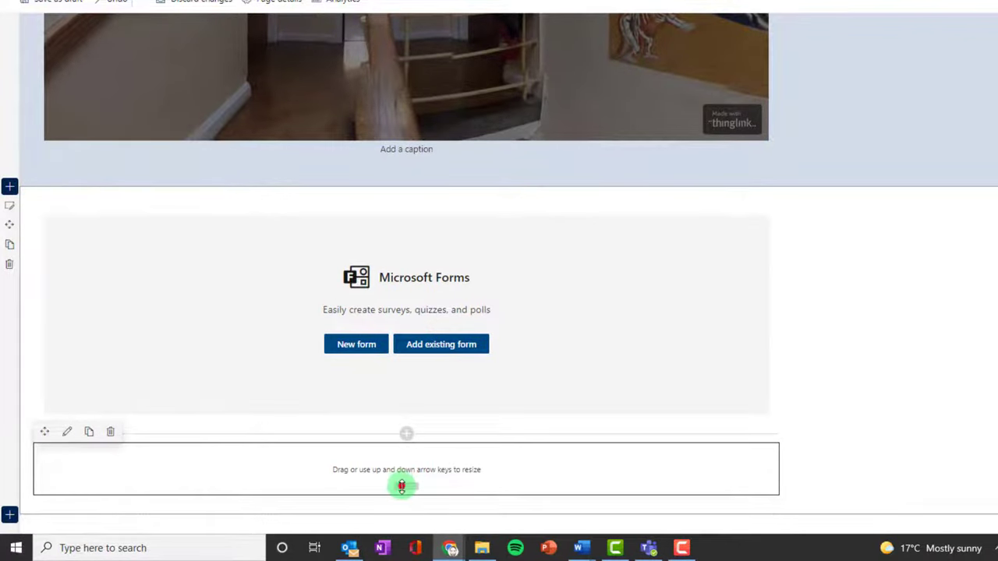
{"action": "mouse_move", "coordinate": [402, 487]}
{"action": "left_mouse_down"}
{"action": "mouse_move", "coordinate": [403, 533]}
{"action": "mouse_move", "coordinate": [408, 484]}
{"action": "mouse_move", "coordinate": [409, 508]}
{"action": "mouse_move", "coordinate": [406, 500]}
{"action": "left_mouse_up"}
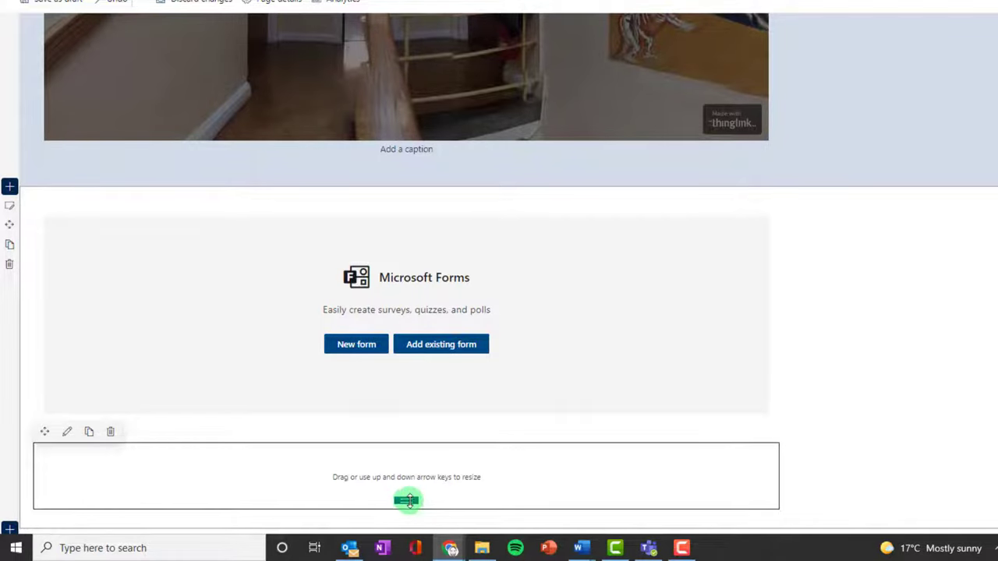
{"action": "left_click_drag", "start_coordinate": [406, 501], "coordinate": [406, 501]}
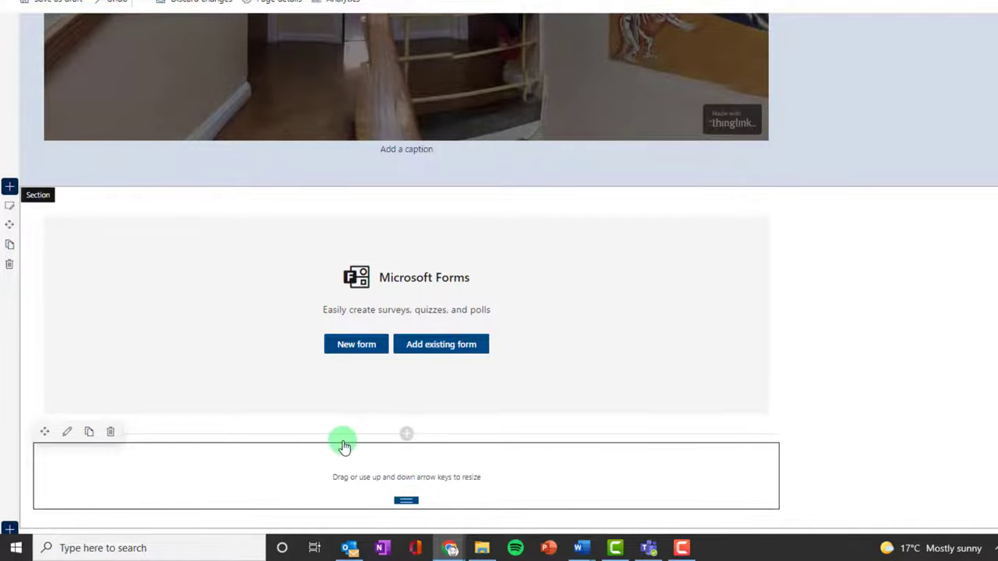
Move the spacer between the Other Resources tiles and the Biology Information Documents library, and increase its height slightly.
{"action": "left_click_drag", "start_coordinate": [46, 434], "coordinate": [185, 81]}
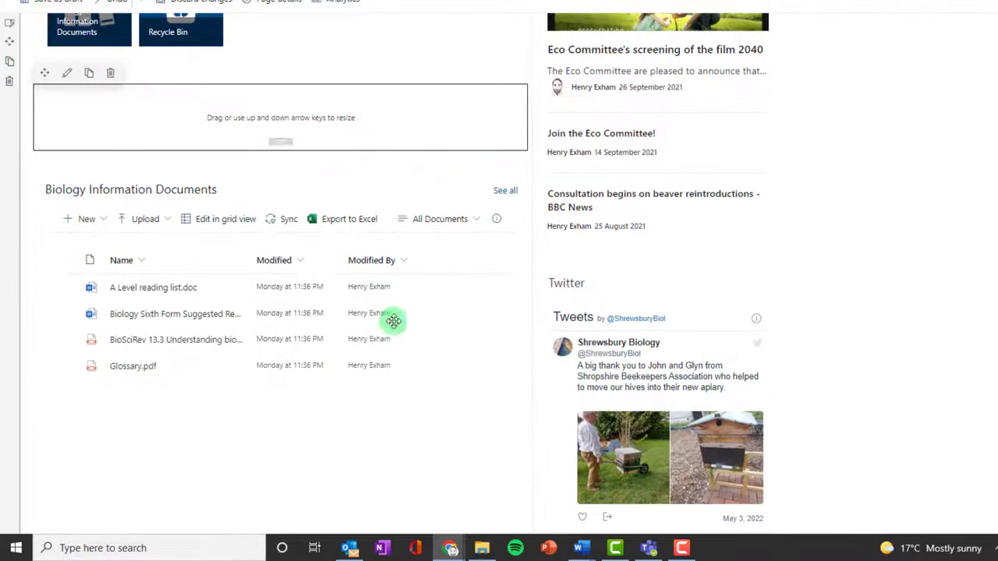
{"action": "scroll", "coordinate": [312, 428], "scroll_direction": "down", "scroll_amount": 3}
{"action": "scroll", "coordinate": [323, 287], "scroll_direction": "up", "scroll_amount": 2}
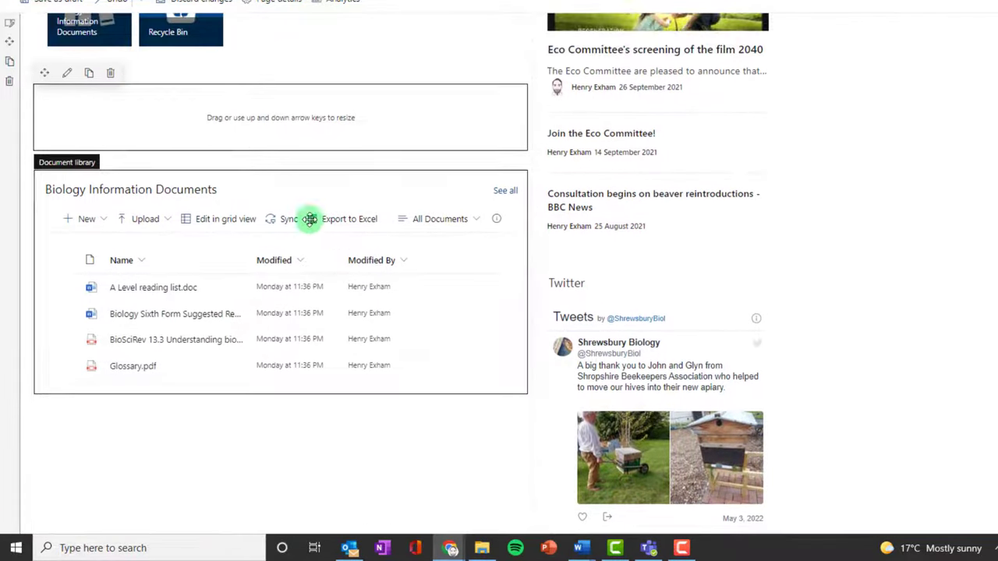
{"action": "left_click_drag", "start_coordinate": [274, 139], "coordinate": [268, 161]}
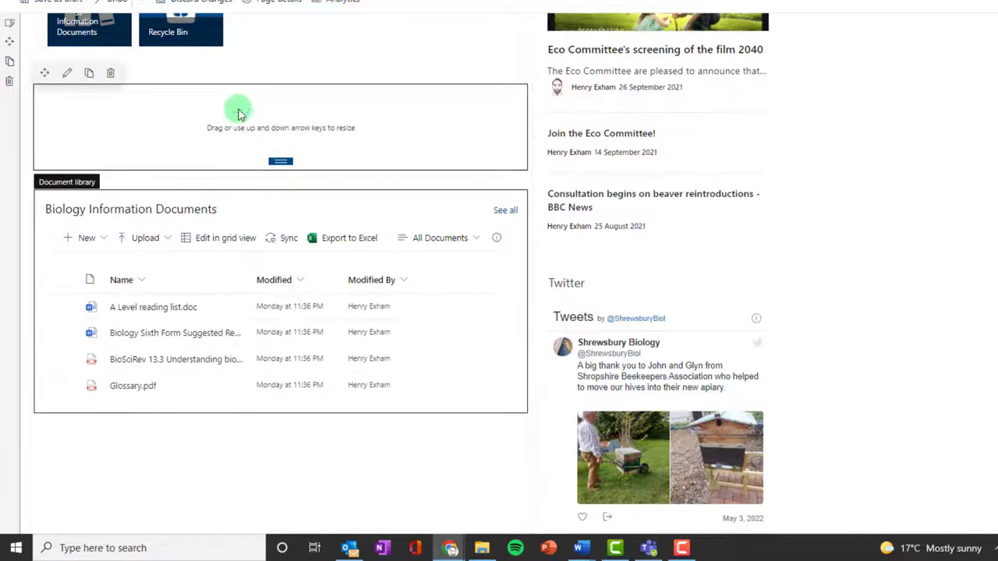
Add an Image gallery web part below the Microsoft Forms web part at the end of the page.
{"action": "scroll", "coordinate": [335, 385], "scroll_direction": "down", "scroll_amount": 3}
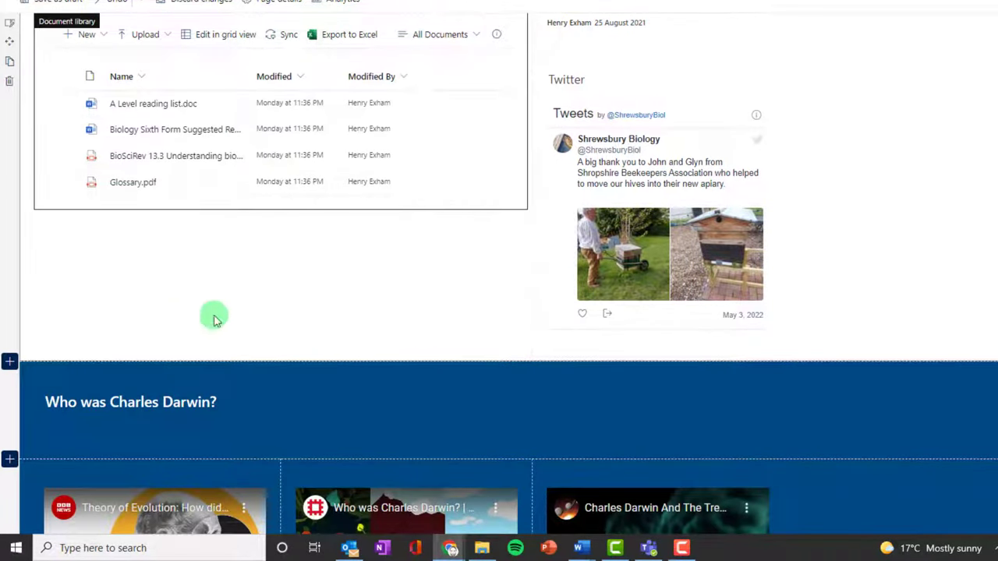
{"action": "scroll", "coordinate": [265, 276], "scroll_direction": "down", "scroll_amount": 7}
{"action": "scroll", "coordinate": [266, 276], "scroll_direction": "down", "scroll_amount": 4}
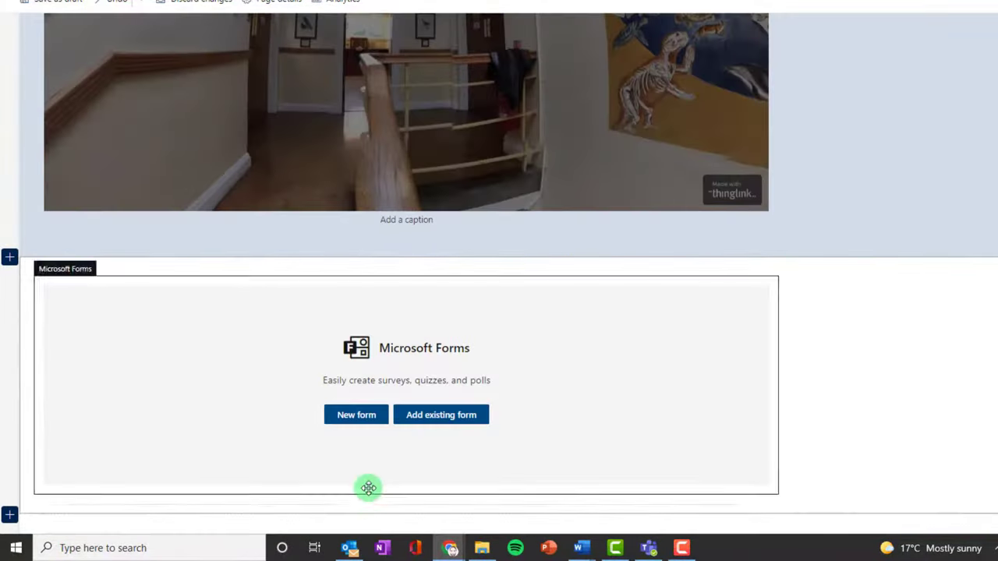
{"action": "left_click", "coordinate": [409, 503]}
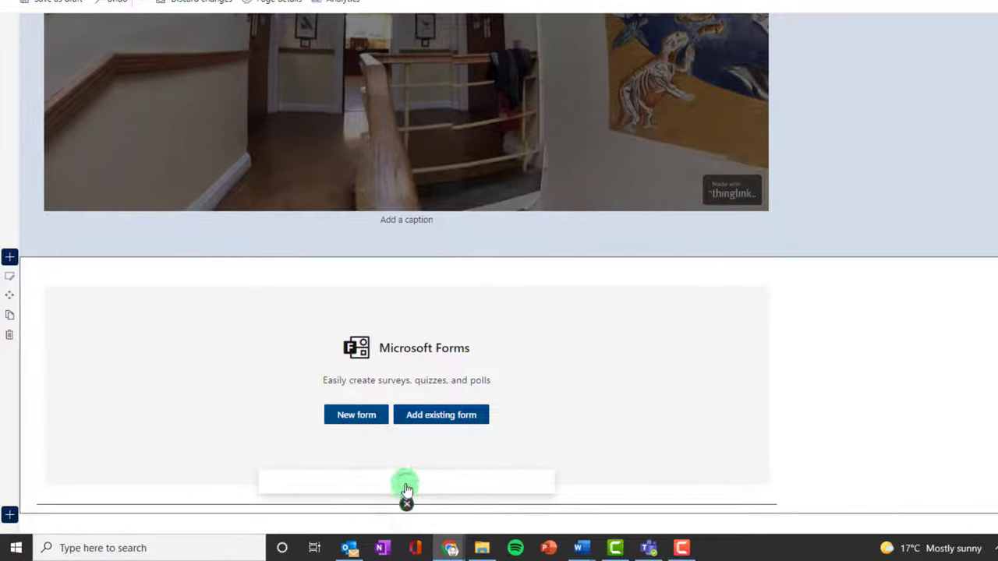
{"action": "scroll", "coordinate": [382, 444], "scroll_direction": "down", "scroll_amount": 1}
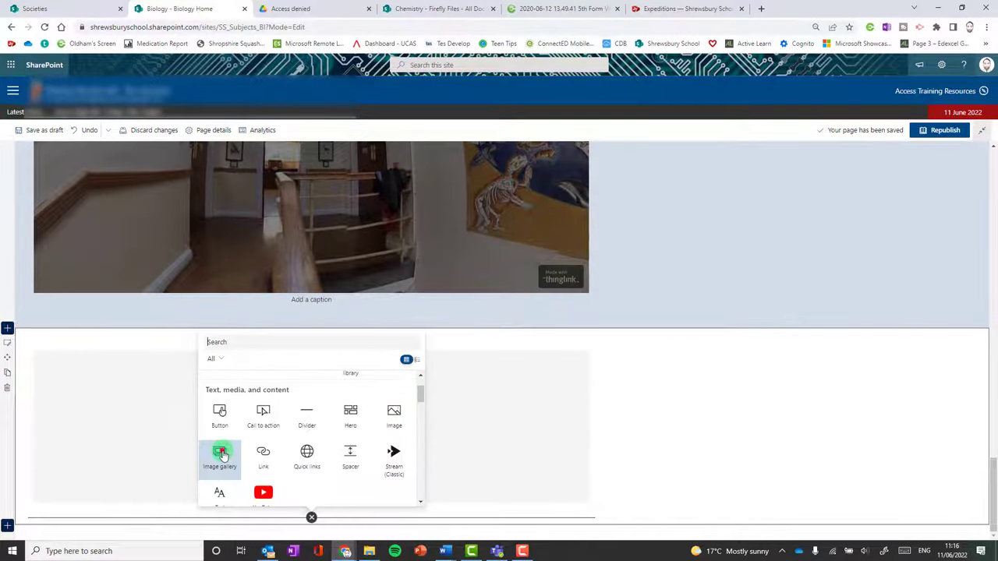
{"action": "left_click", "coordinate": [221, 456]}
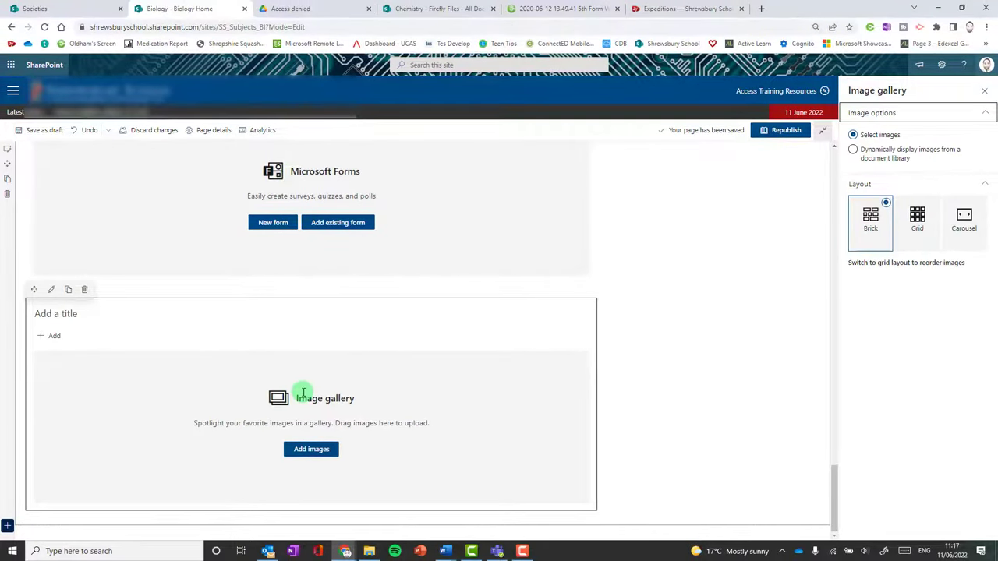
Look through the web parts available below the image gallery, from documents, feeds and news to data analysis, regional and advanced ones.
{"action": "left_click", "coordinate": [257, 423]}
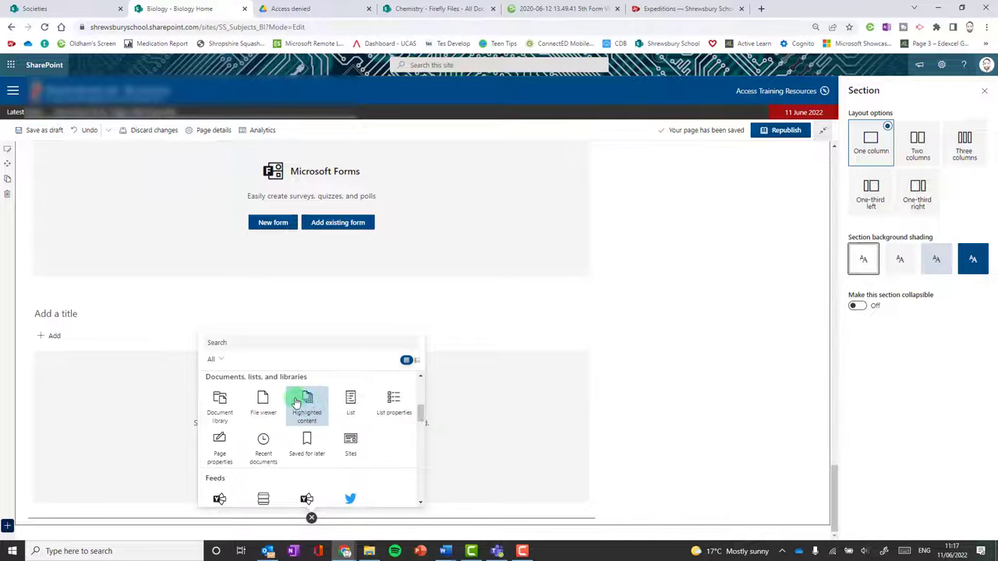
{"action": "scroll", "coordinate": [266, 402], "scroll_direction": "down", "scroll_amount": 3}
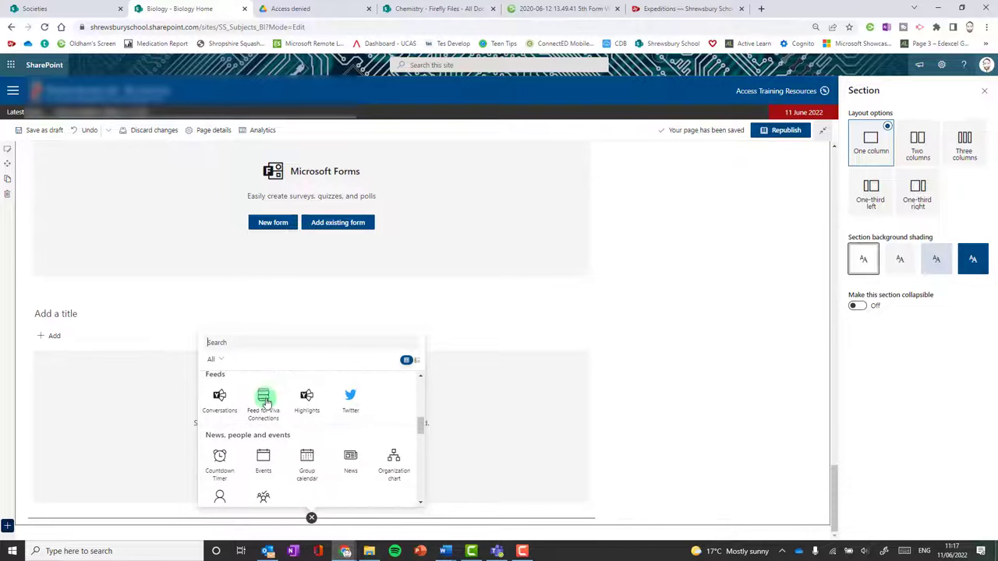
{"action": "scroll", "coordinate": [285, 399], "scroll_direction": "down", "scroll_amount": 2}
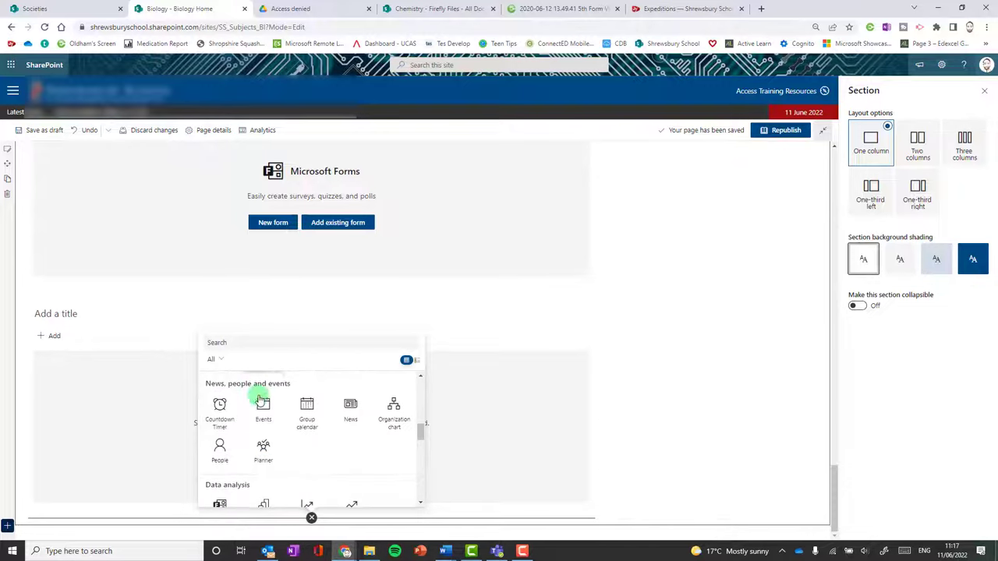
{"action": "left_click", "coordinate": [219, 409]}
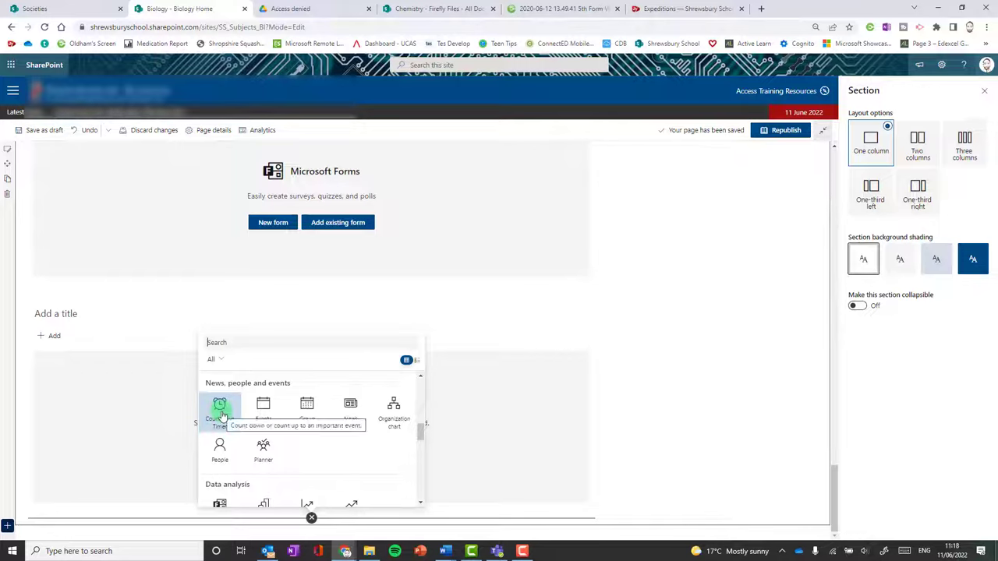
{"action": "left_click", "coordinate": [280, 434]}
{"action": "left_click_drag", "start_coordinate": [283, 438], "coordinate": [333, 439]}
{"action": "left_click", "coordinate": [221, 421]}
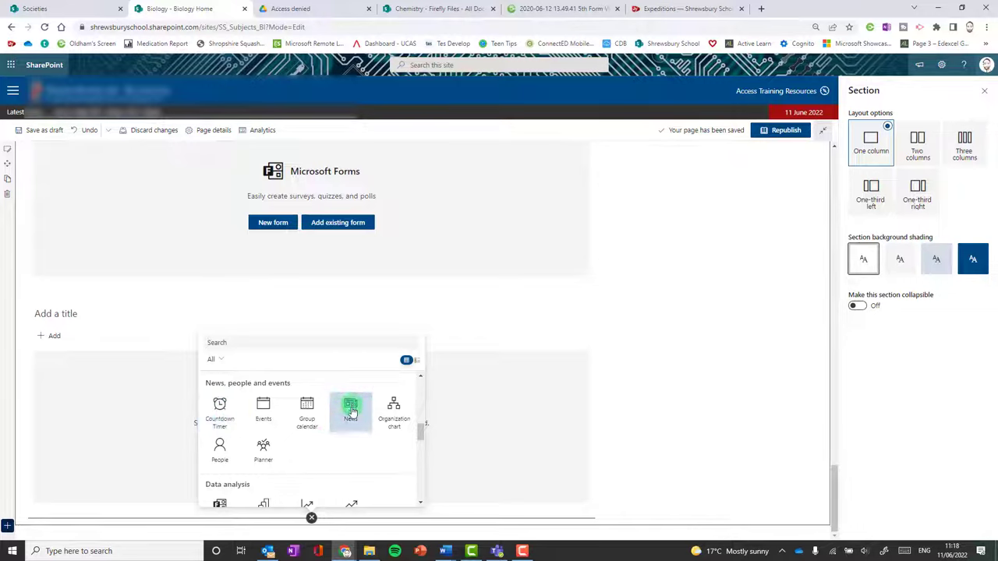
{"action": "scroll", "coordinate": [332, 433], "scroll_direction": "down", "scroll_amount": 1}
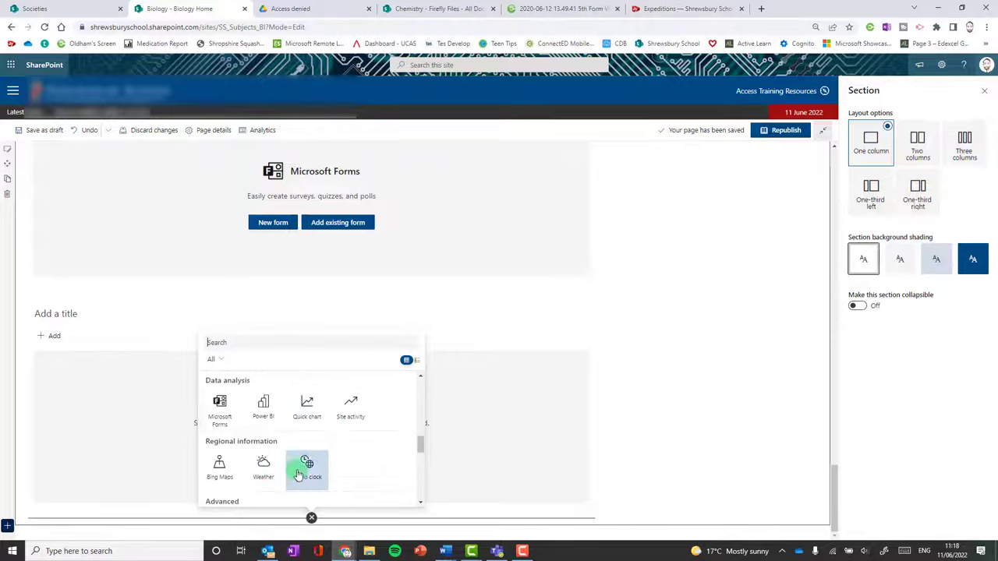
{"action": "scroll", "coordinate": [274, 471], "scroll_direction": "down", "scroll_amount": 2}
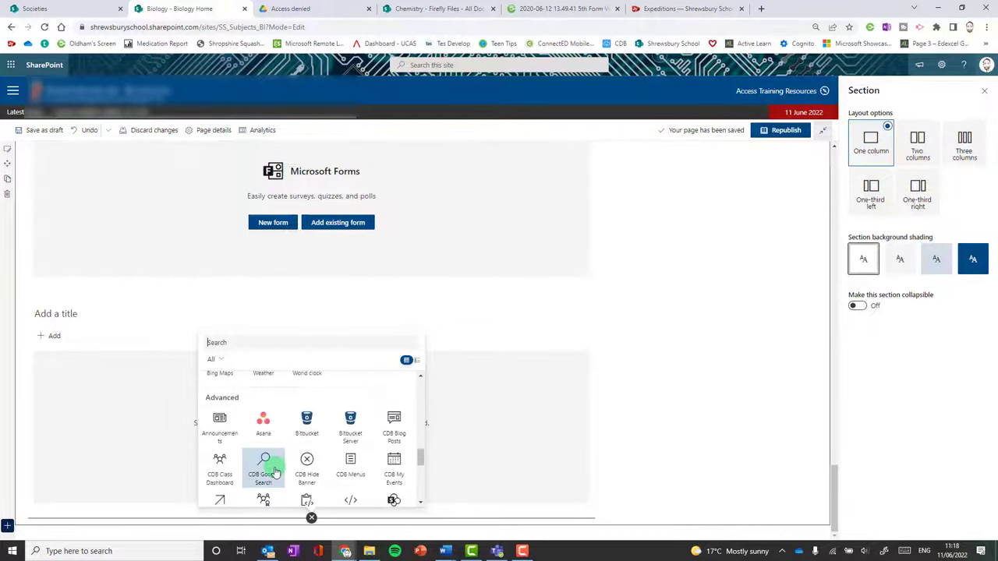
{"action": "scroll", "coordinate": [287, 434], "scroll_direction": "down", "scroll_amount": 3}
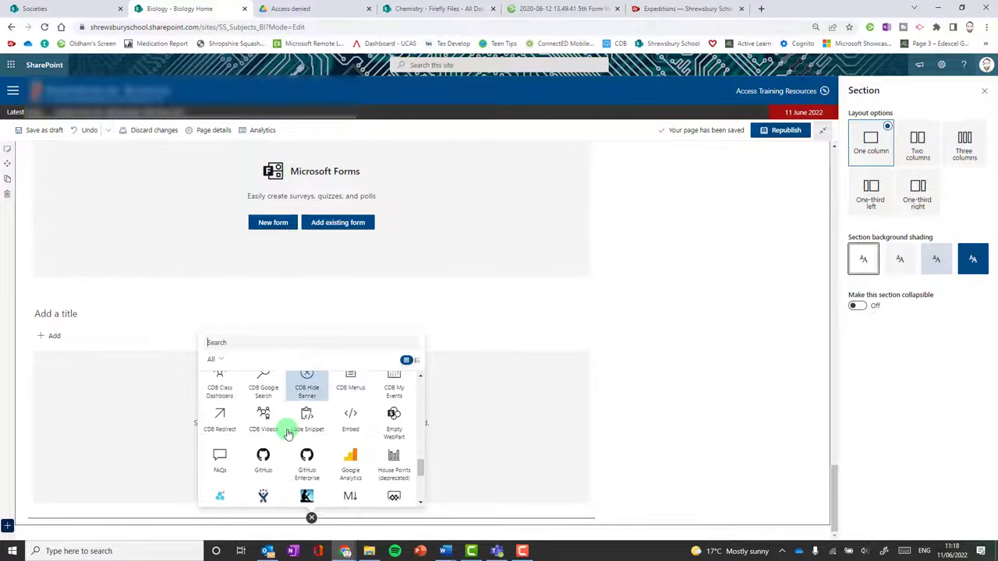
{"action": "scroll", "coordinate": [265, 405], "scroll_direction": "down", "scroll_amount": 1}
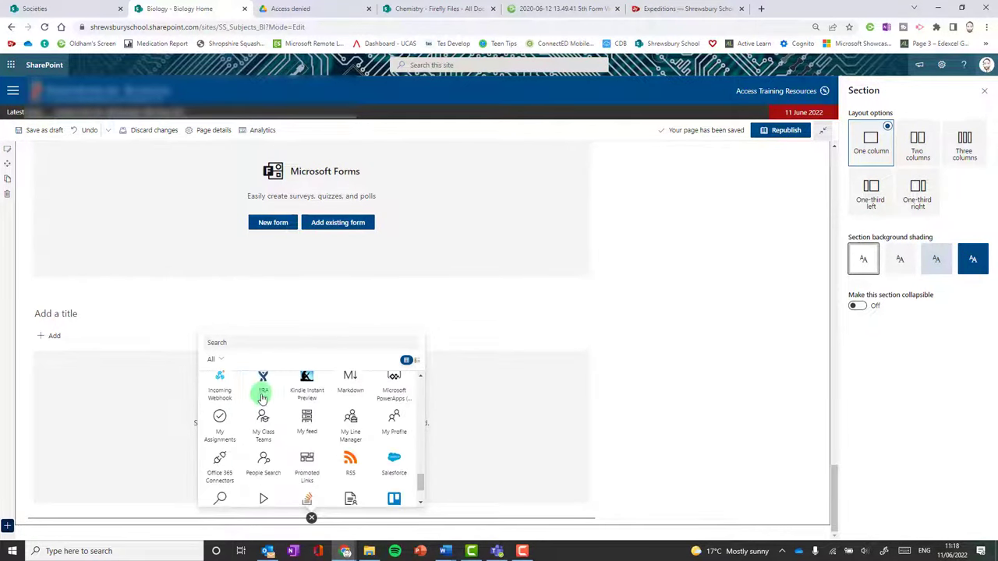
{"action": "scroll", "coordinate": [262, 399], "scroll_direction": "down", "scroll_amount": 1}
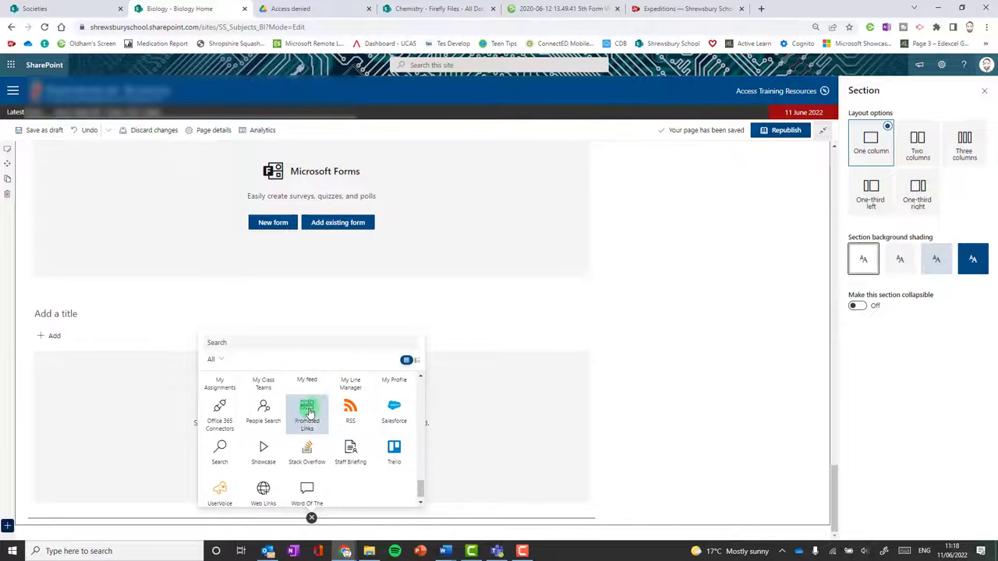
{"action": "scroll", "coordinate": [233, 412], "scroll_direction": "down", "scroll_amount": 1}
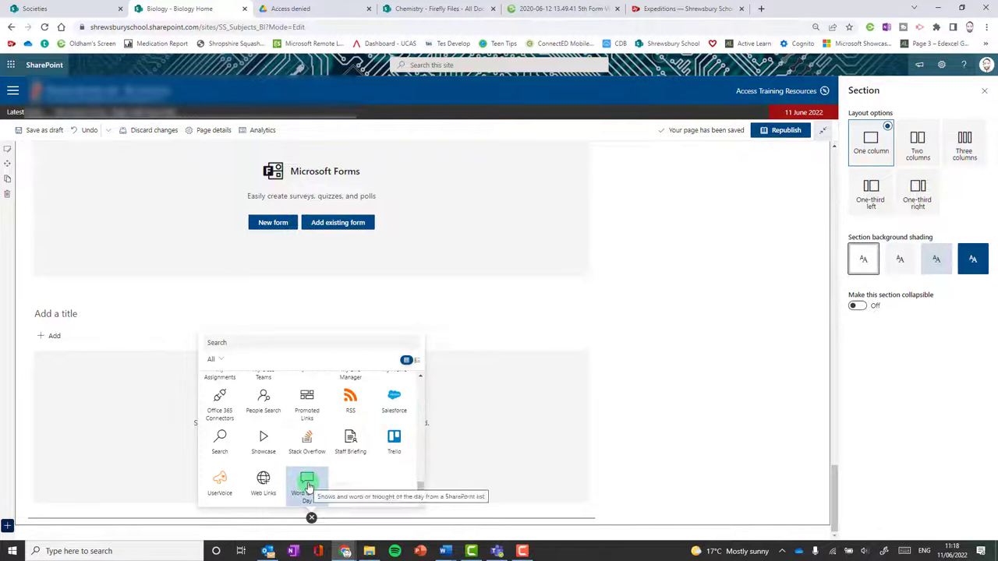
{"action": "scroll", "coordinate": [307, 444], "scroll_direction": "up", "scroll_amount": 1}
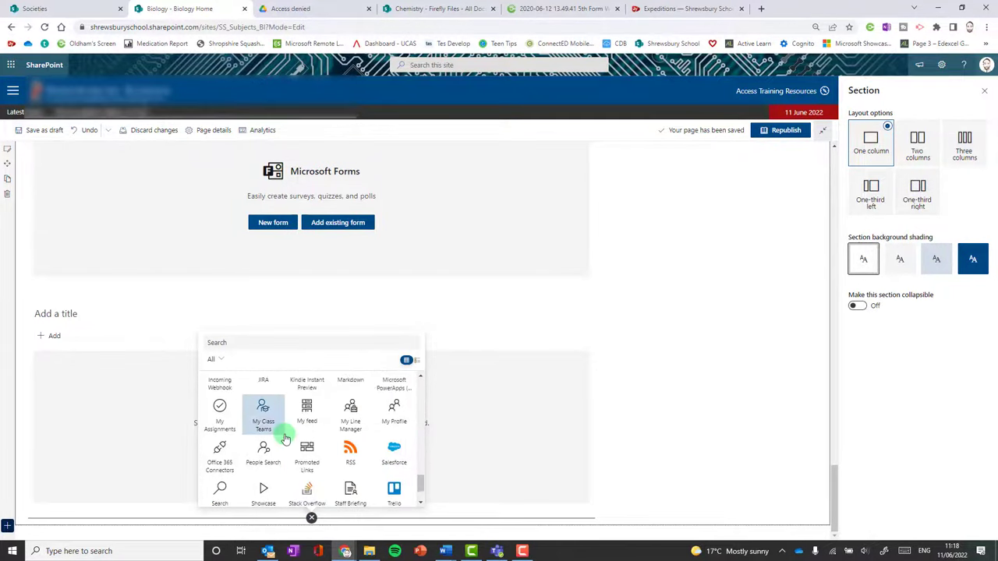
{"action": "scroll", "coordinate": [306, 411], "scroll_direction": "up", "scroll_amount": 6}
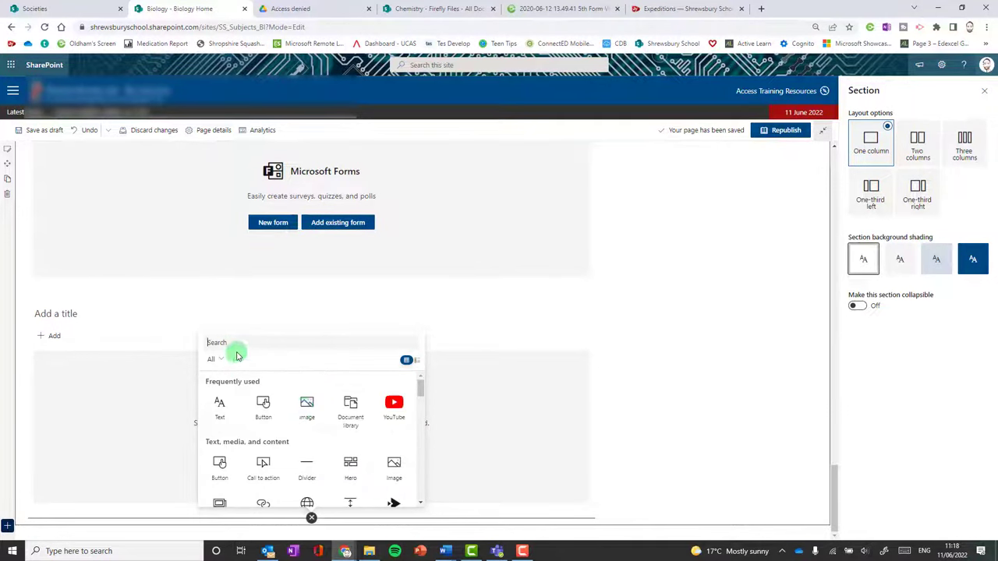
{"action": "left_click", "coordinate": [617, 313]}
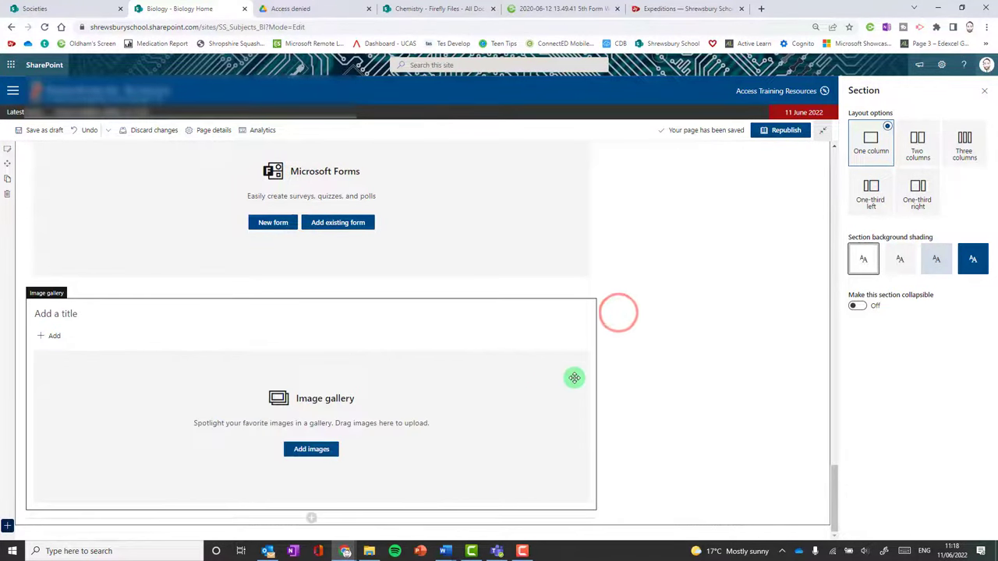
Open the settings of the News web part below the textbooks image.
{"action": "scroll", "coordinate": [575, 376], "scroll_direction": "up", "scroll_amount": 15}
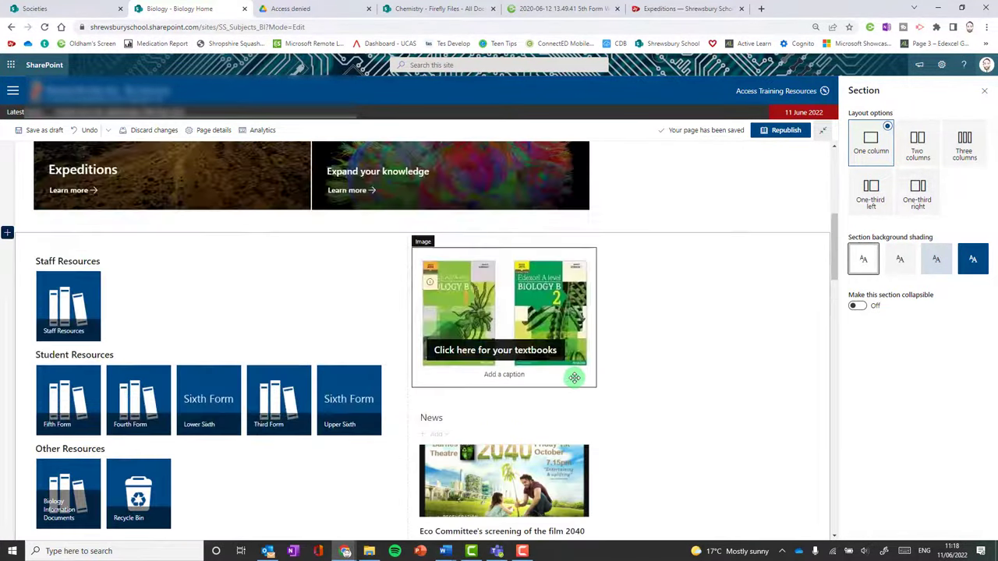
{"action": "scroll", "coordinate": [575, 379], "scroll_direction": "down", "scroll_amount": 3}
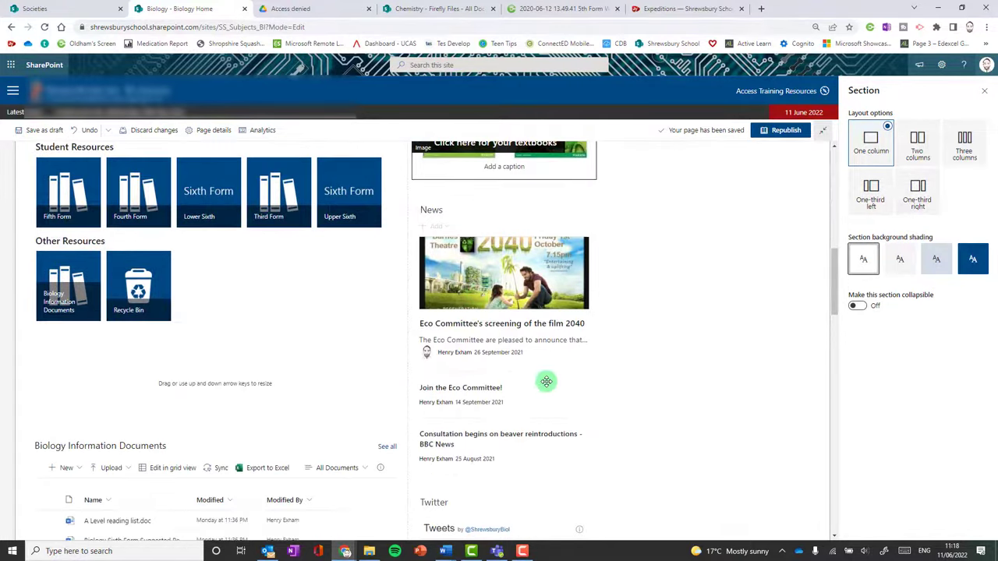
{"action": "left_click", "coordinate": [488, 212]}
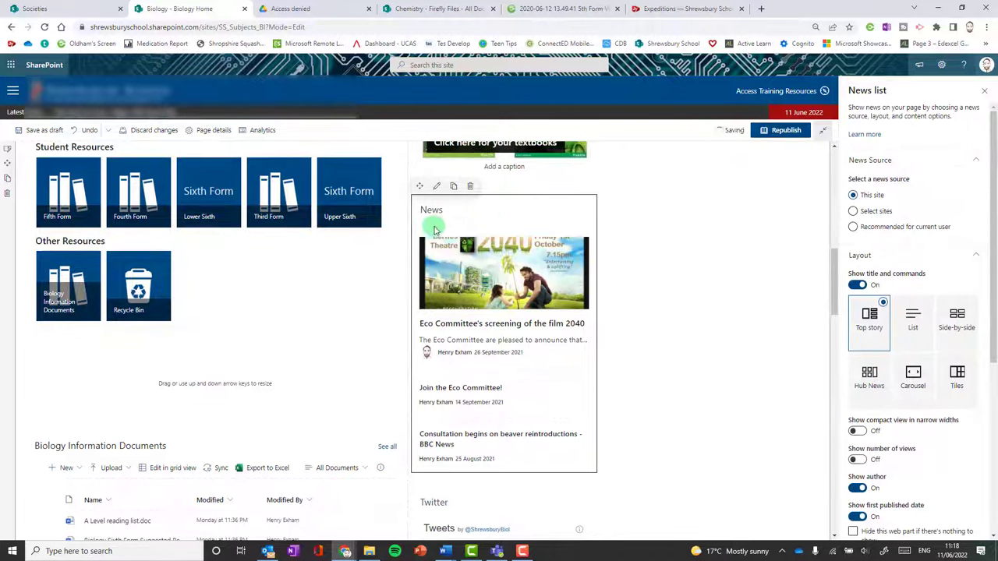